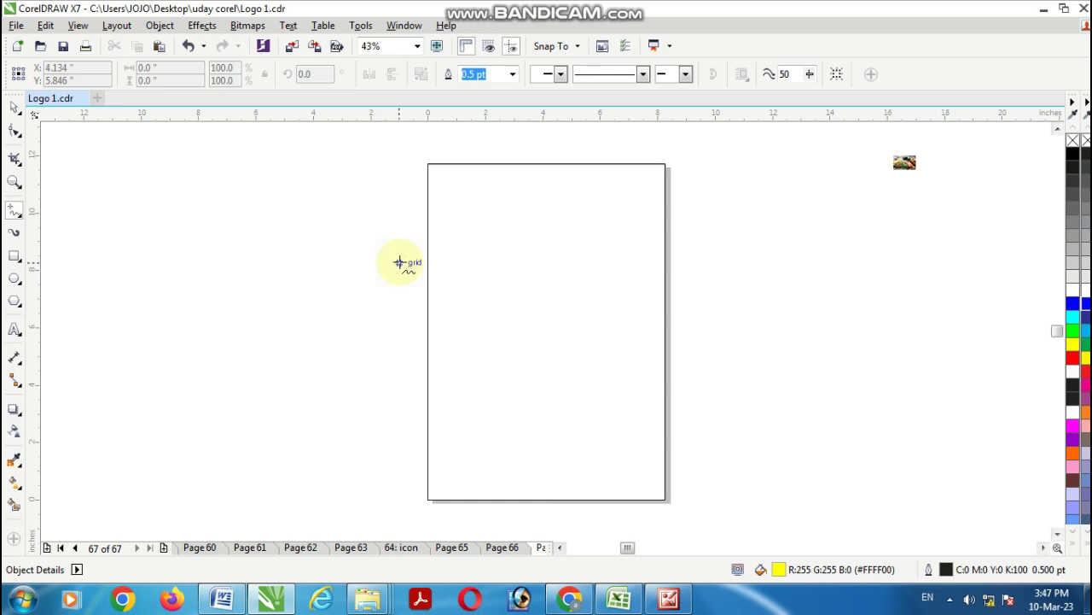
- Draw a horizontal line about 11.75 inches long across the page's upper part and centre it horizontally on the page frame
drag(399, 262, 734, 267)
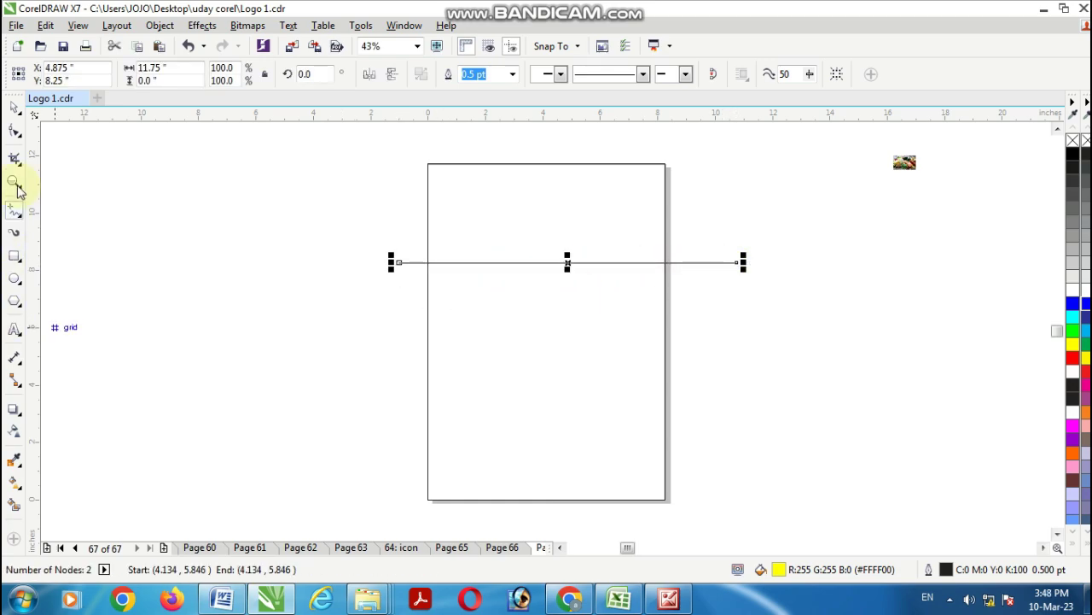
click(13, 108)
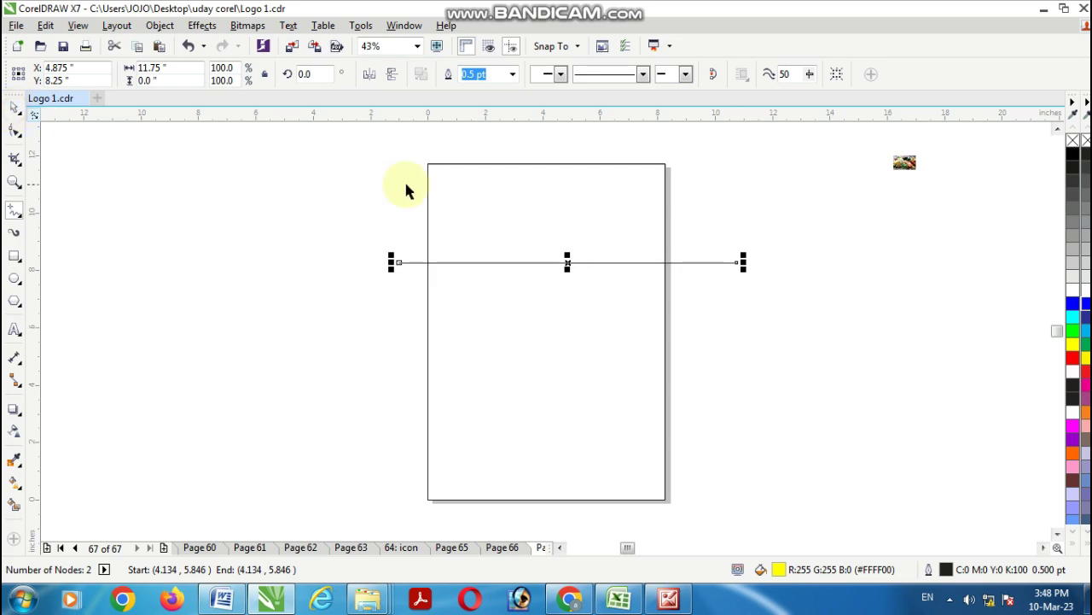
shift+click(459, 164)
key(c)
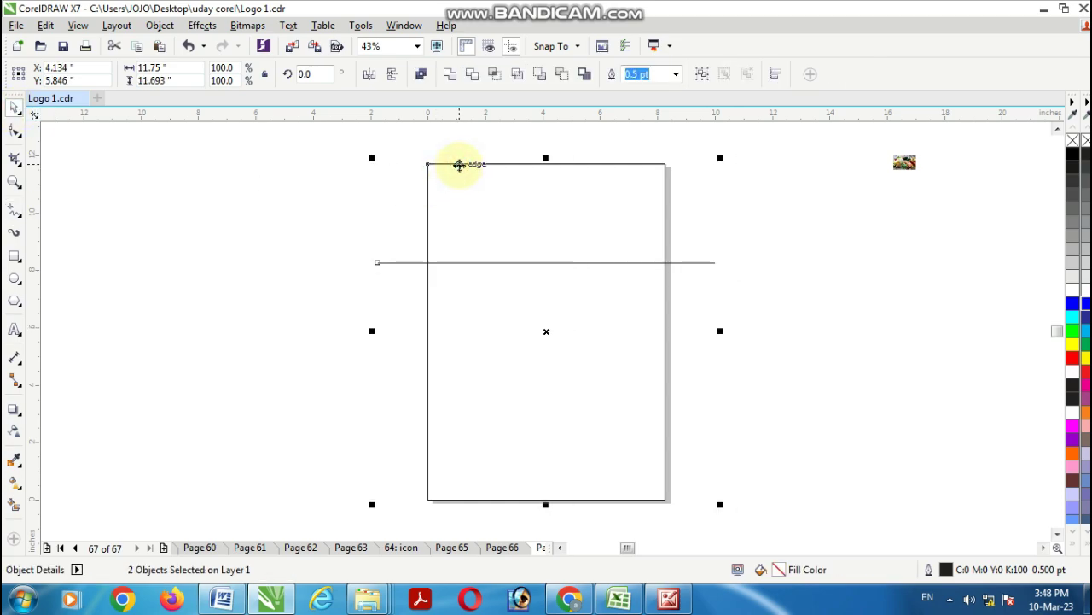
click(768, 338)
- Convert the horizontal line to a curve and bend its middle downward into an arc about 1.76 inches deep
click(550, 264)
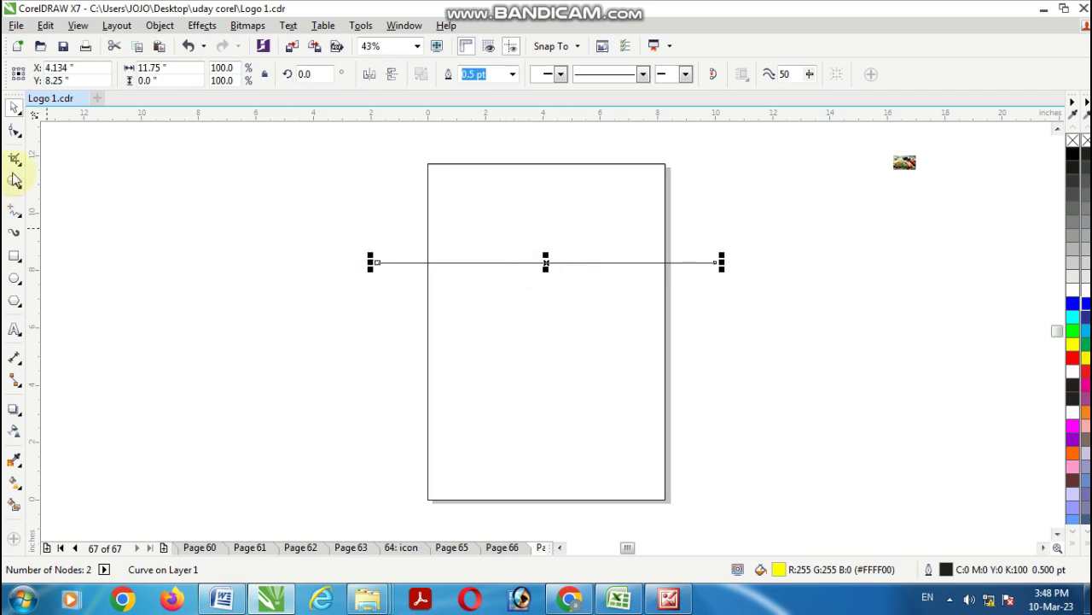
click(16, 133)
drag(305, 230, 746, 287)
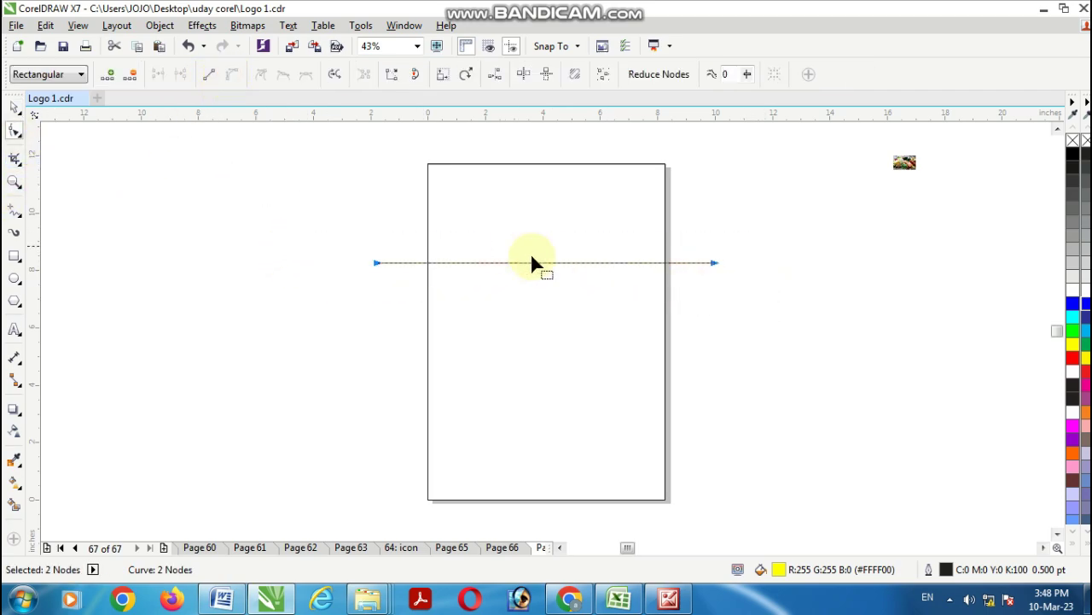
drag(540, 262, 541, 314)
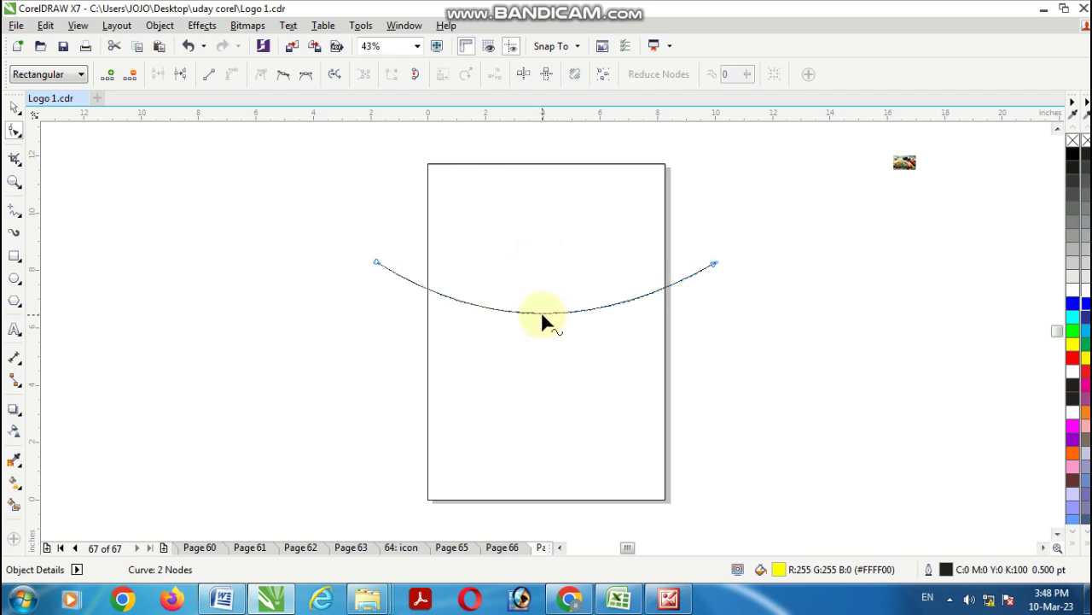
- Move the arc up slightly on the page, keeping it horizontally centred
click(14, 109)
drag(548, 290, 550, 276)
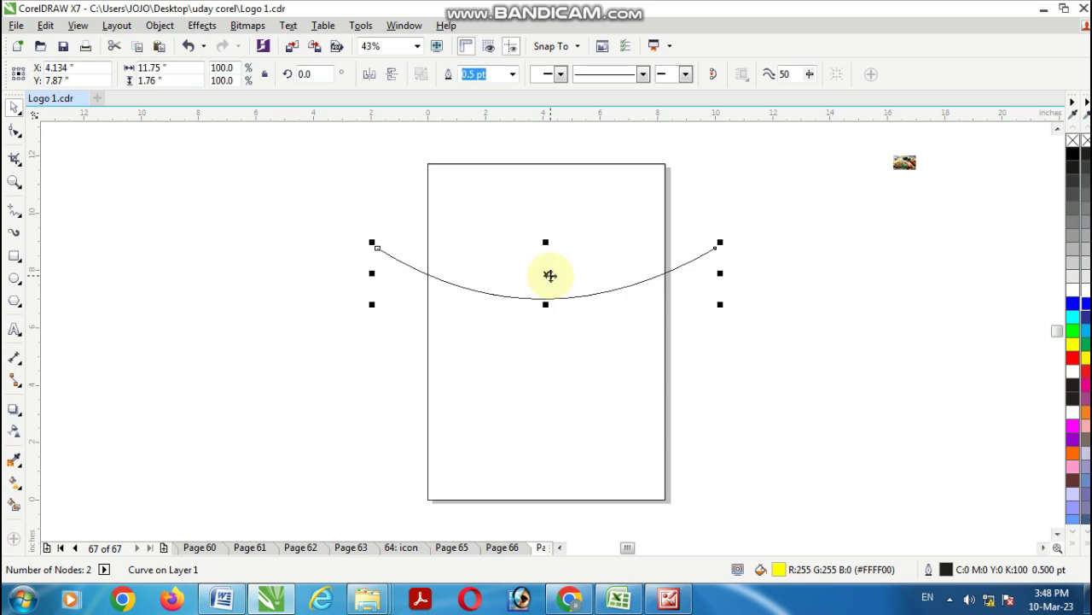
drag(550, 275, 556, 264)
click(810, 357)
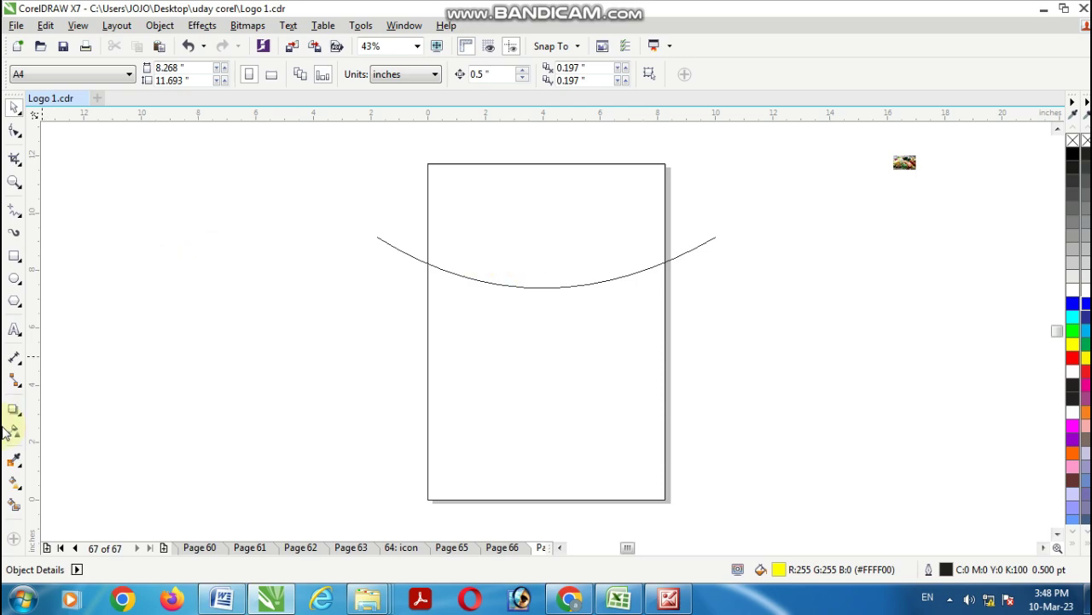
- Draw a straight horizontal line across the full page width, about 1.15 inches above the bottom edge
click(14, 209)
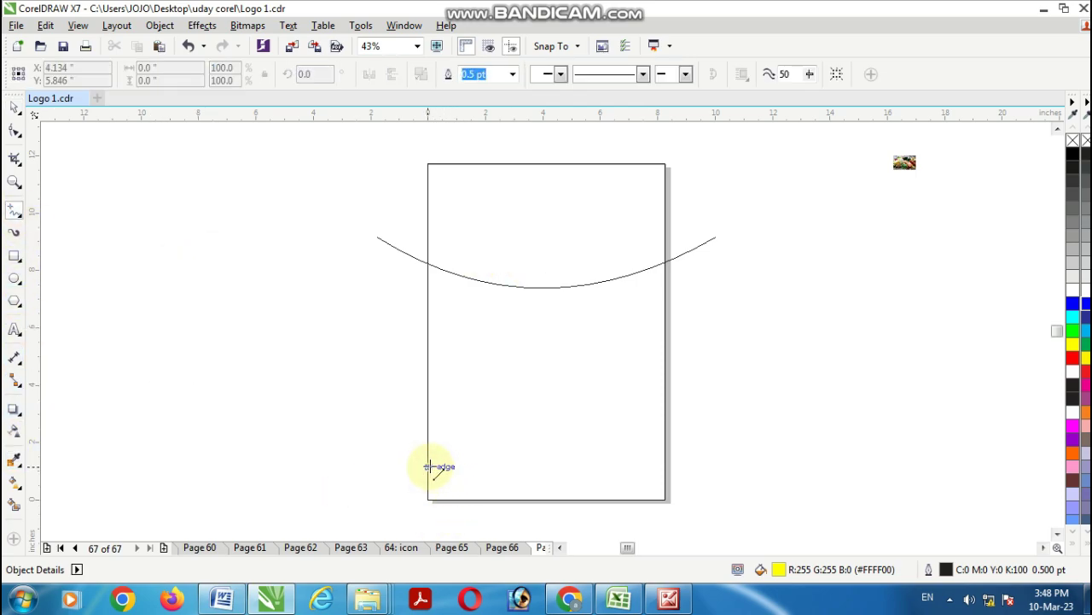
click(429, 467)
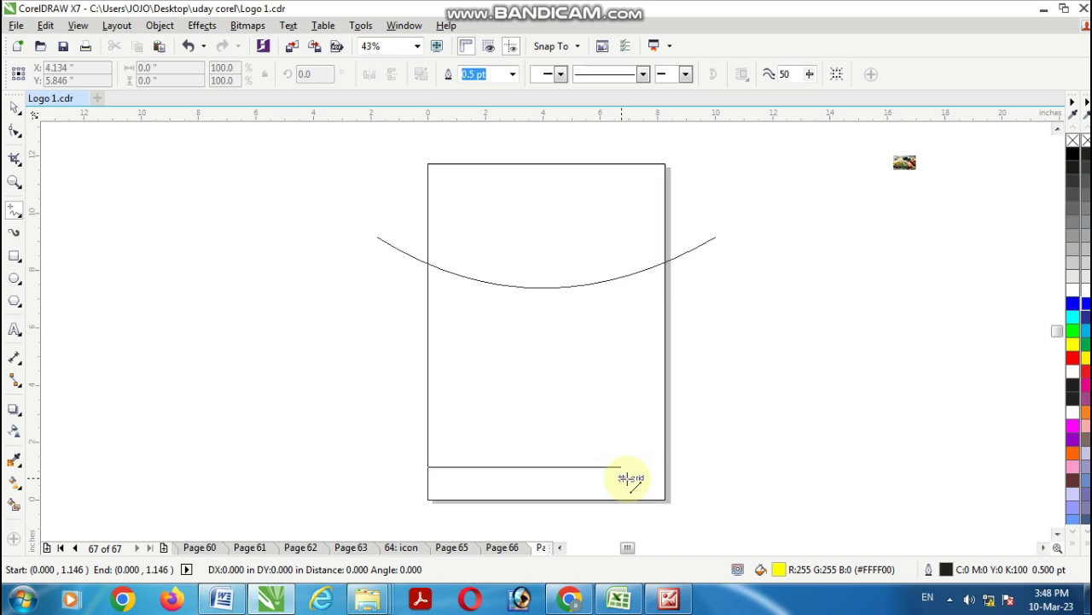
click(666, 472)
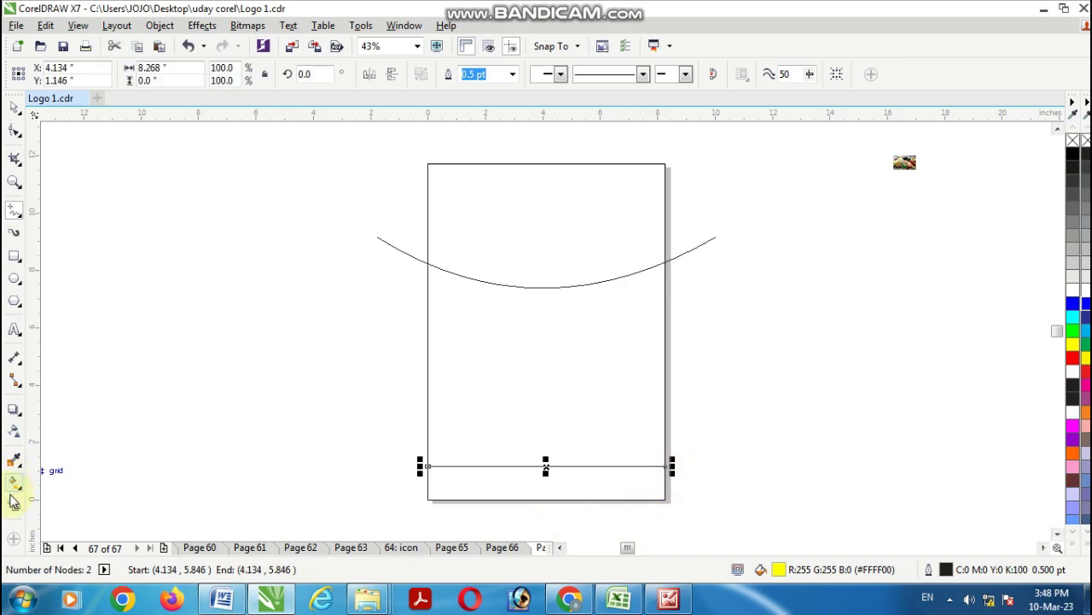
- Use Smart Fill to create magenta shapes in the bottom strip, the middle area and the area above the arc
click(13, 506)
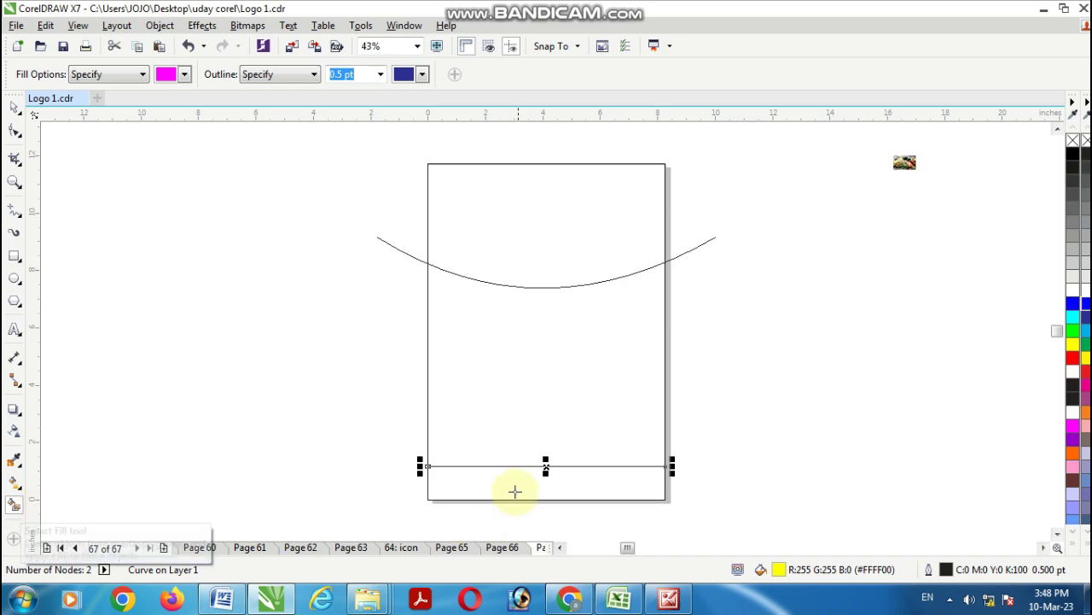
click(510, 484)
click(517, 407)
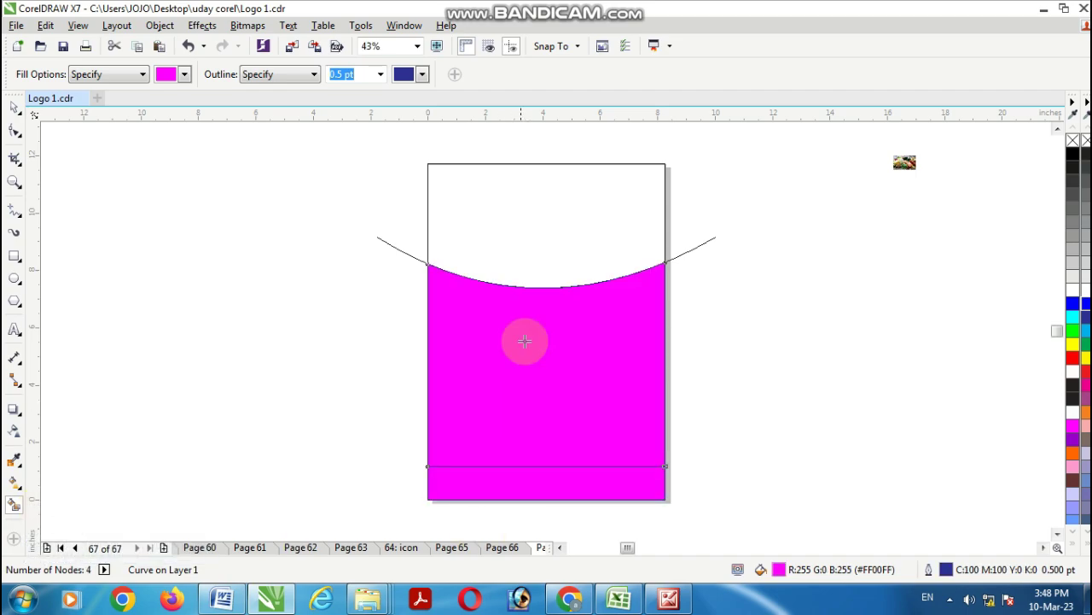
click(518, 262)
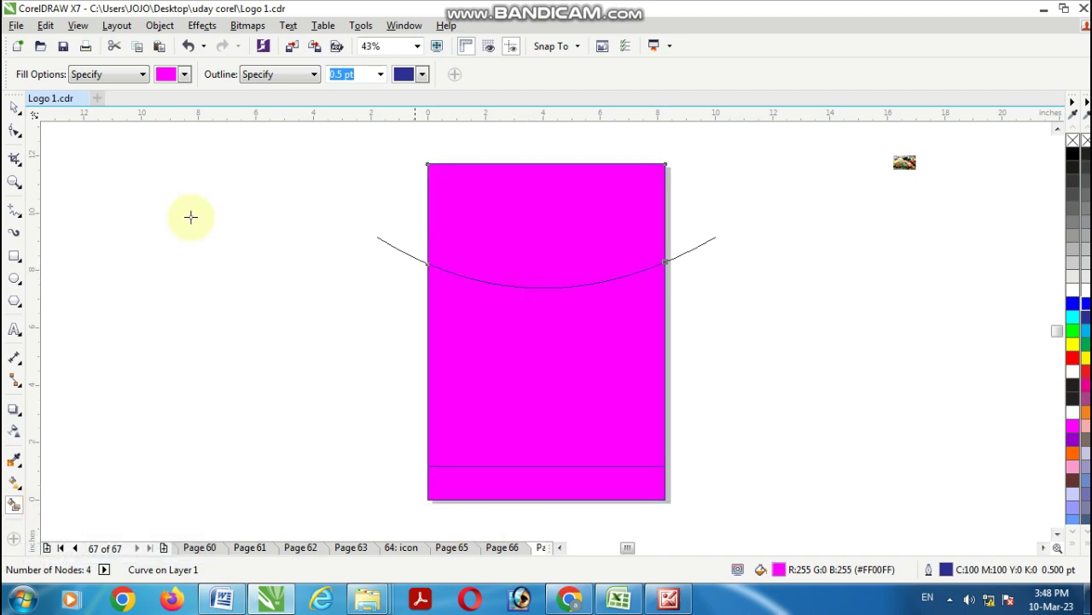
- Remove the magenta fill from the shape above the arc, leaving the shape in place
click(13, 108)
click(546, 254)
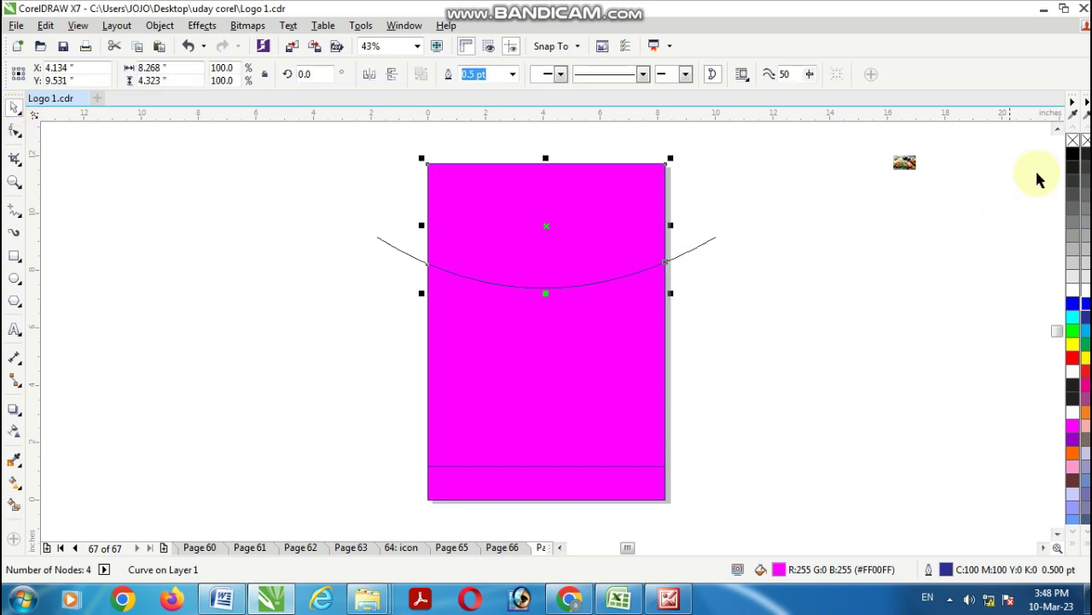
click(1073, 140)
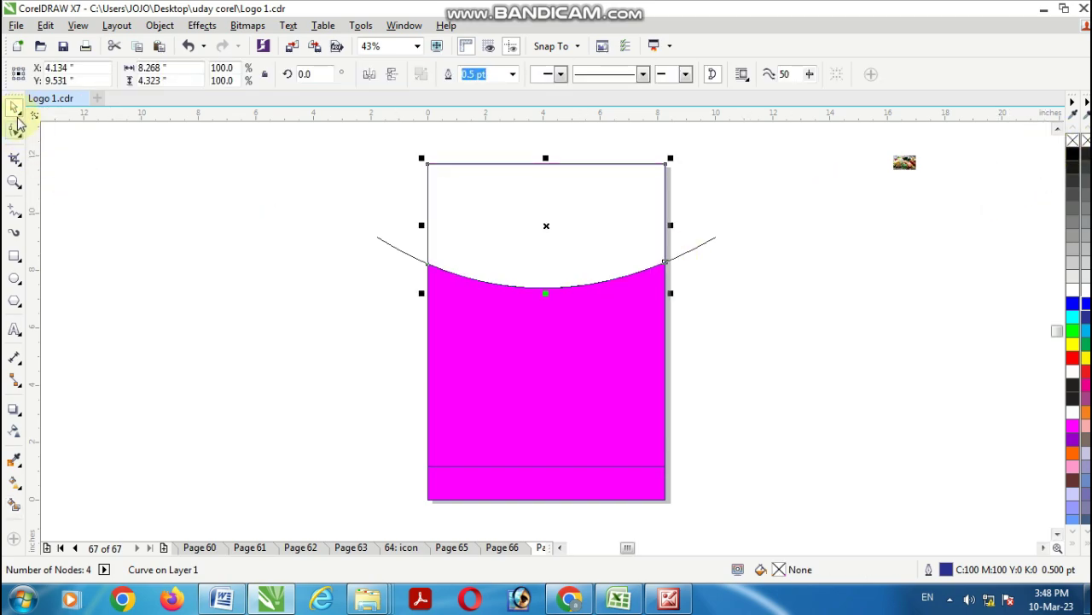
drag(547, 226, 481, 227)
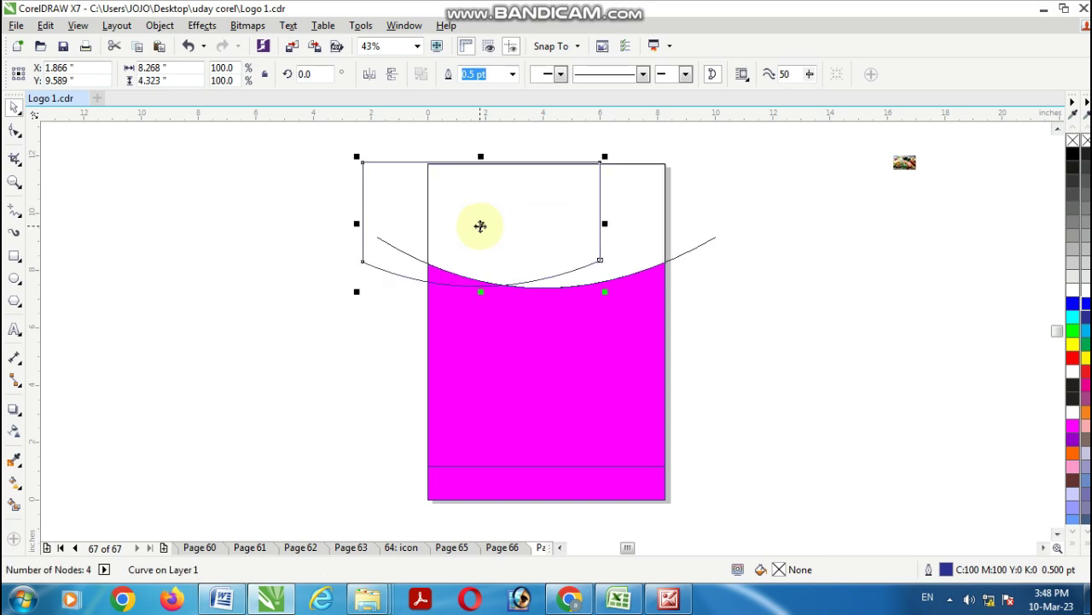
key(ctrl+z)
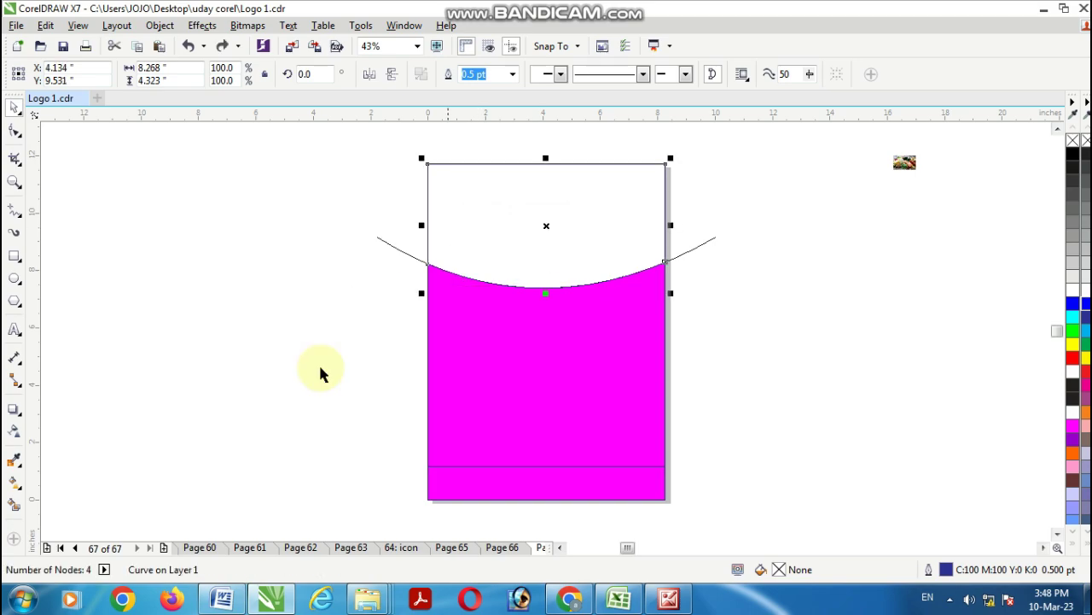
- PowerClip the small food picture inside the unfilled shape above the arc
click(906, 169)
right_click(906, 167)
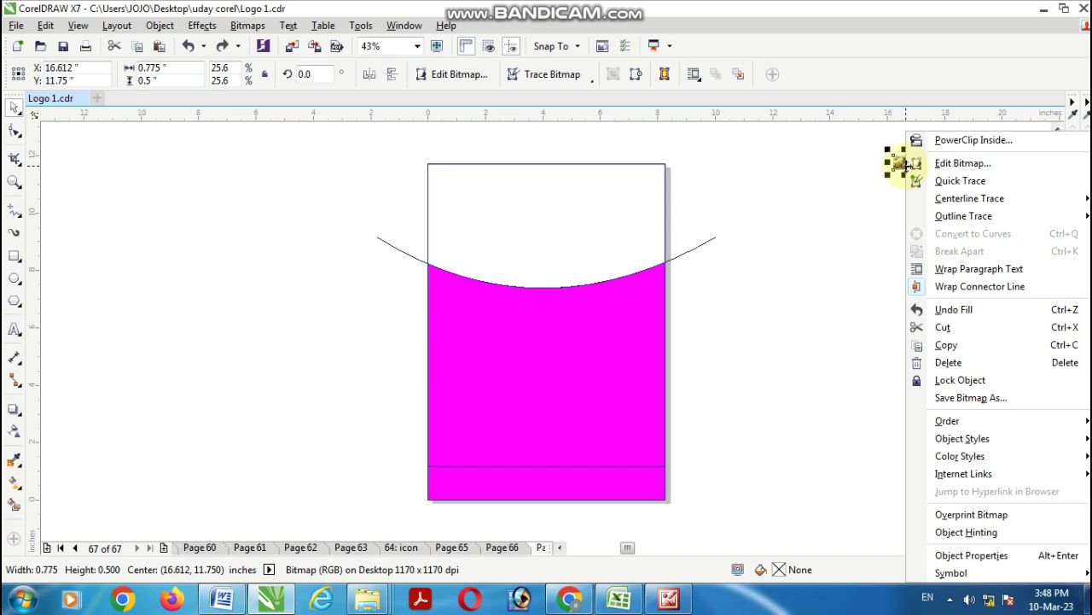
click(971, 140)
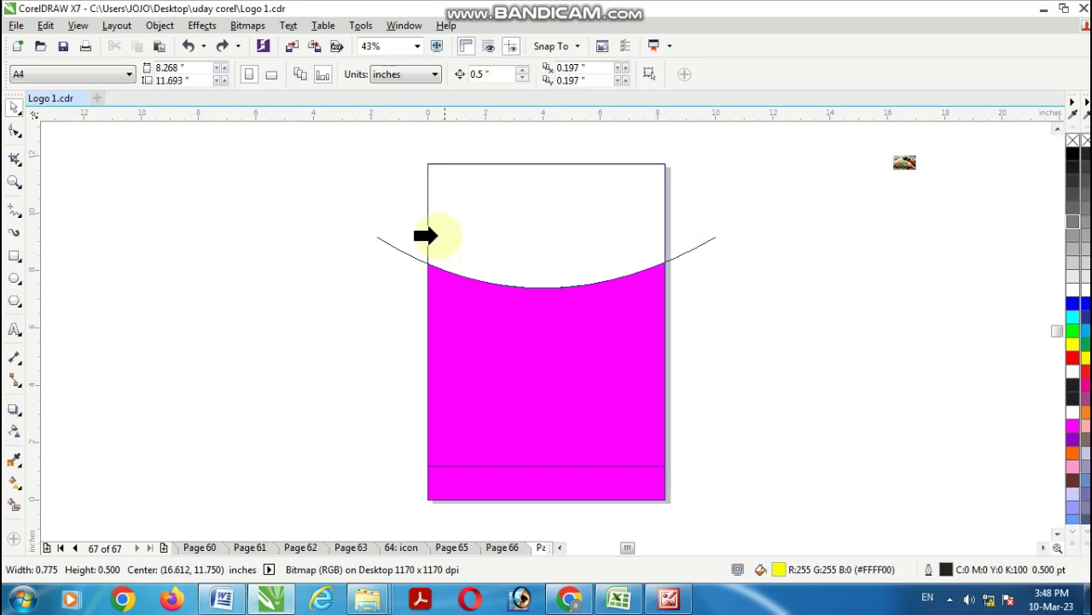
click(430, 218)
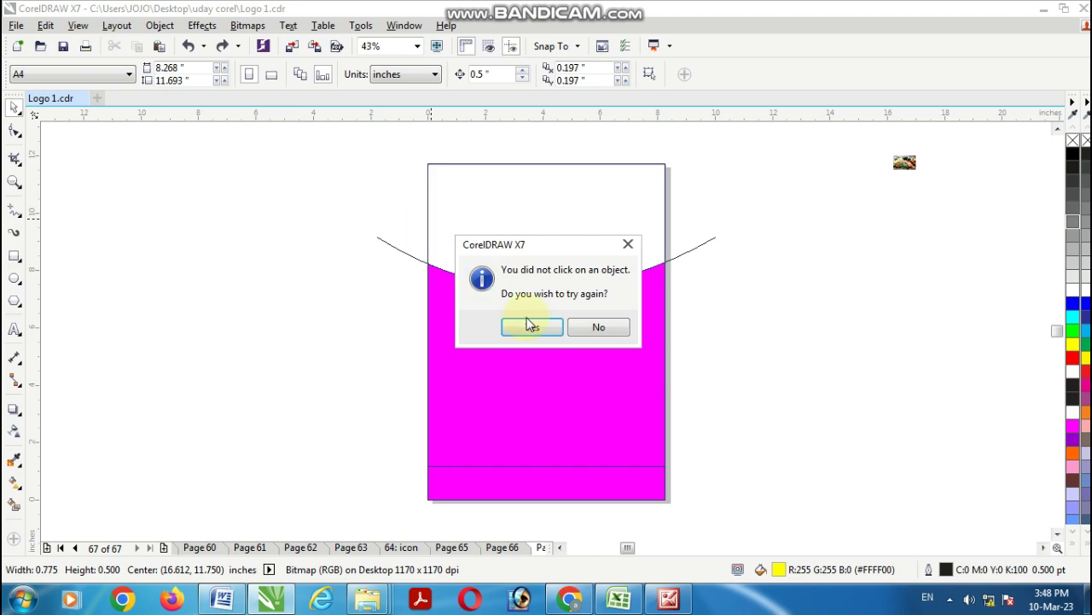
click(531, 329)
click(428, 201)
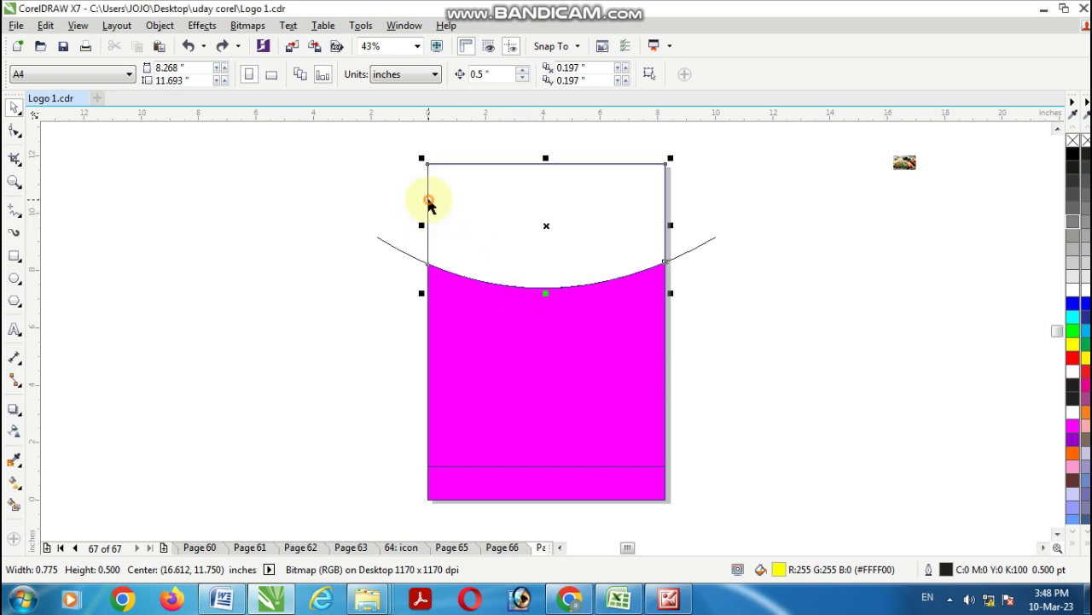
- Open the PowerClip contents for editing and enlarge the food picture proportionally to about 7.85 inches wide
key(F10)
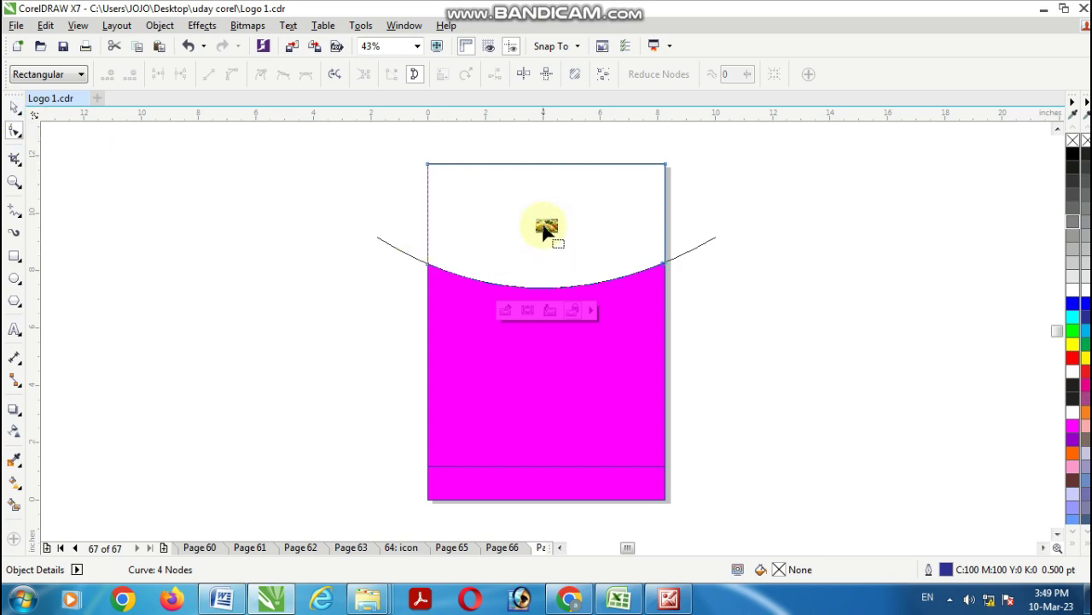
click(505, 311)
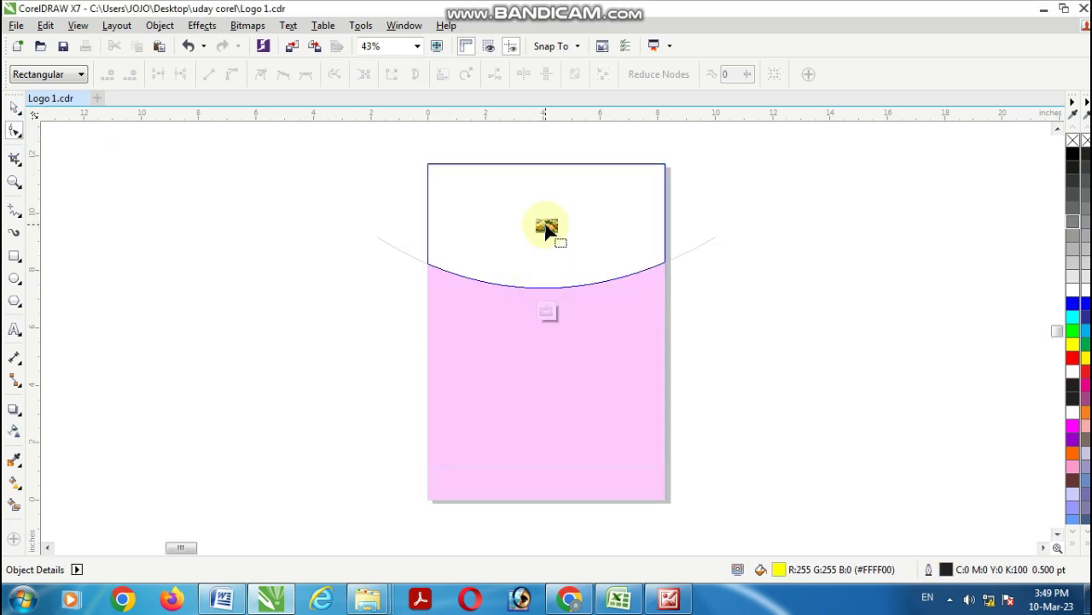
click(547, 231)
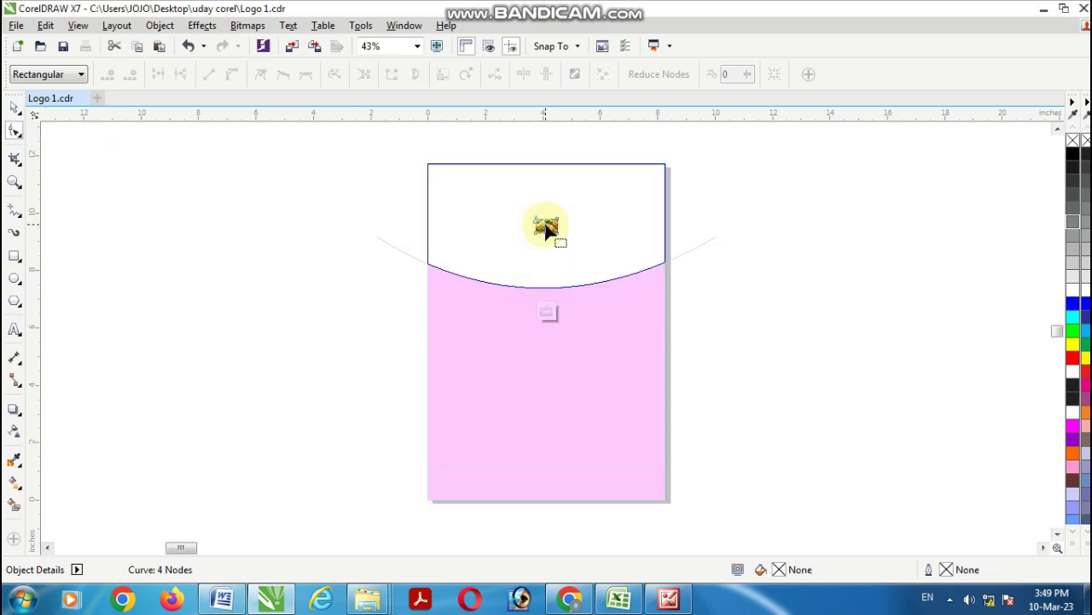
click(16, 109)
drag(569, 243, 672, 305)
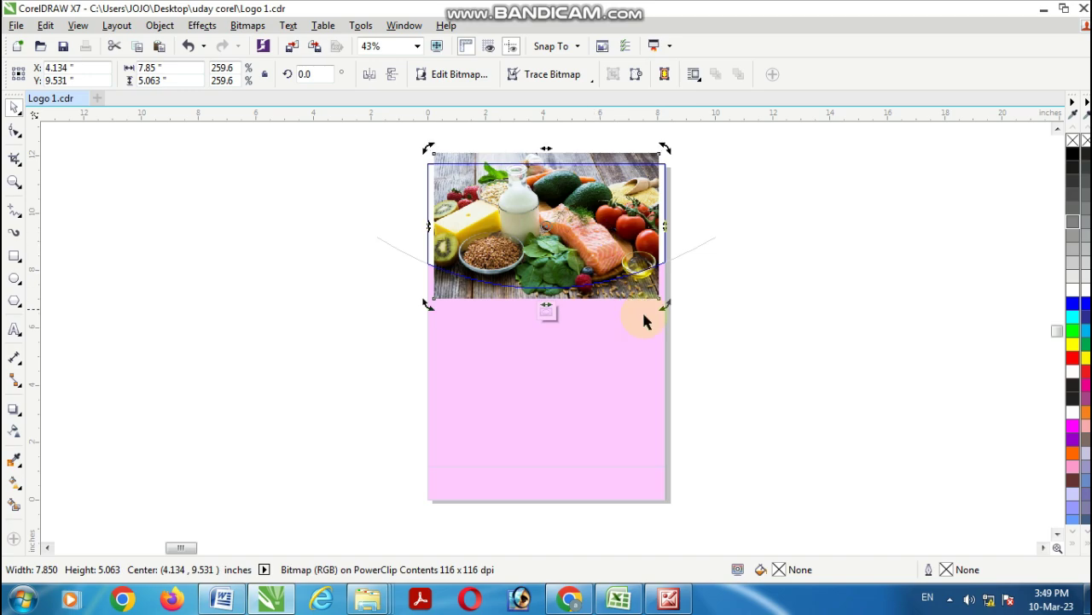
- Resize the food picture to 8.268 by about 4.69 inches, shift it up to cover the frame, and finish editing the PowerClip
click(557, 327)
drag(545, 148, 544, 158)
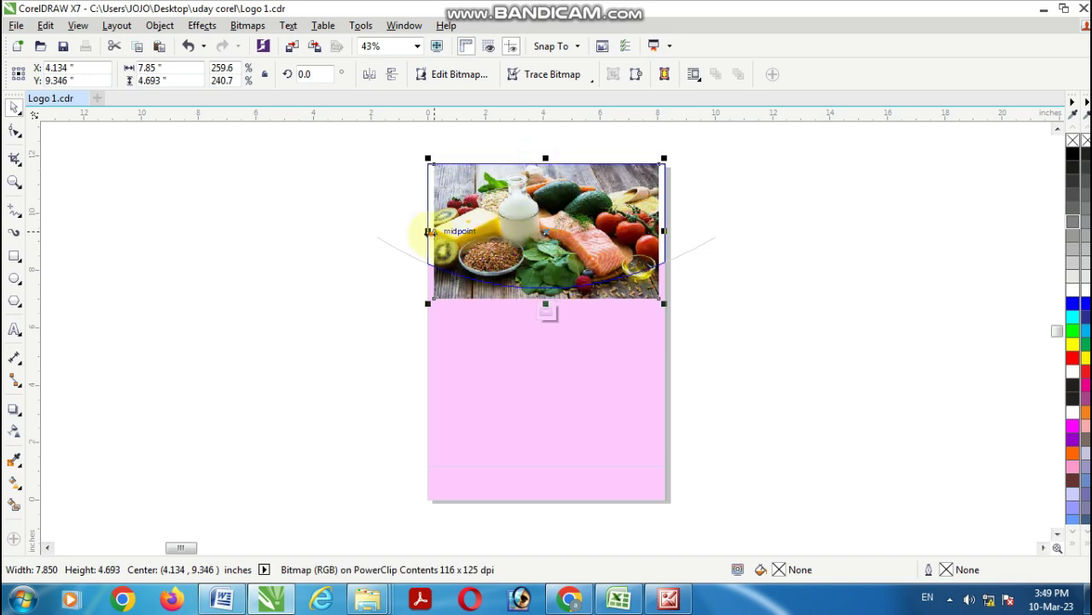
drag(428, 231, 422, 231)
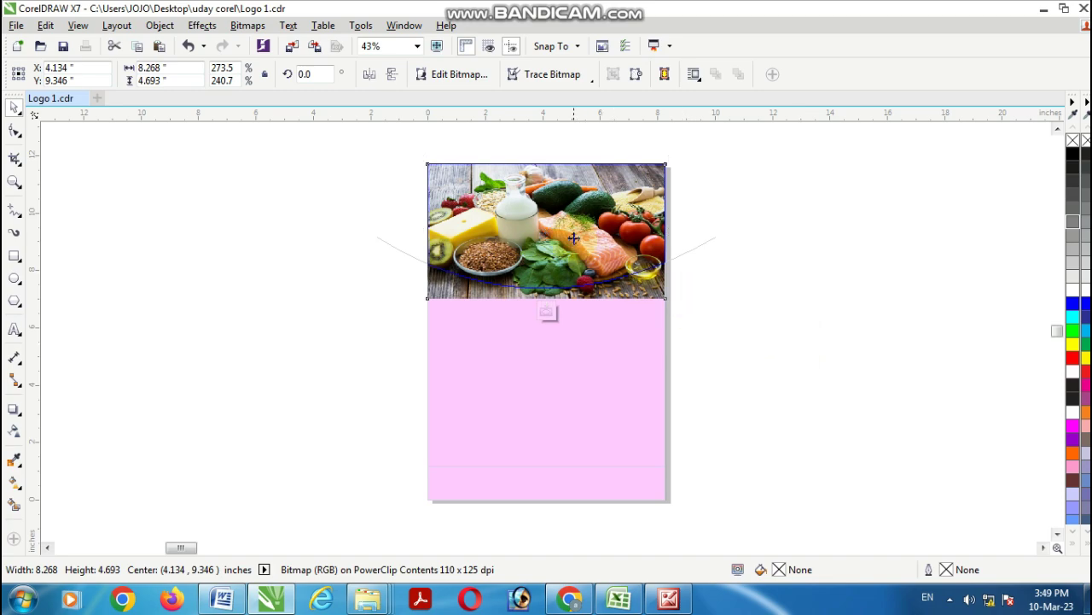
drag(574, 239, 574, 231)
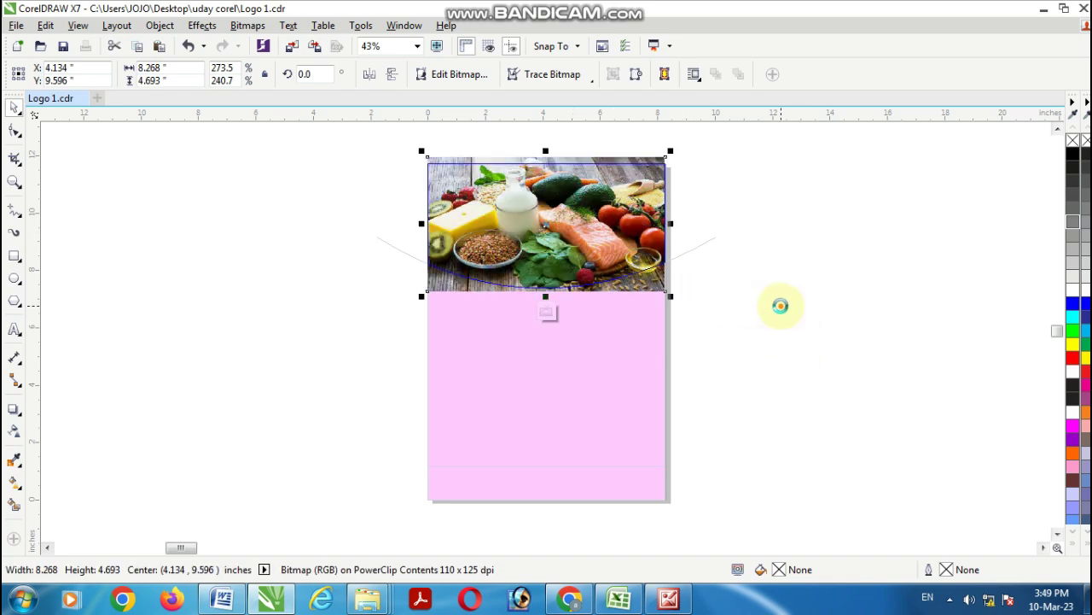
click(822, 352)
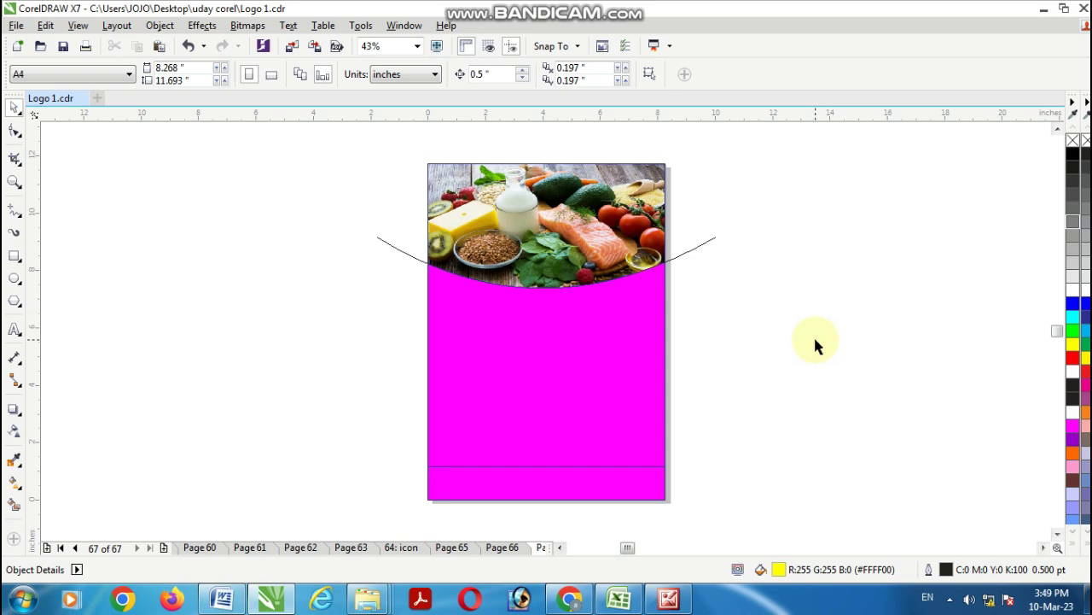
- Apply a linear fountain fill to the middle shape, running from magenta at its lower-left corner to black near its upper-right corner
click(615, 362)
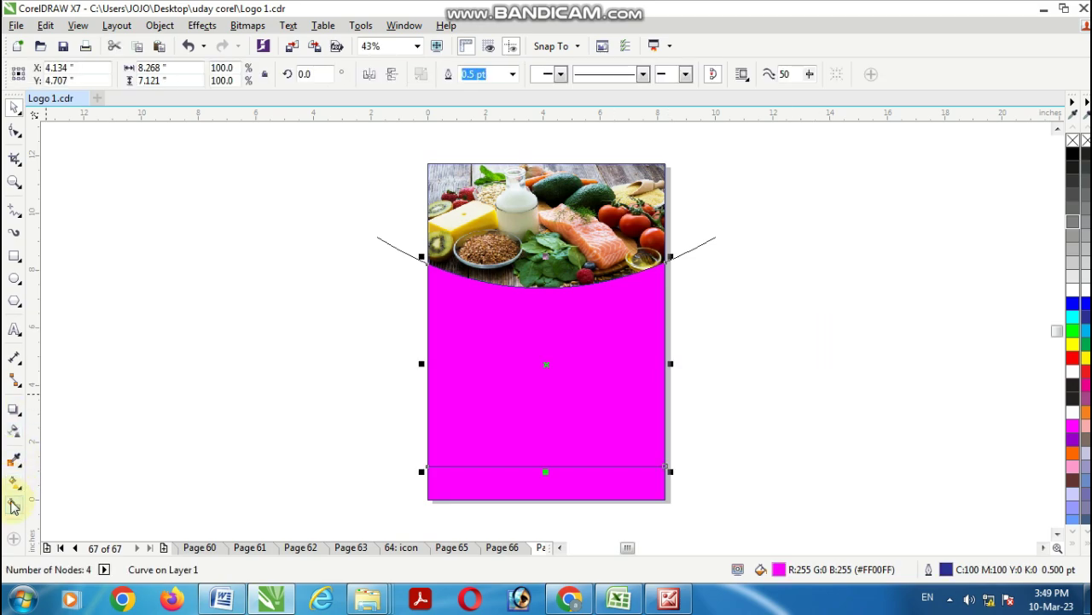
click(14, 483)
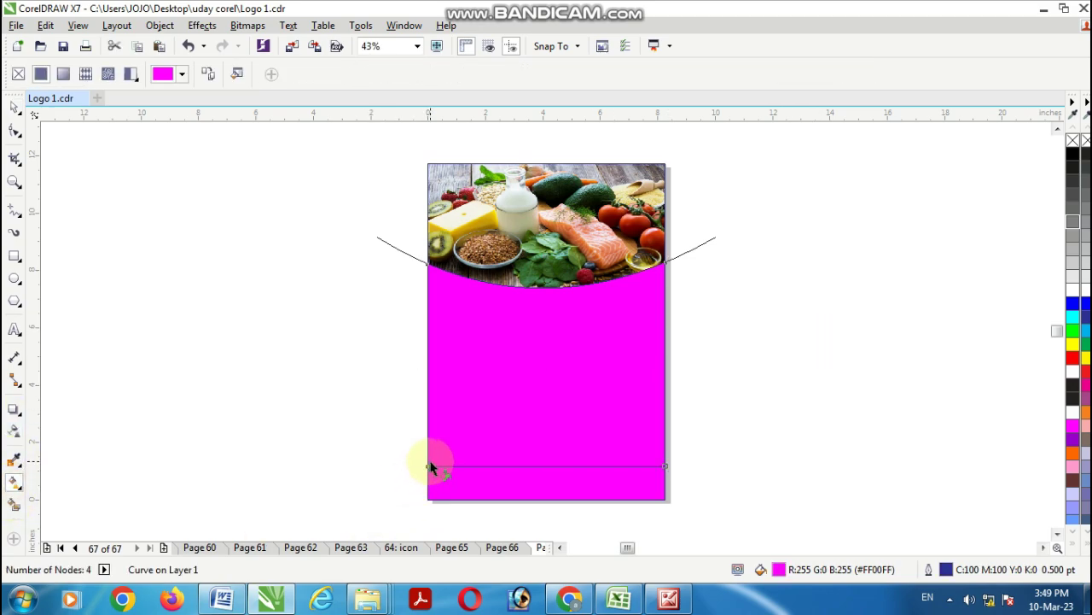
drag(429, 466, 628, 309)
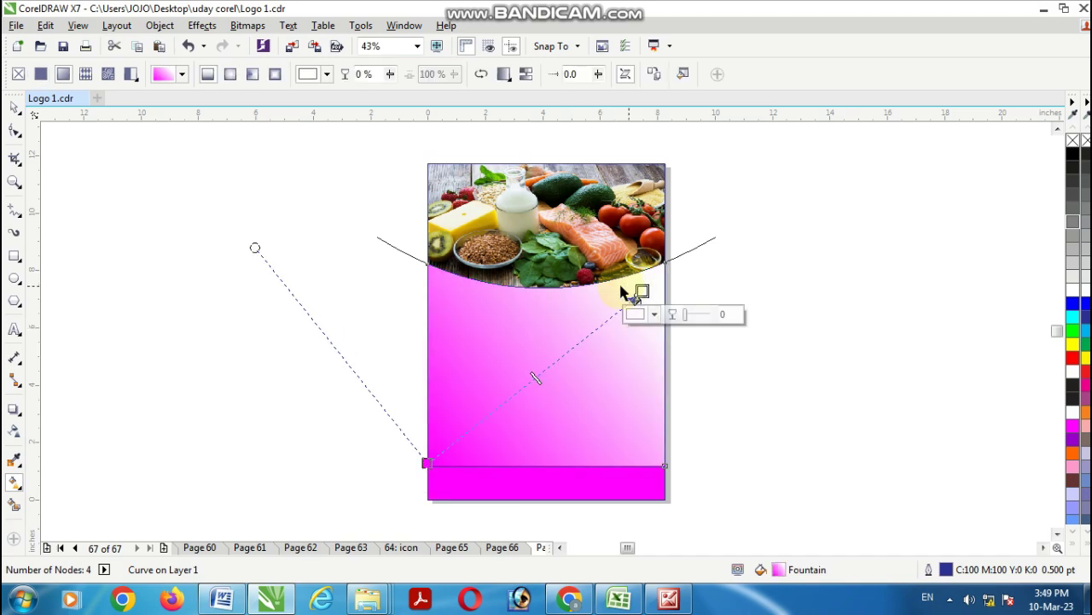
click(1072, 154)
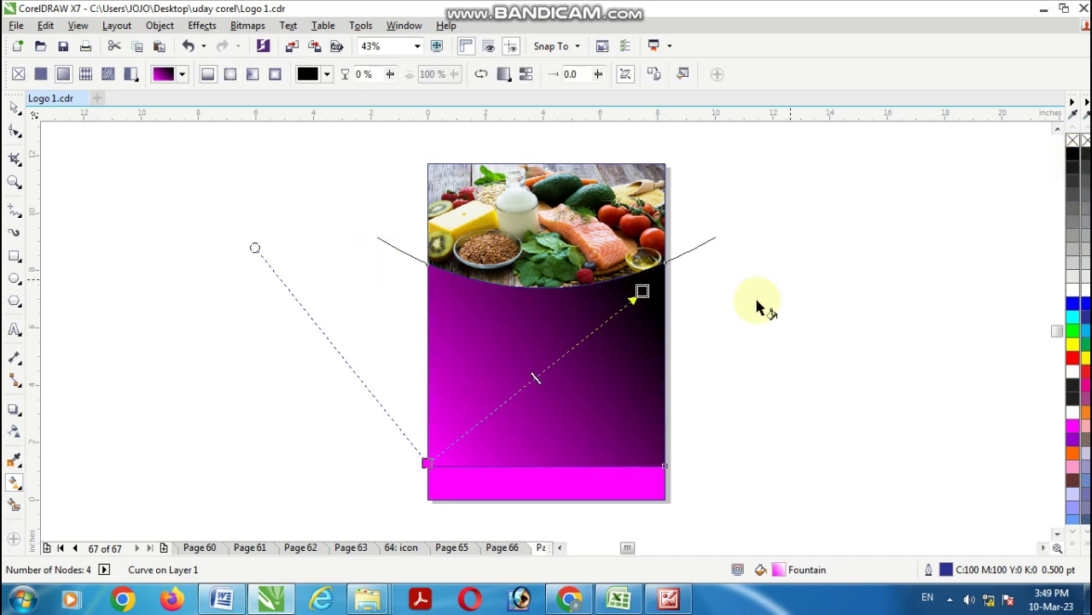
- Change the middle shape's fountain fill to elliptical, red at the centre fading to black just beyond its upper-right corner
click(228, 74)
drag(639, 317, 665, 277)
click(1073, 153)
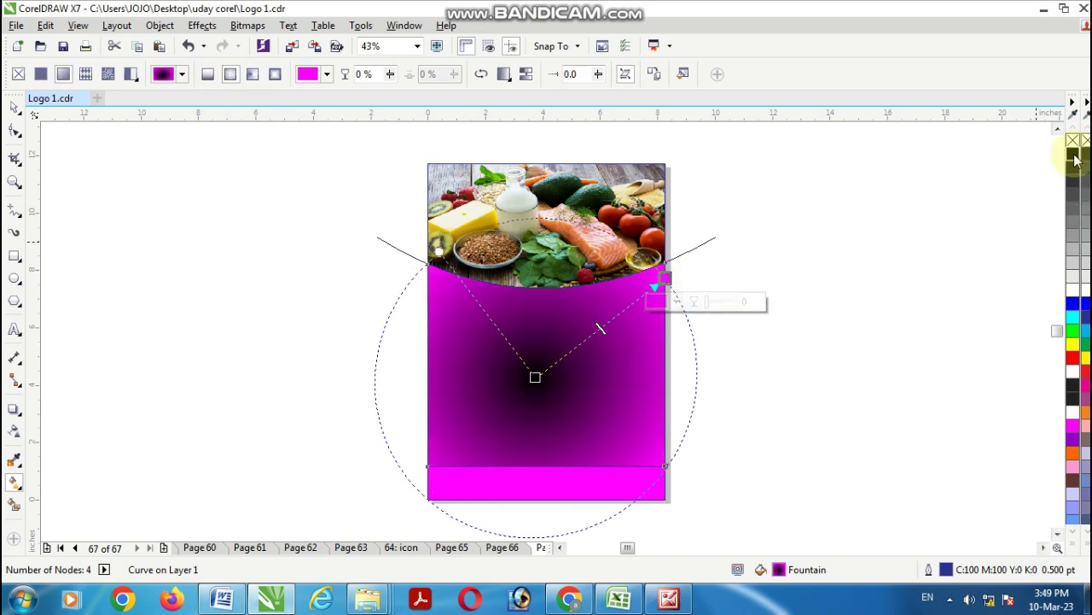
click(553, 357)
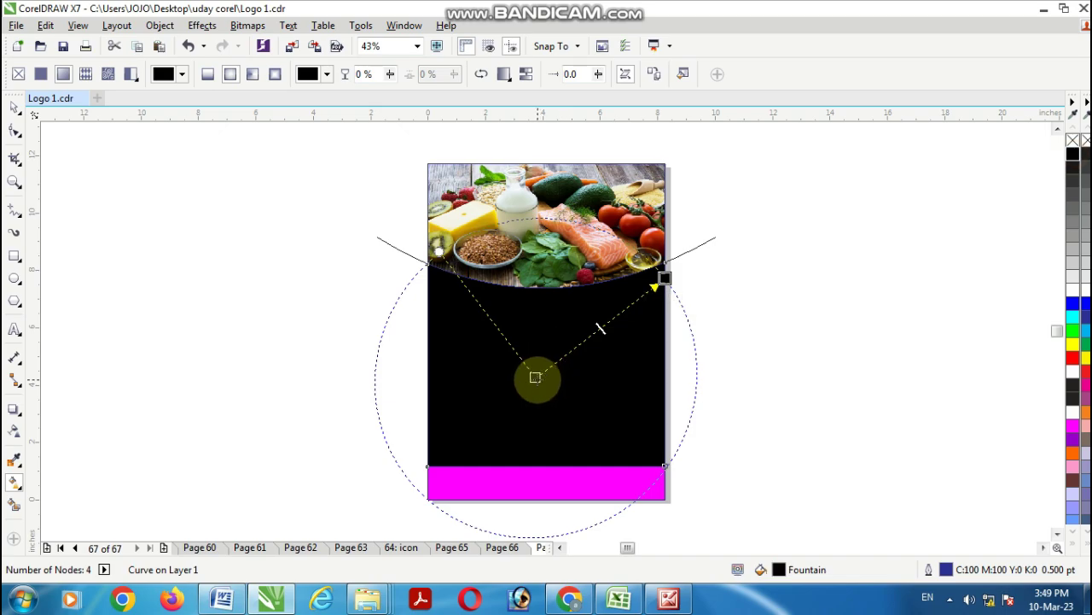
click(1073, 358)
drag(665, 276, 679, 269)
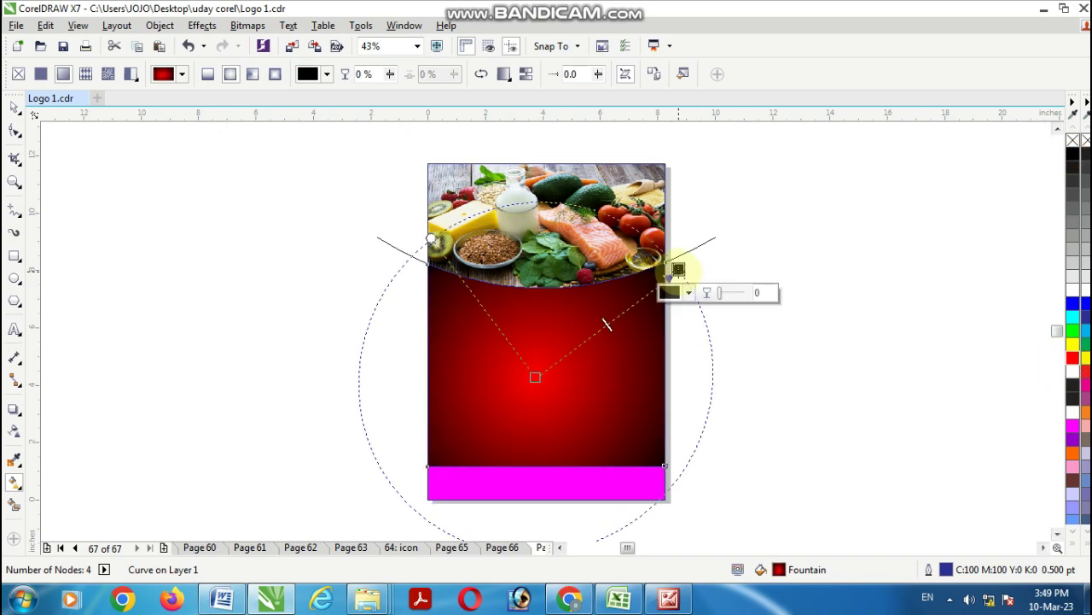
click(13, 107)
- Duplicate the red-to-black middle shape, placing the copy 0.22 inches straight below the original
click(672, 355)
click(605, 362)
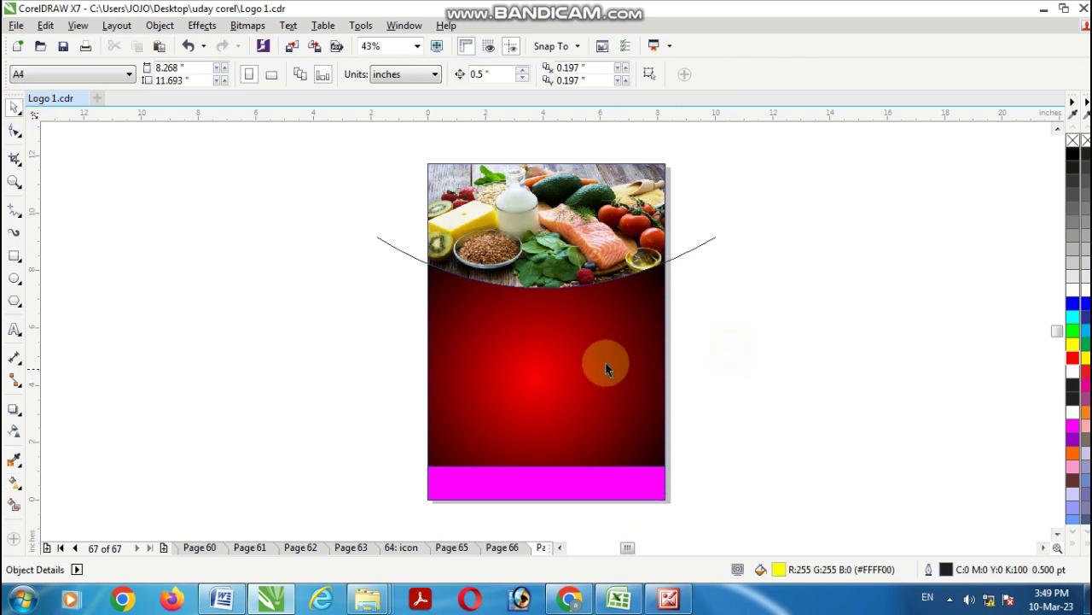
drag(598, 343, 599, 348)
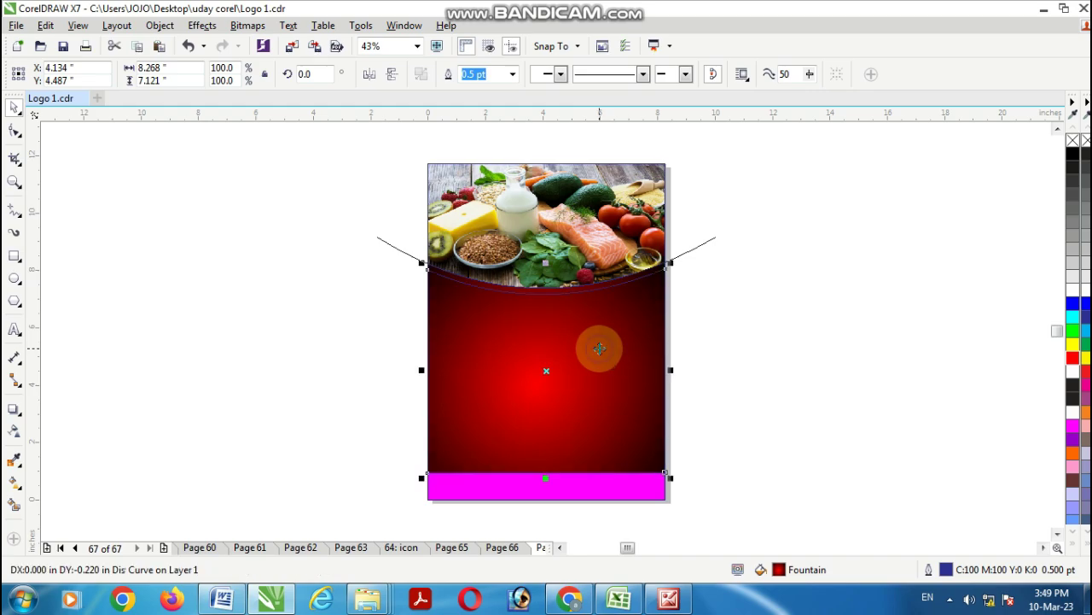
click(779, 339)
- Fill the original shape behind the lowered copy with white to form a curved band under the picture
scroll(620, 290, up, 2)
click(584, 290)
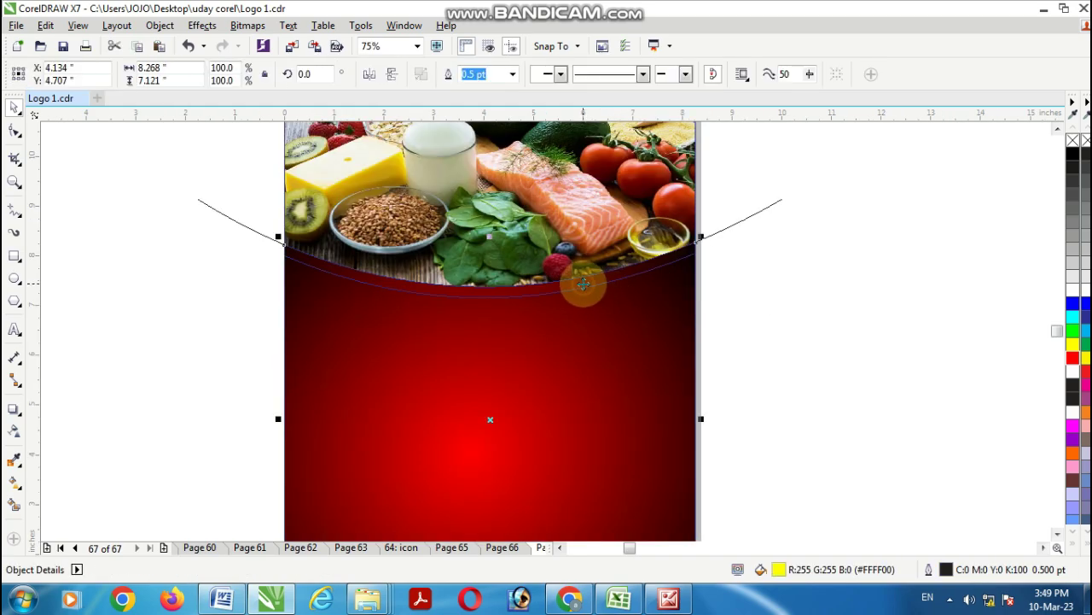
click(1073, 290)
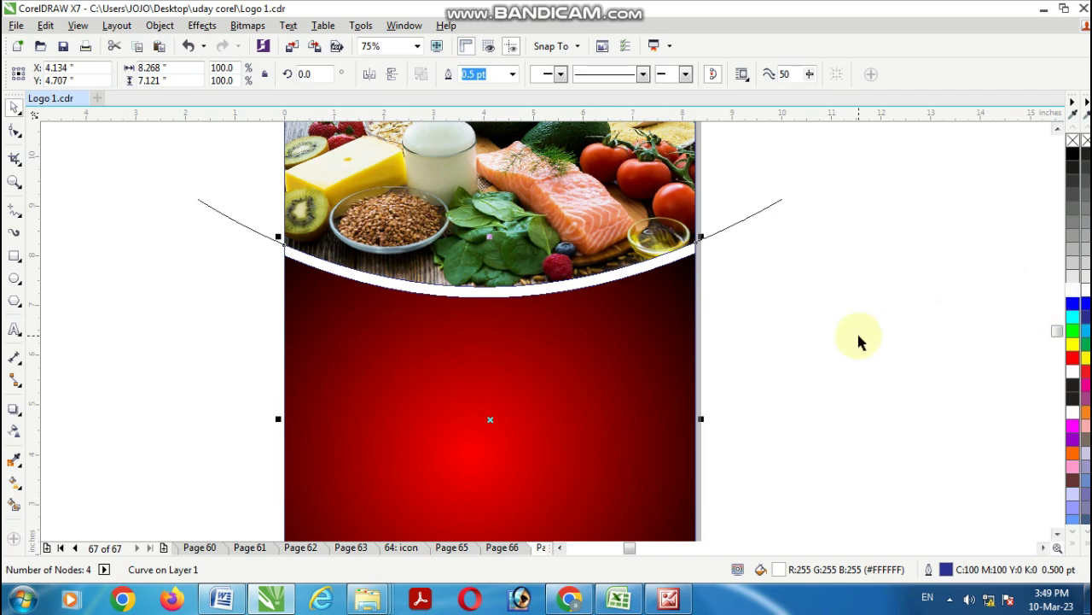
- Delete the long arc line that extends past both sides of the page
scroll(856, 331, down, 2)
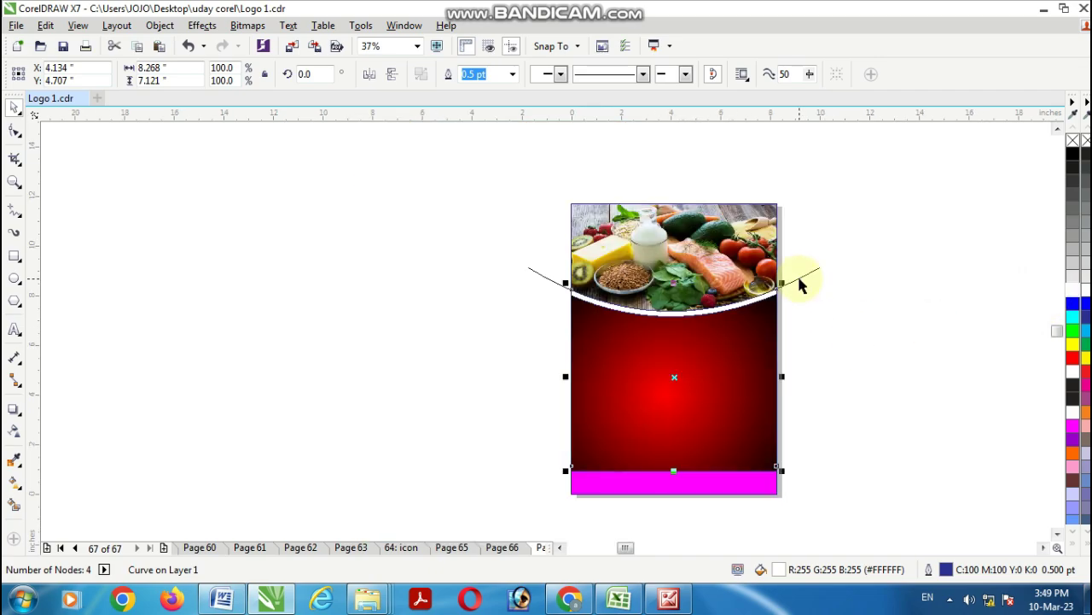
click(800, 284)
click(871, 345)
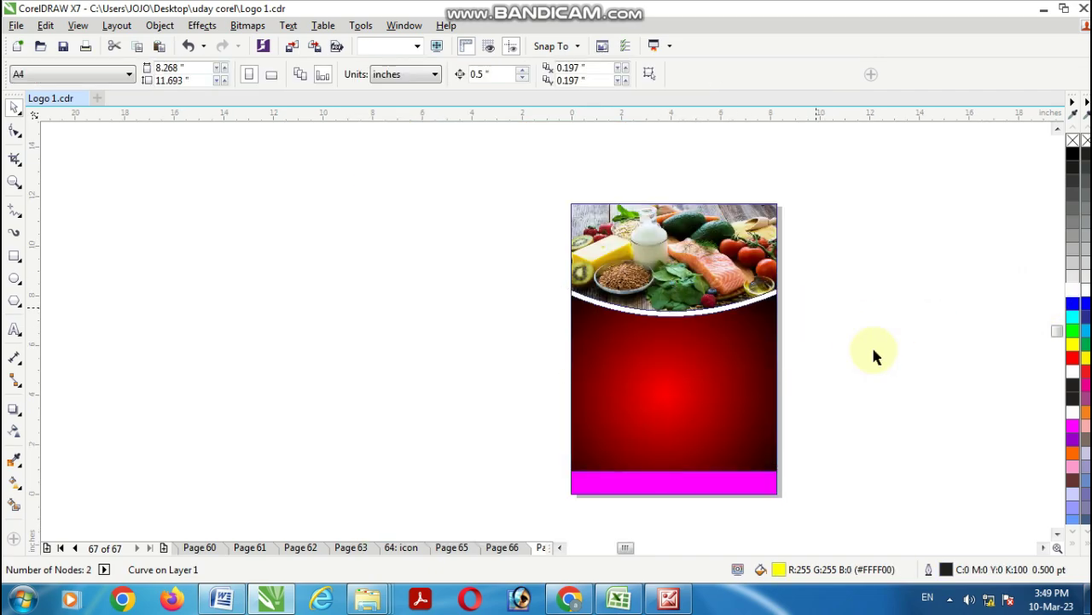
- Browse the available fonts for the Text tool and choose Bazooka
click(1036, 547)
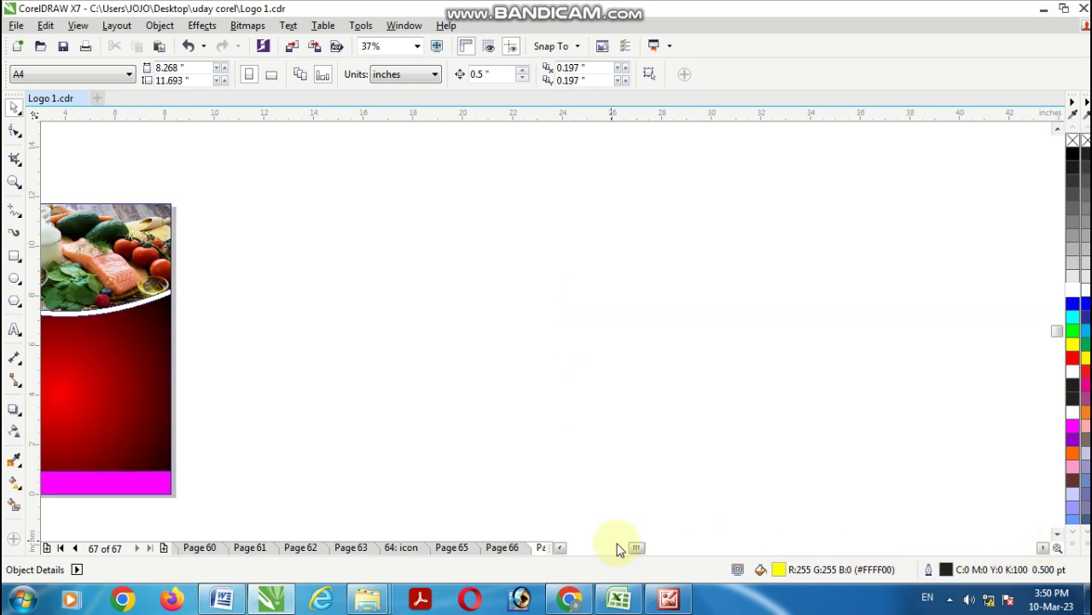
drag(638, 546, 629, 553)
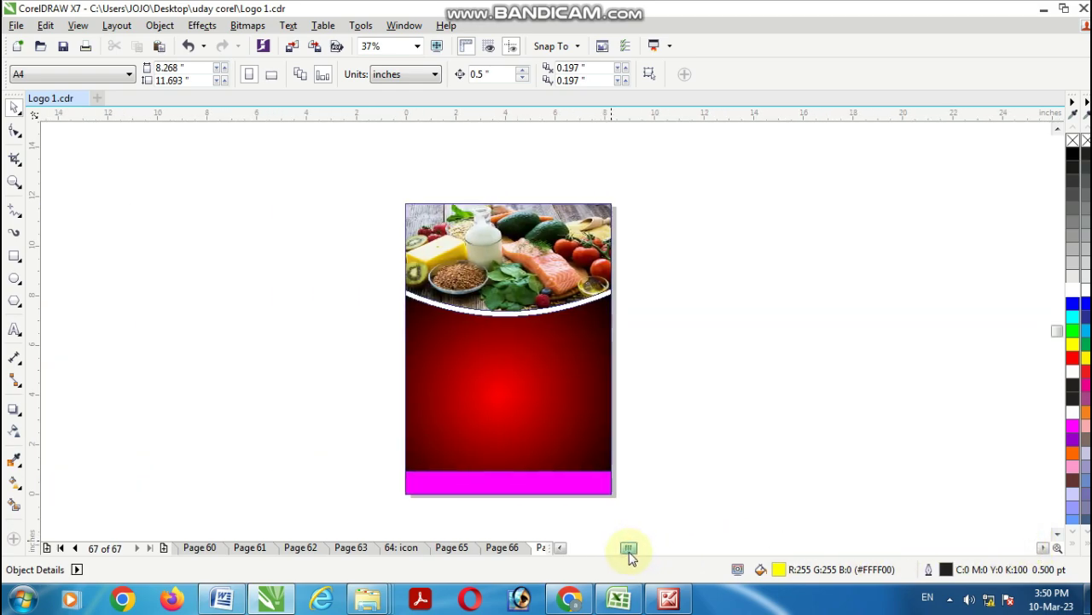
key(z)
drag(415, 342, 672, 532)
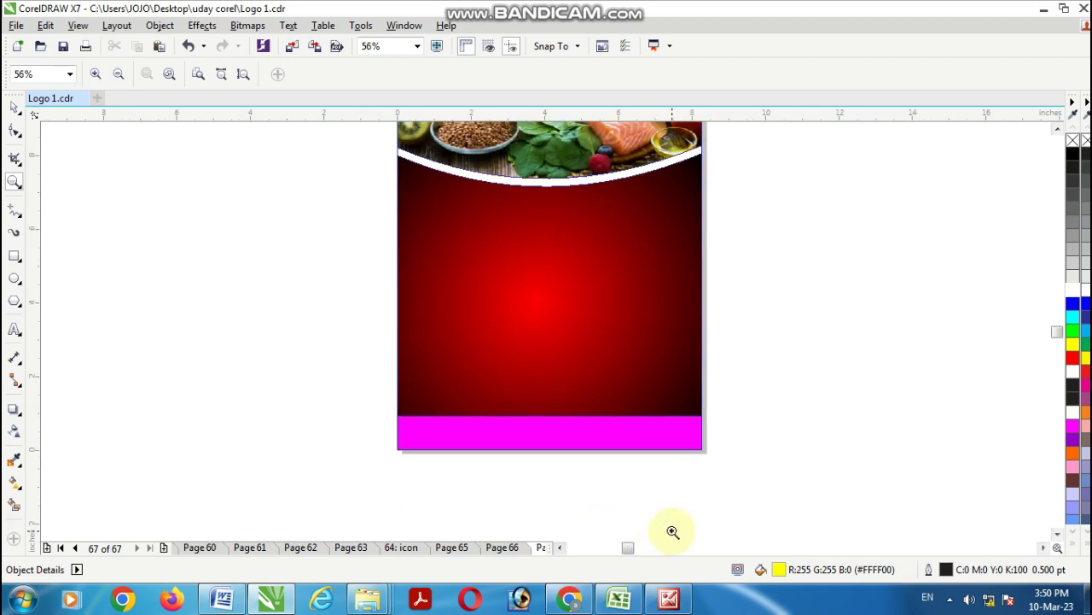
click(14, 106)
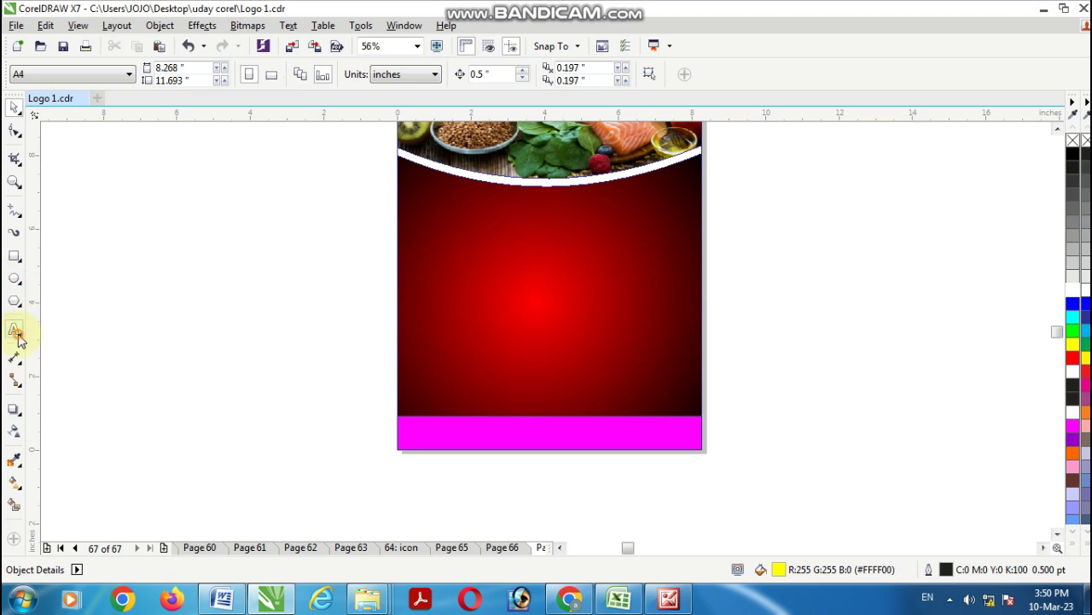
click(18, 337)
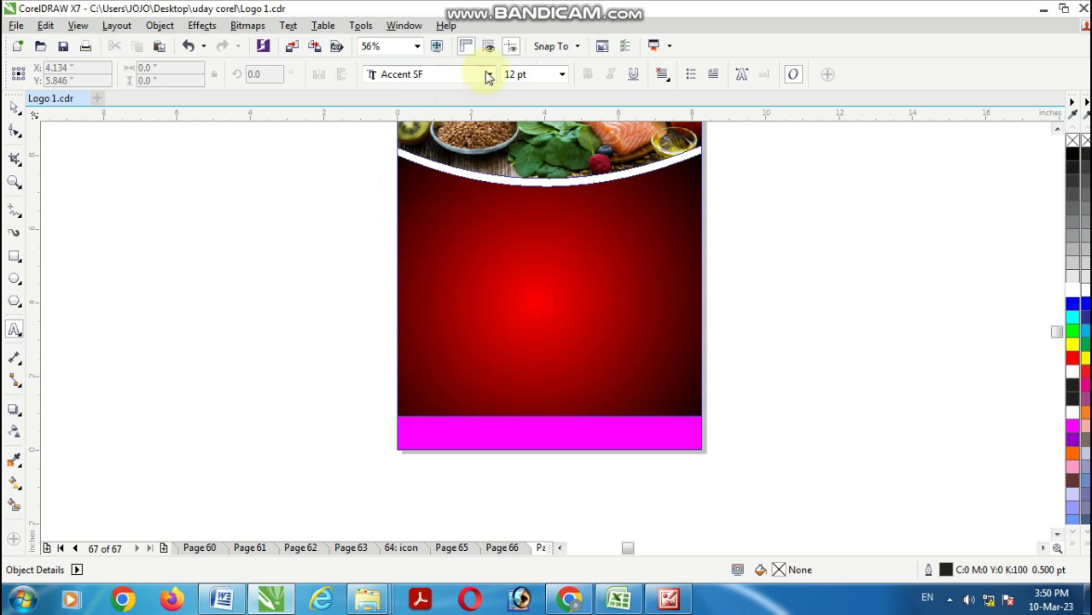
click(490, 75)
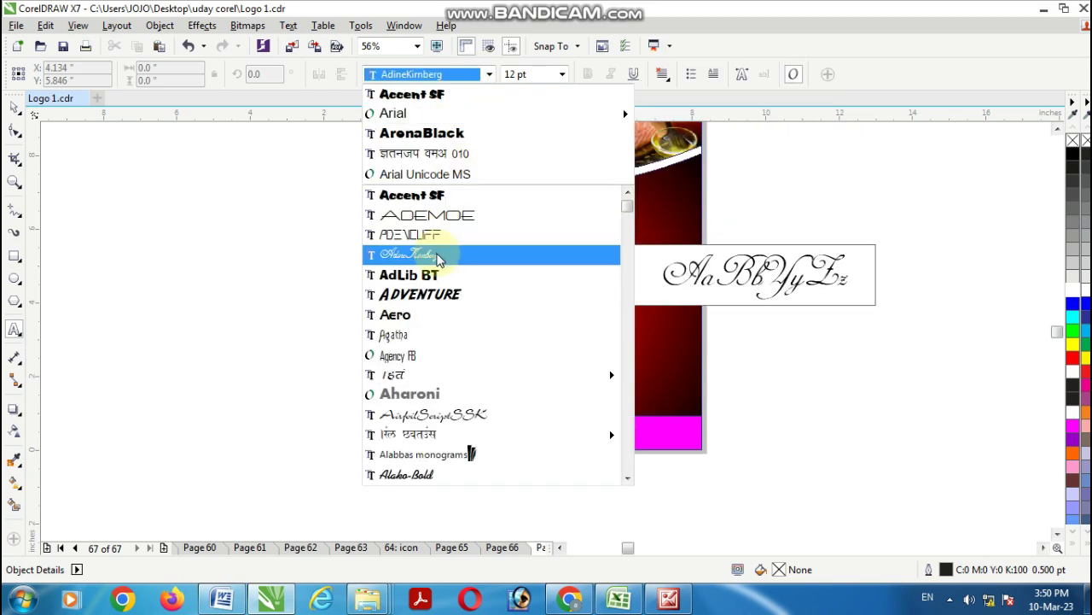
scroll(425, 337, down, 3)
scroll(425, 337, down, 1)
mouse_move(429, 316)
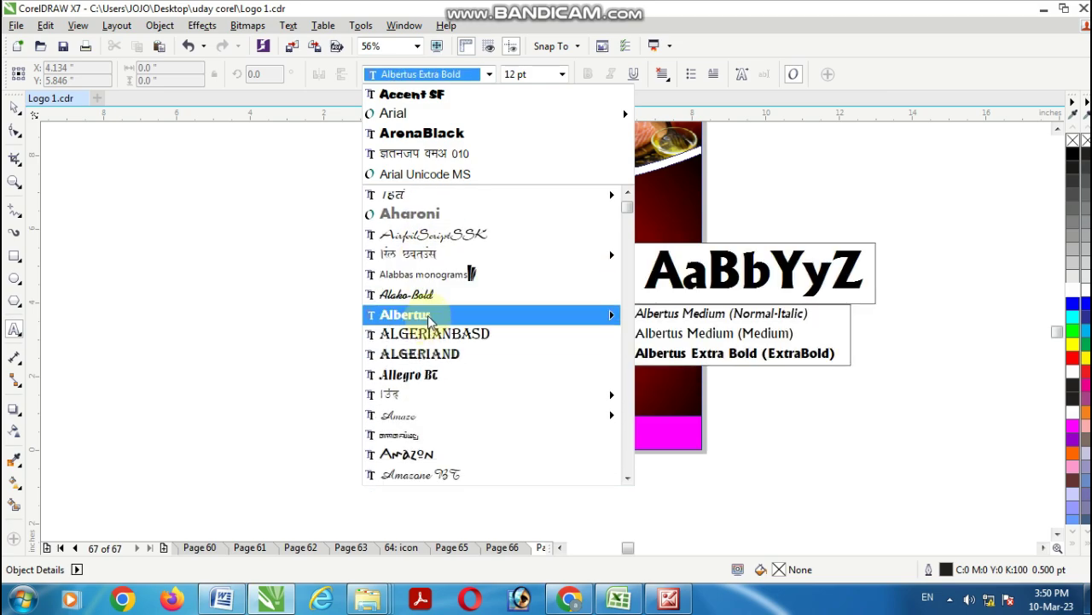
scroll(430, 316, down, 10)
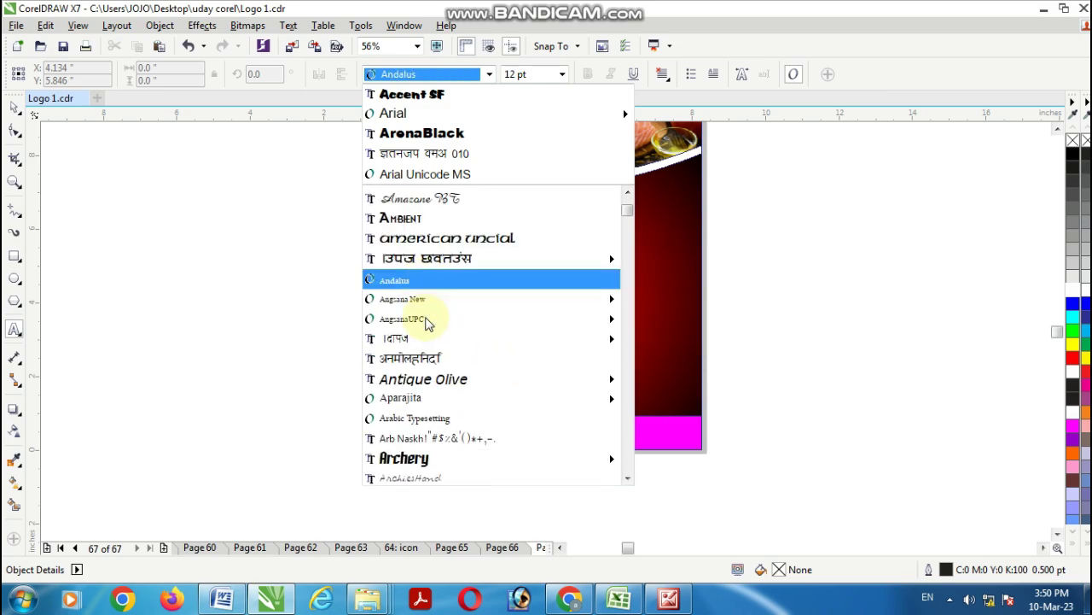
scroll(430, 295, up, 1)
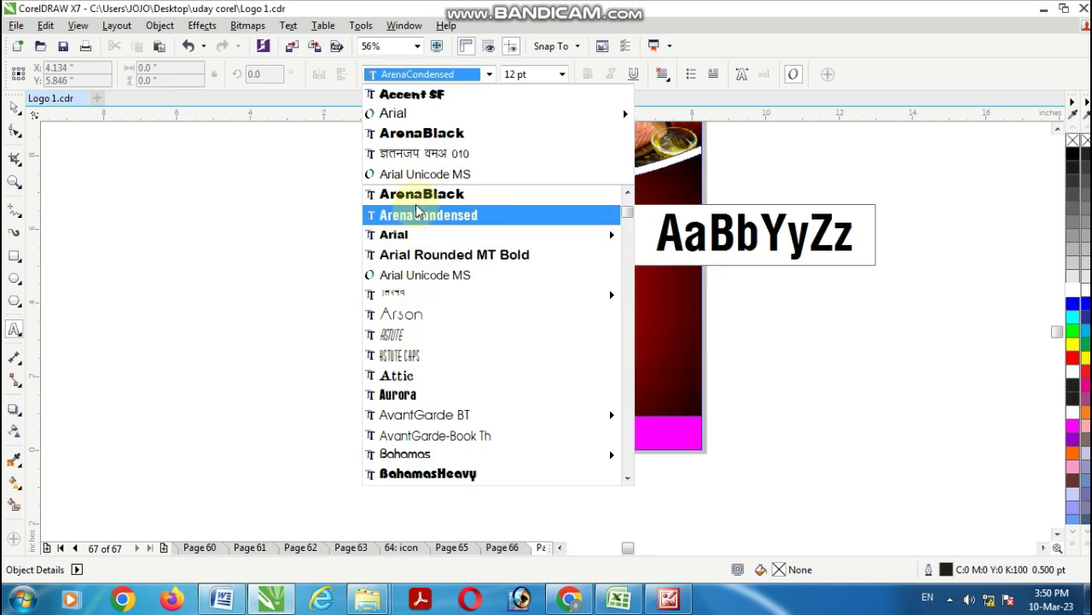
scroll(420, 350, down, 2)
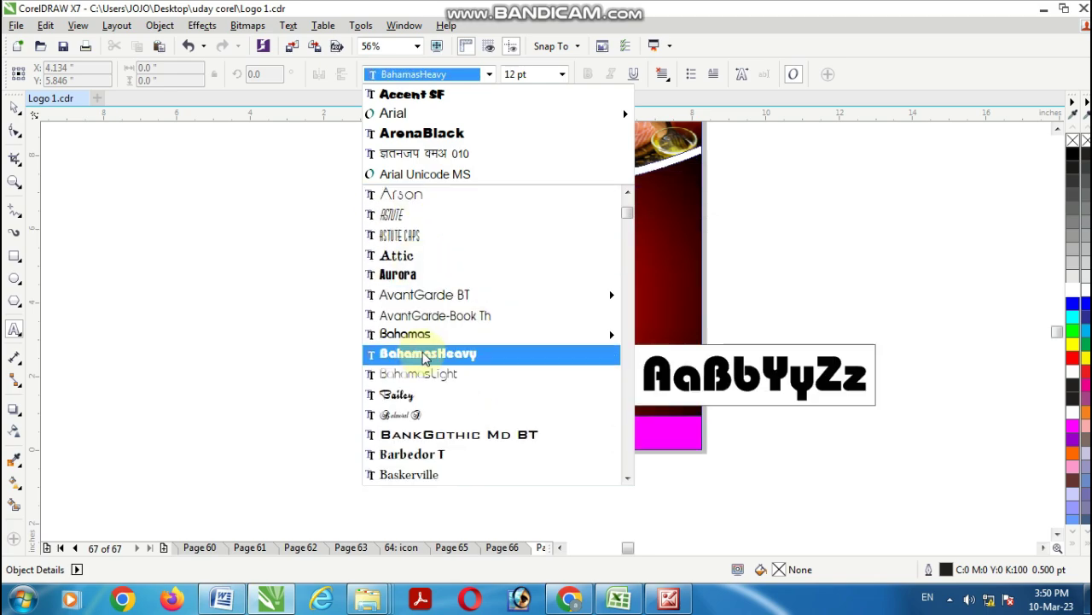
scroll(424, 356, down, 5)
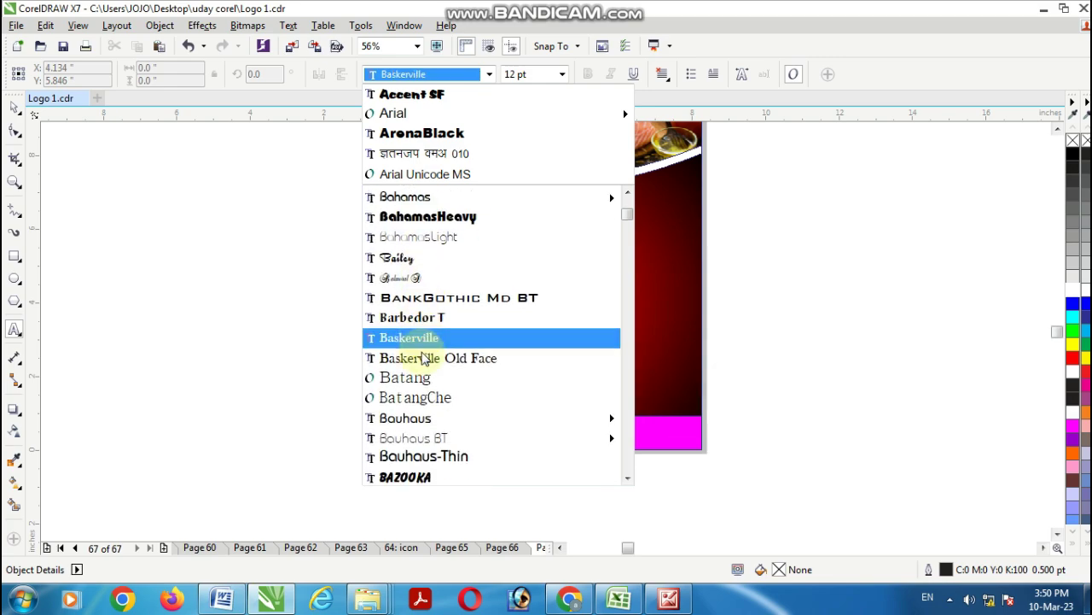
scroll(422, 357, down, 1)
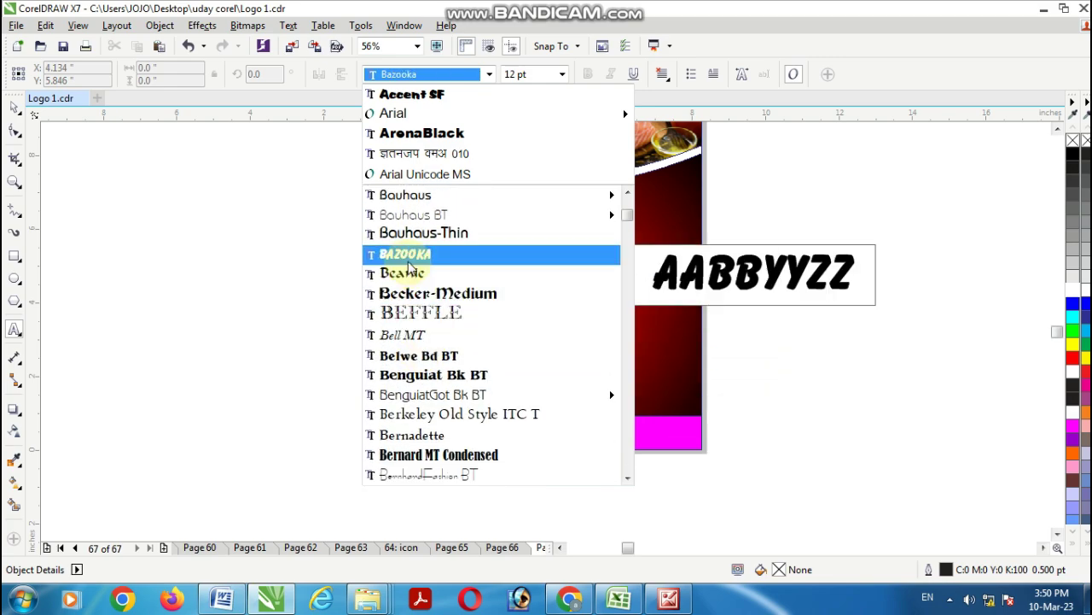
click(408, 261)
- Add the artistic text "FRESH" near the left edge of the red area
click(407, 257)
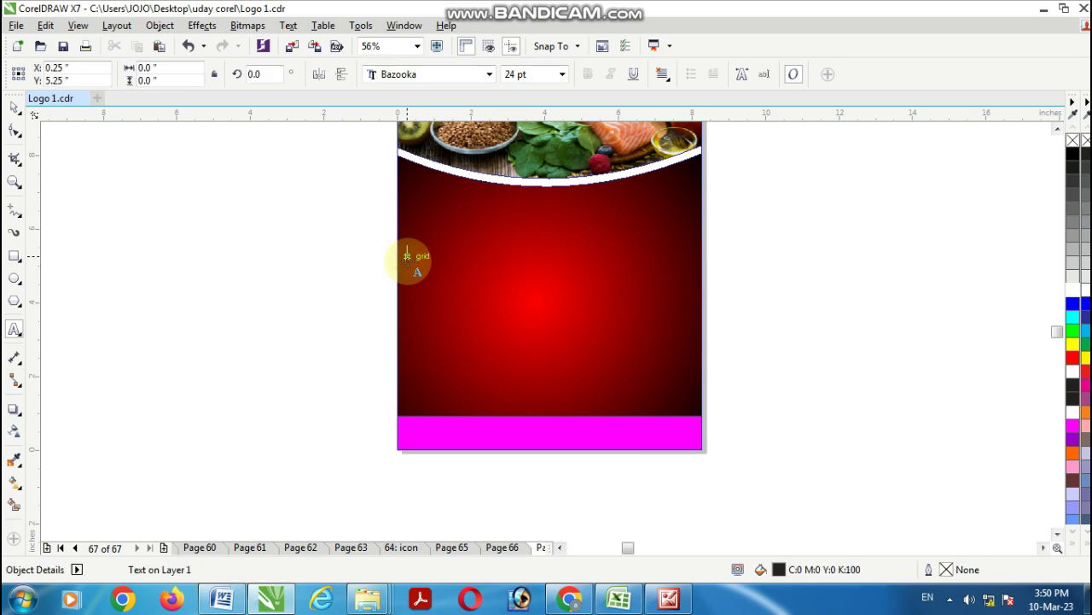
click(508, 238)
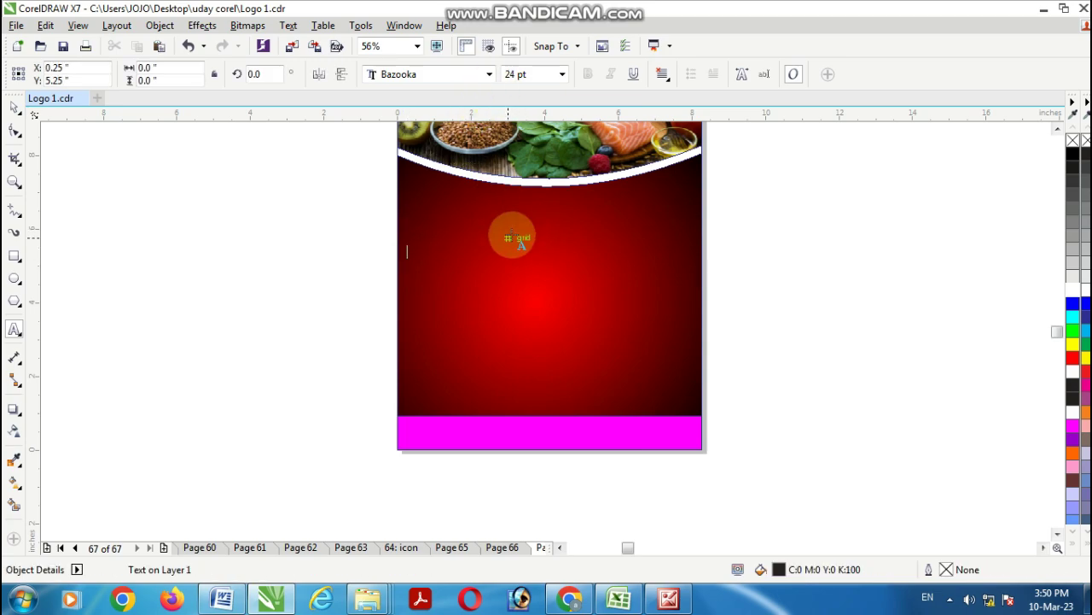
text(F)
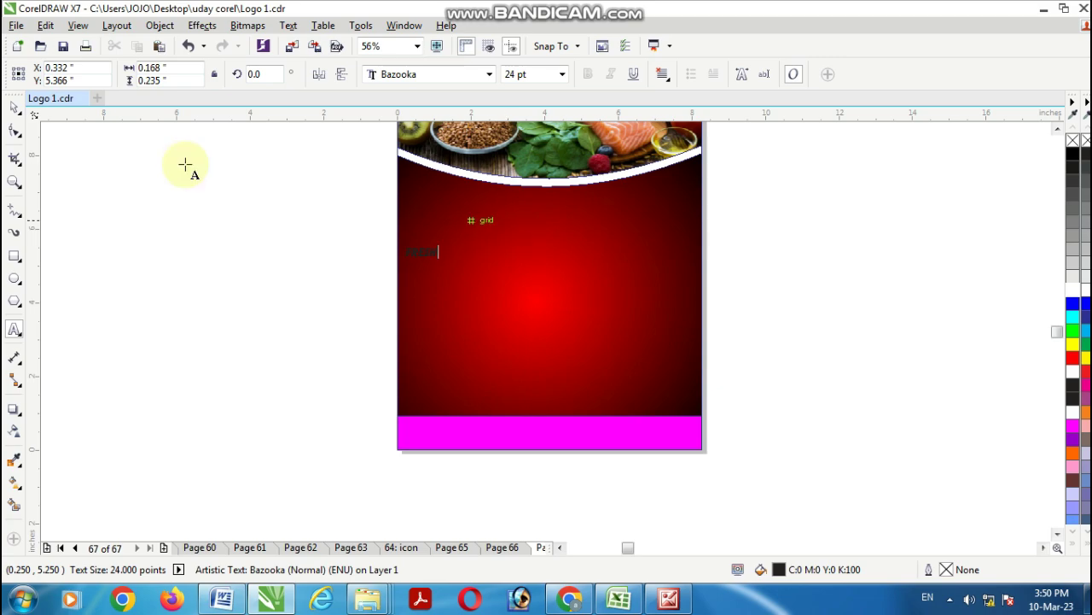
- Enlarge the FRESH text to about 94 pt in white and place it over the middle of the white curved band
click(14, 108)
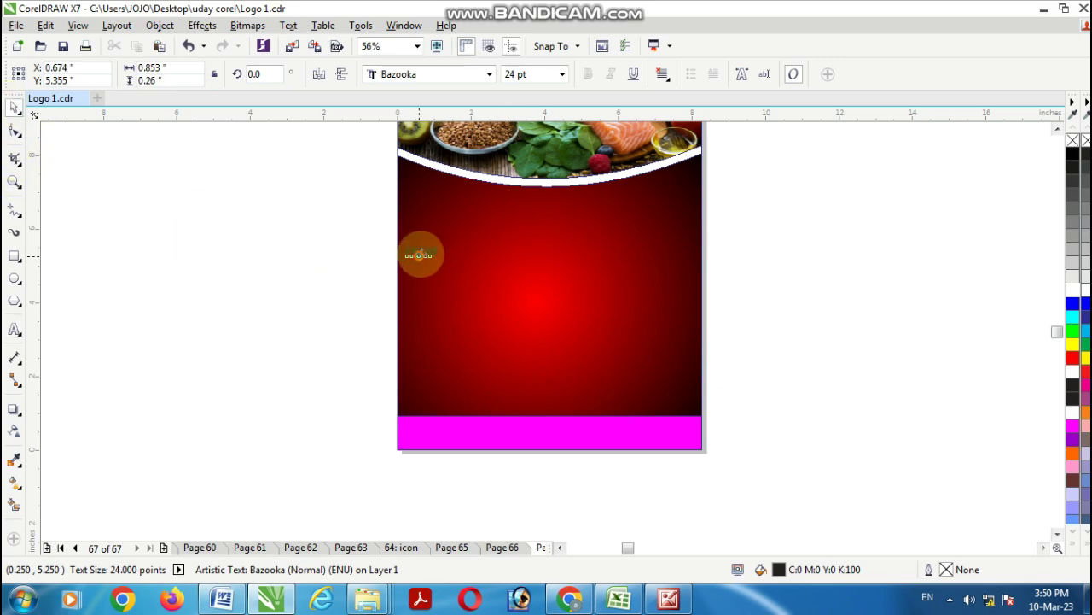
drag(417, 256, 632, 276)
click(1073, 288)
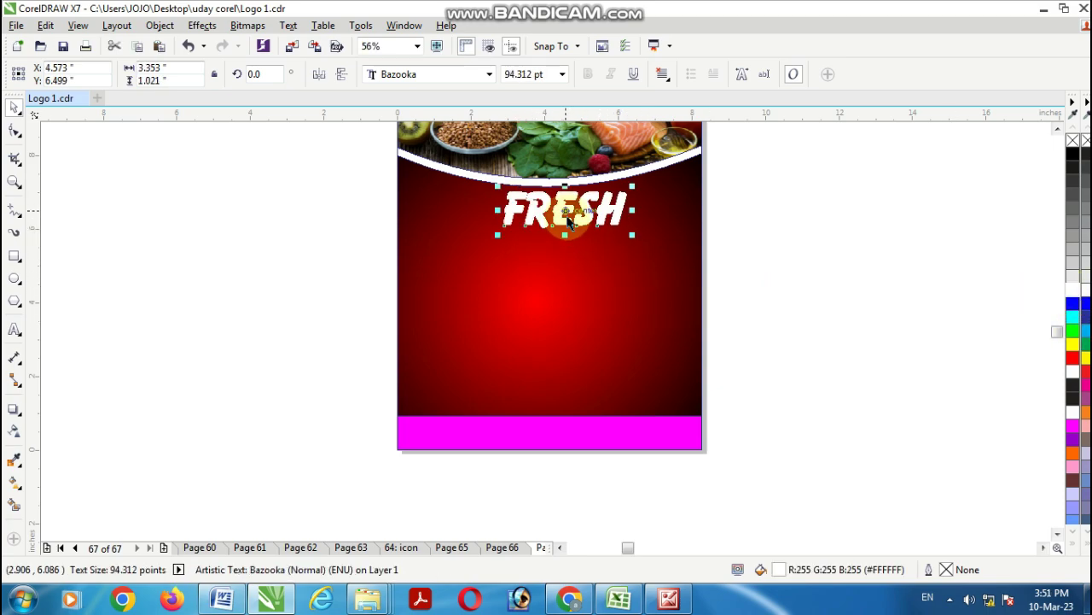
drag(566, 213, 551, 192)
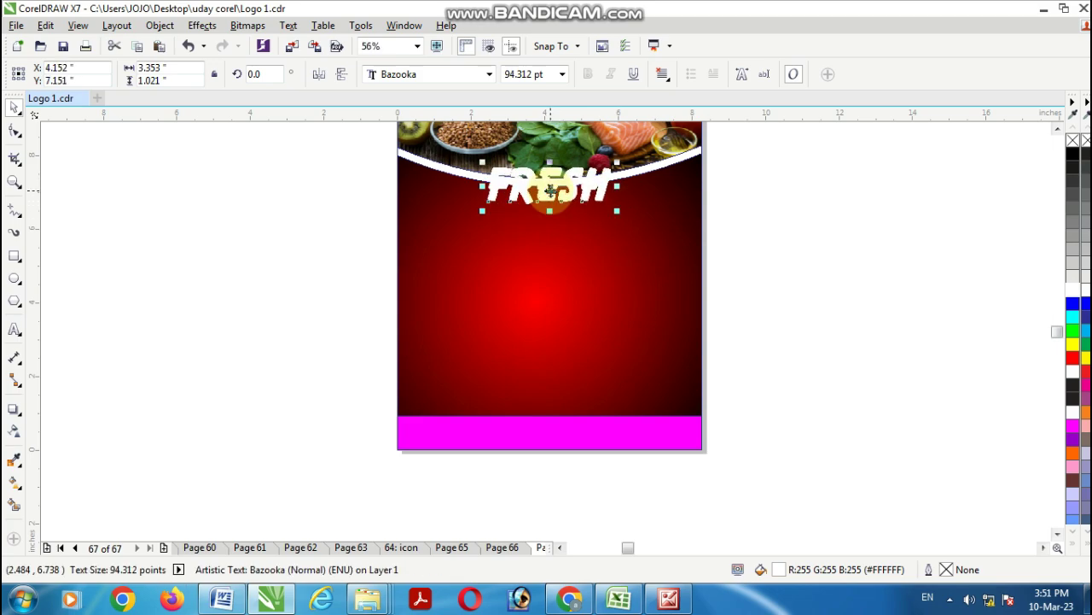
- Fill the FRESH text red and give it an 8 pt white outline with round corners, behind the fill and scaling with the object
click(1072, 357)
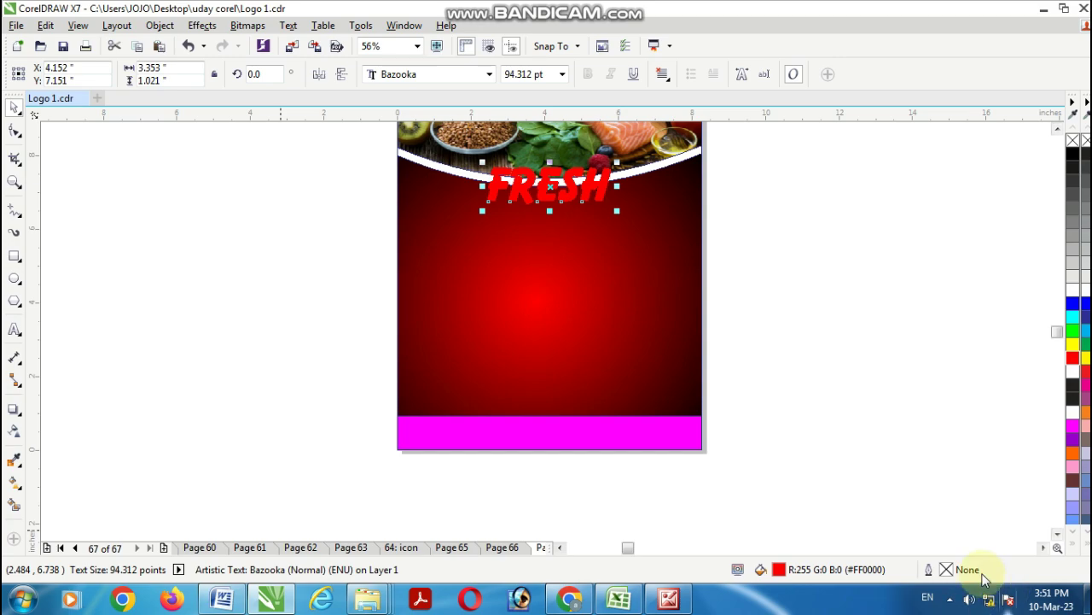
double_click(948, 574)
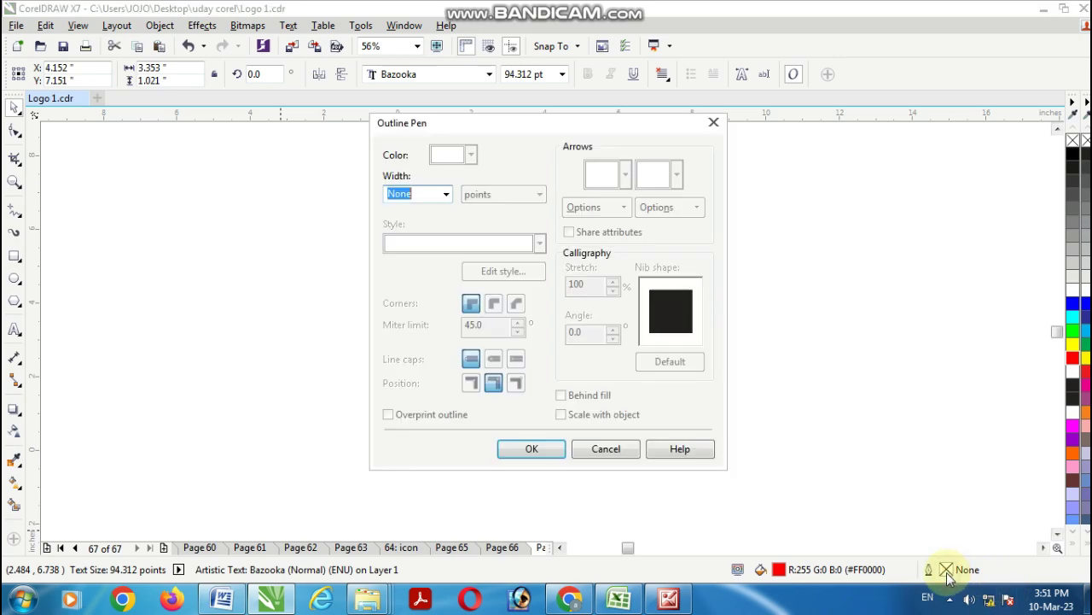
click(447, 195)
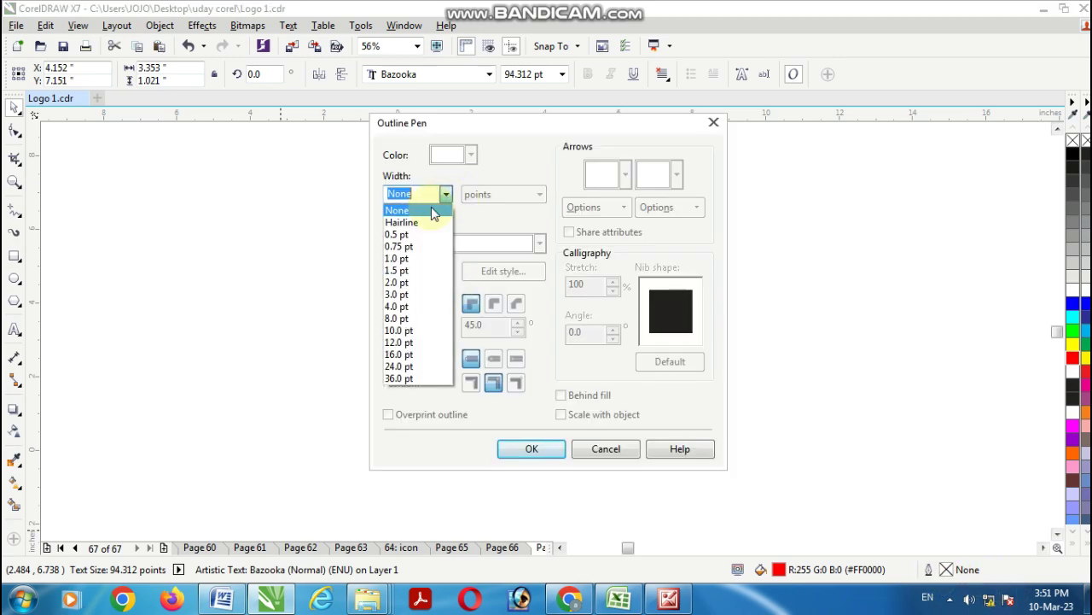
click(419, 316)
click(470, 155)
click(474, 168)
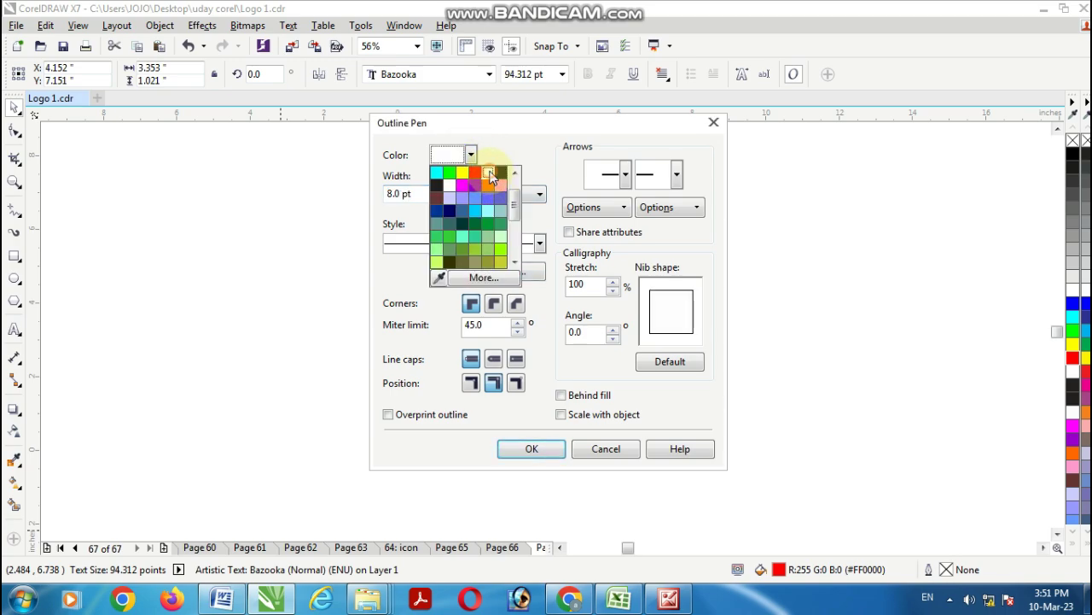
click(494, 303)
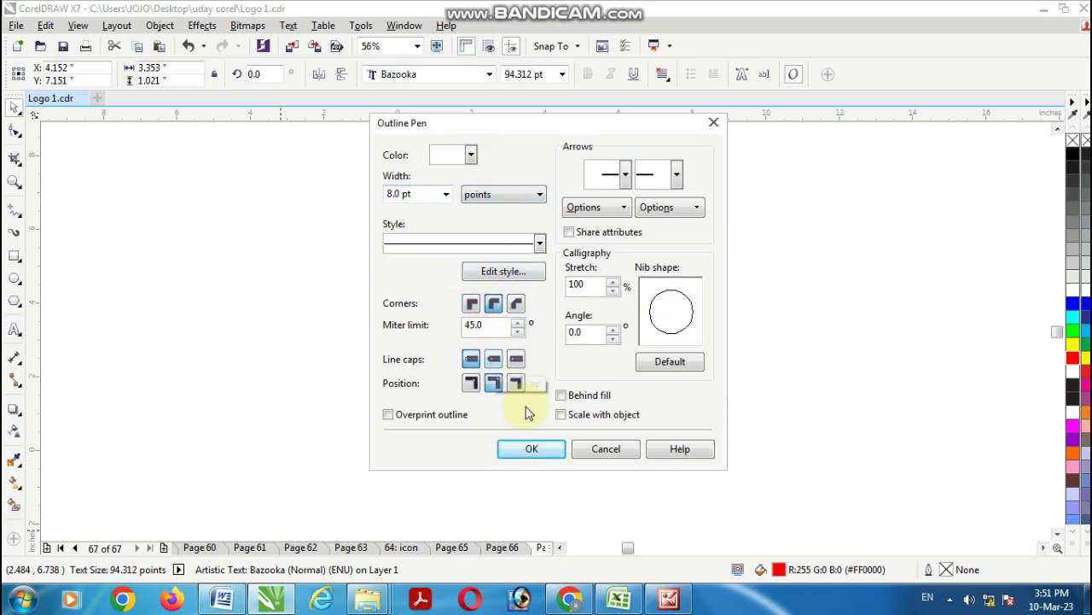
click(560, 415)
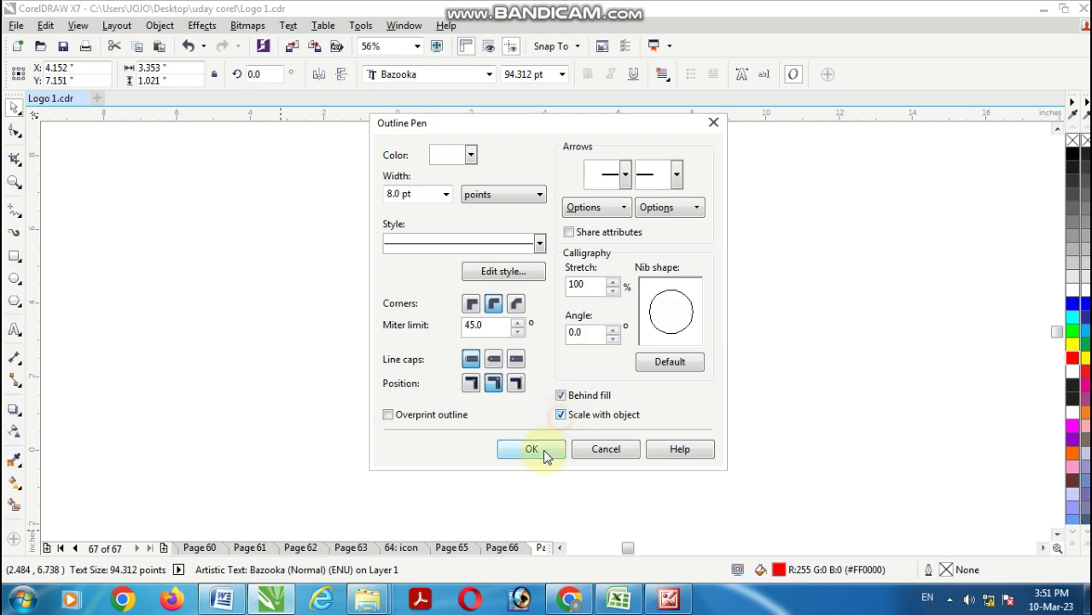
click(547, 449)
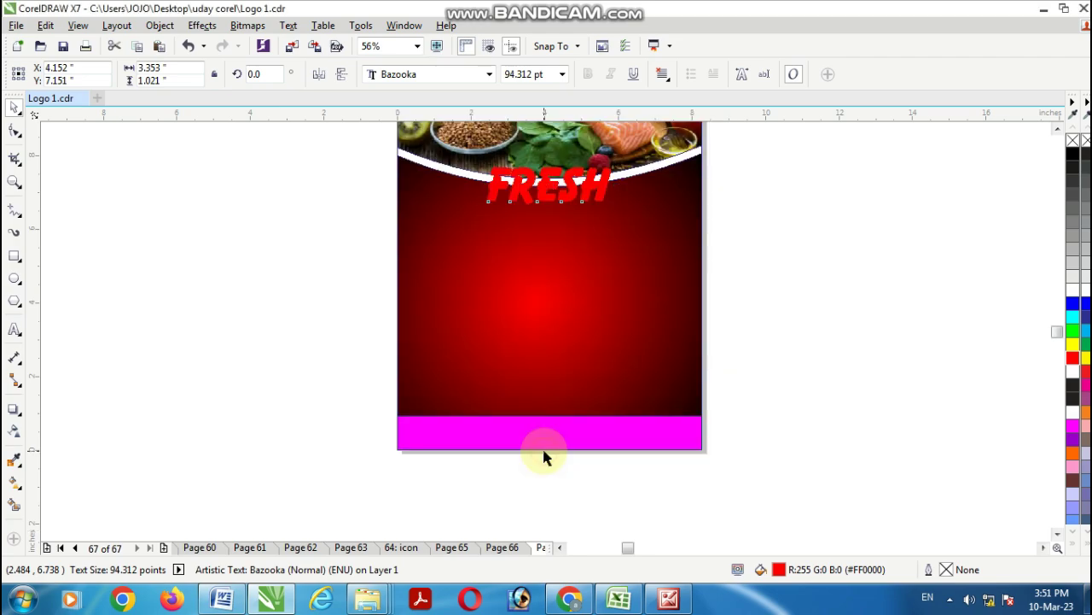
- Increase the white outline of the FRESH text to a width of 12 pt
double_click(947, 573)
click(445, 194)
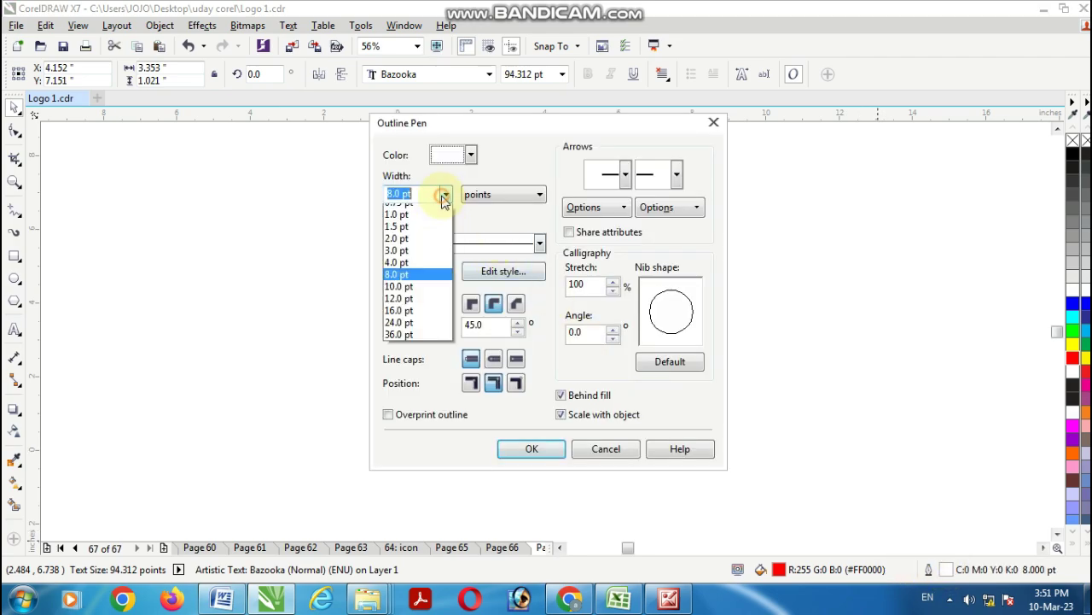
click(417, 344)
click(537, 447)
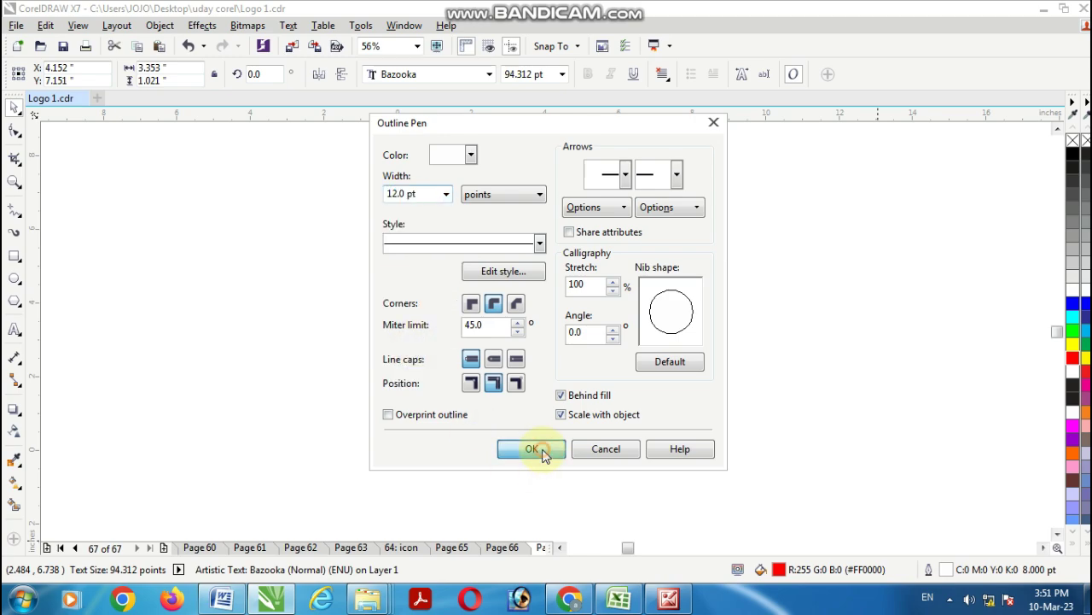
click(812, 371)
- Change the font of the FRESH text to Beanie
click(560, 202)
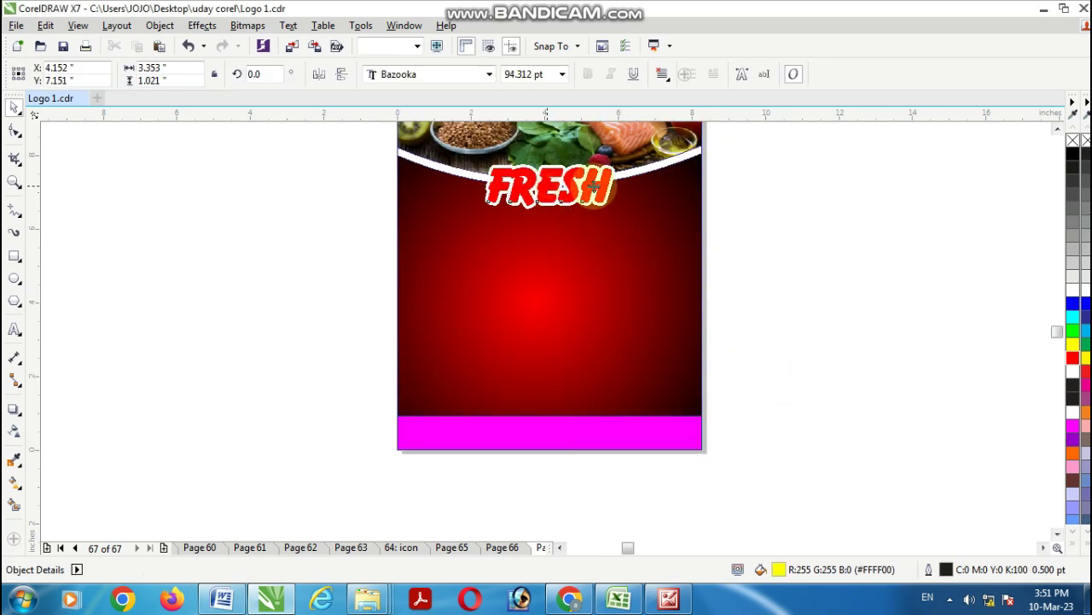
scroll(652, 145, up, 2)
scroll(601, 184, up, 1)
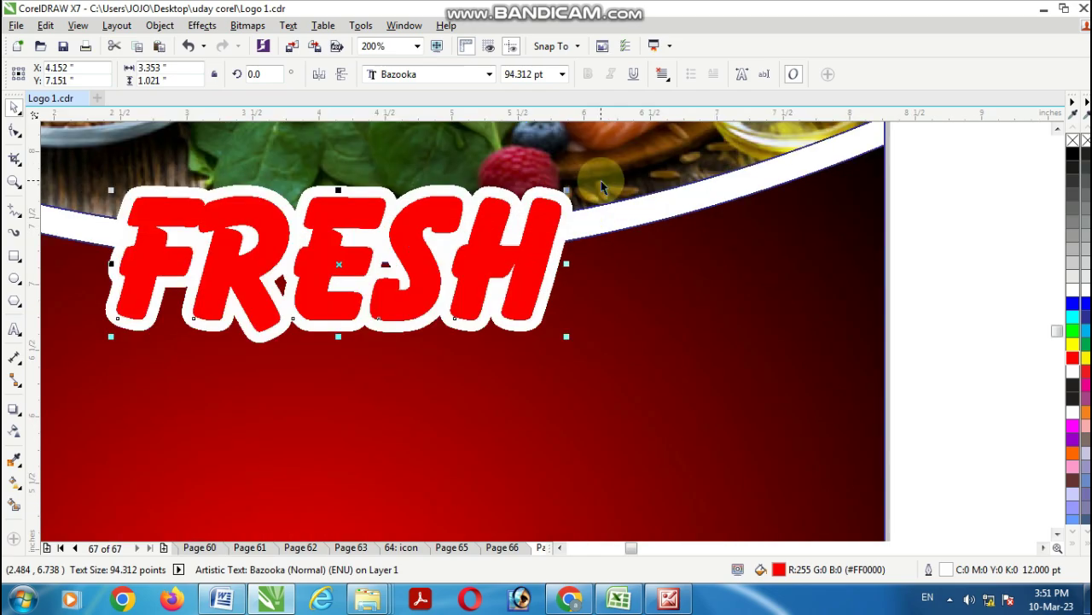
click(489, 74)
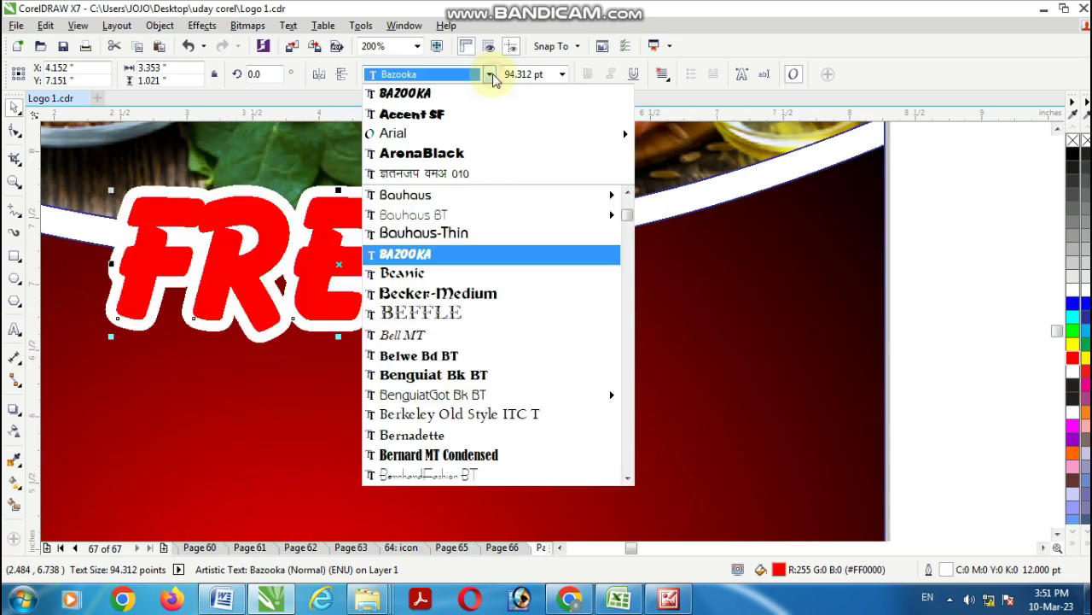
click(428, 273)
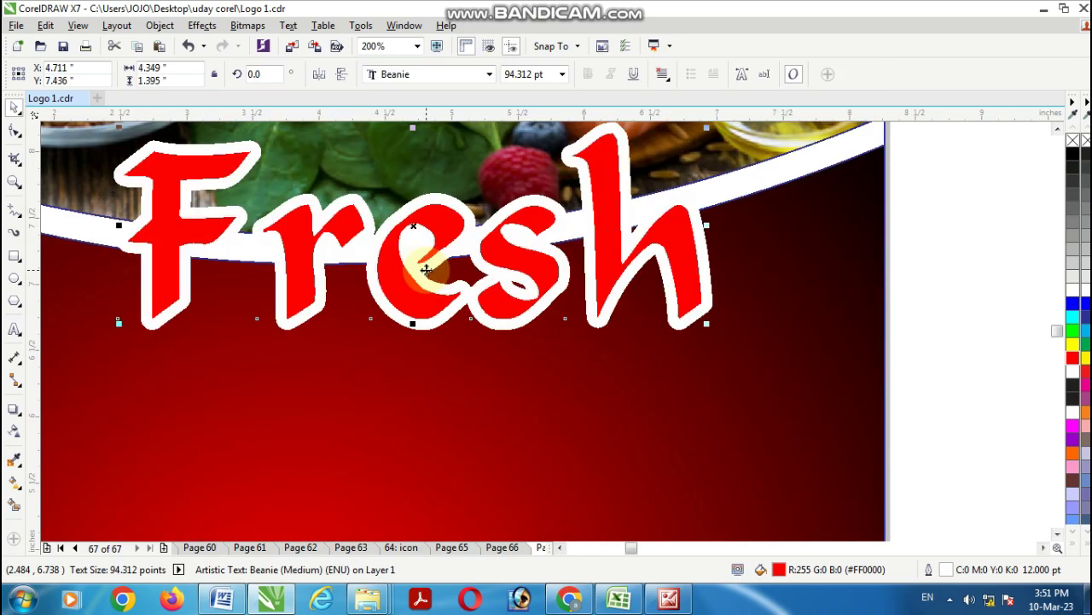
- Enlarge the Fresh text to about 103 pt and place it centrally over the white curved band
scroll(426, 270, down, 1)
scroll(426, 270, down, 1)
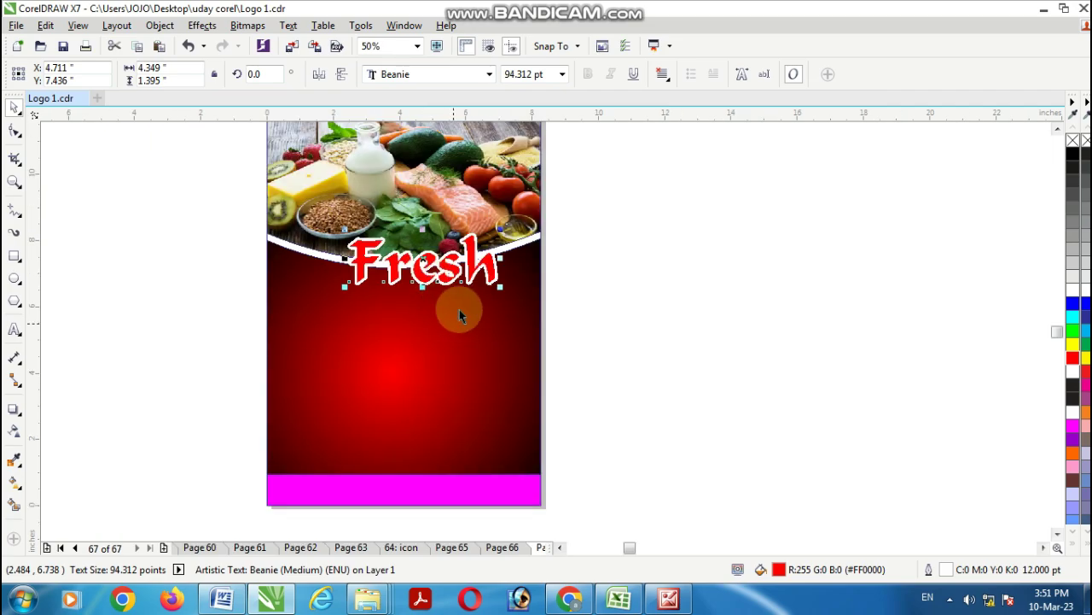
mouse_move(448, 273)
mouse_down()
mouse_move(441, 280)
mouse_move(508, 307)
mouse_move(451, 286)
mouse_up()
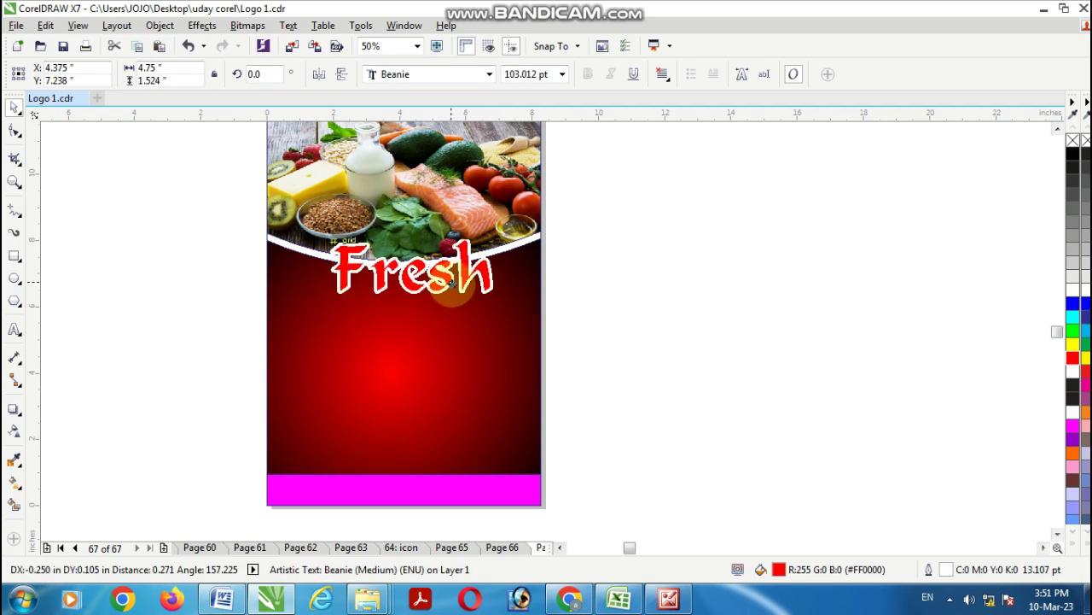
click(713, 334)
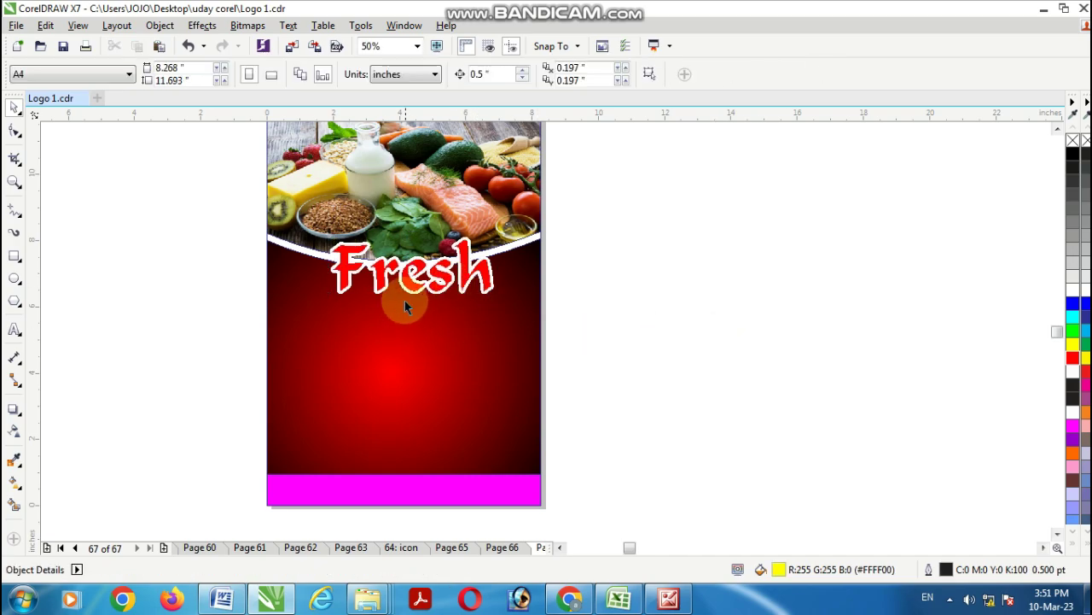
- Duplicate the Fresh text straight down, about 1.7 inches below the original
click(440, 276)
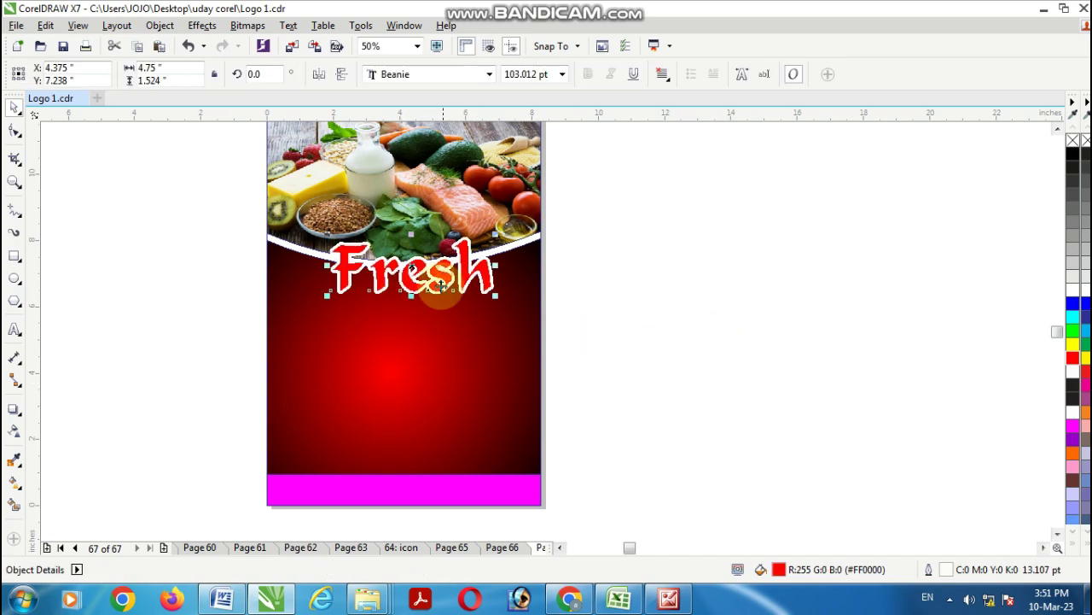
drag(440, 277, 440, 334)
right_click(441, 334)
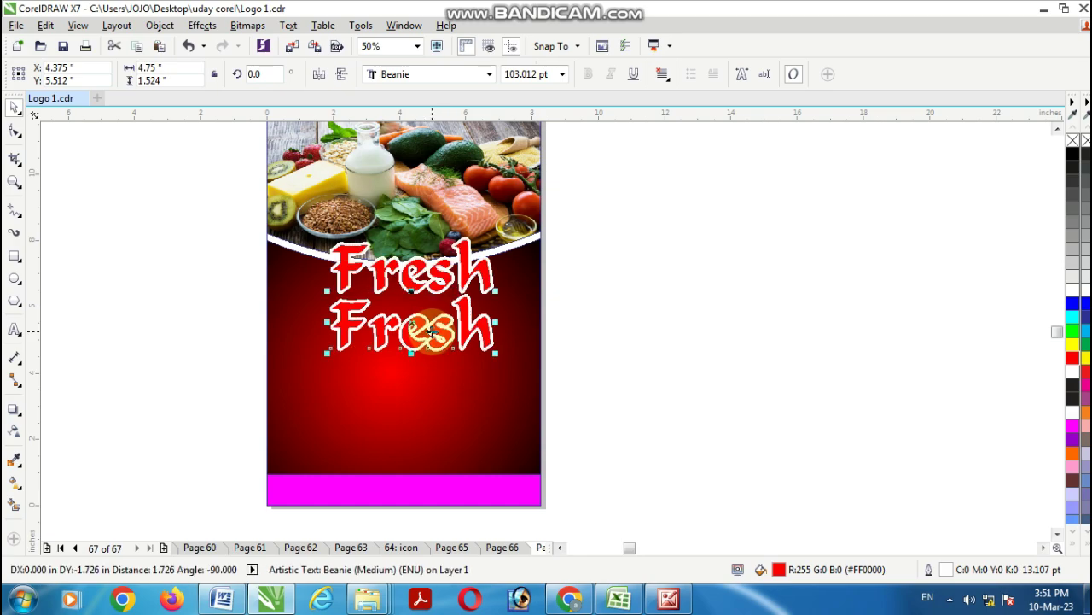
key(Escape)
- Replace the wording of the lower Fresh copy with "Healthy"
scroll(390, 341, up, 2)
click(415, 321)
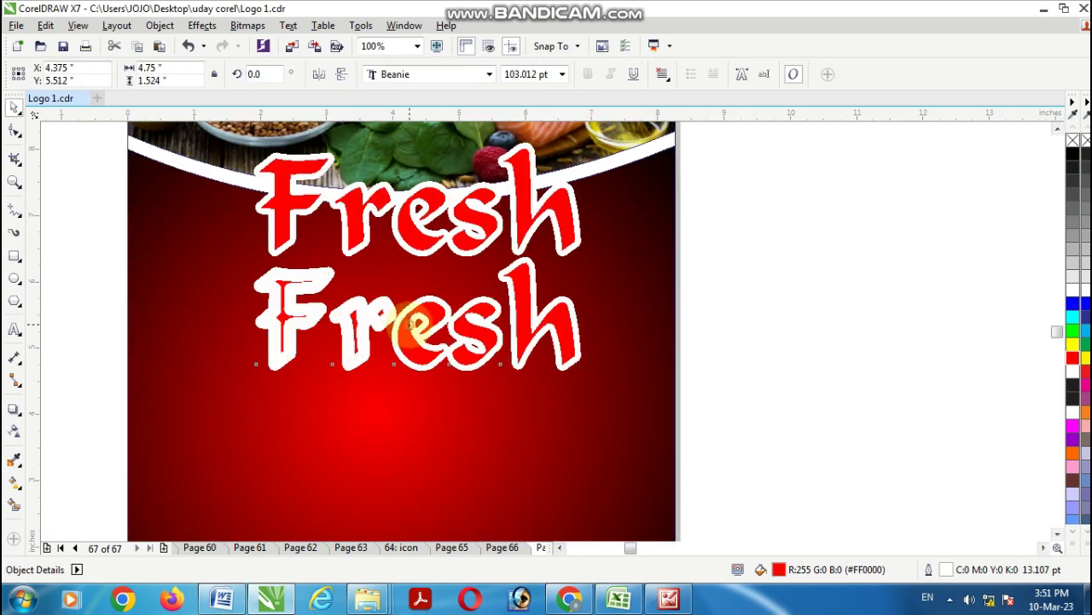
double_click(393, 325)
drag(261, 307, 598, 359)
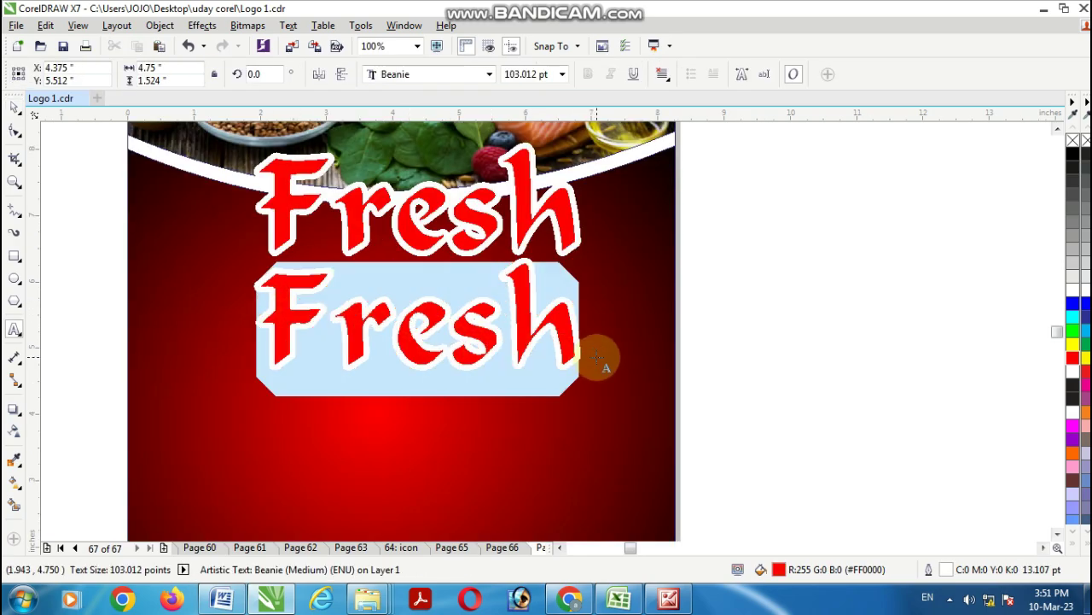
text(B)
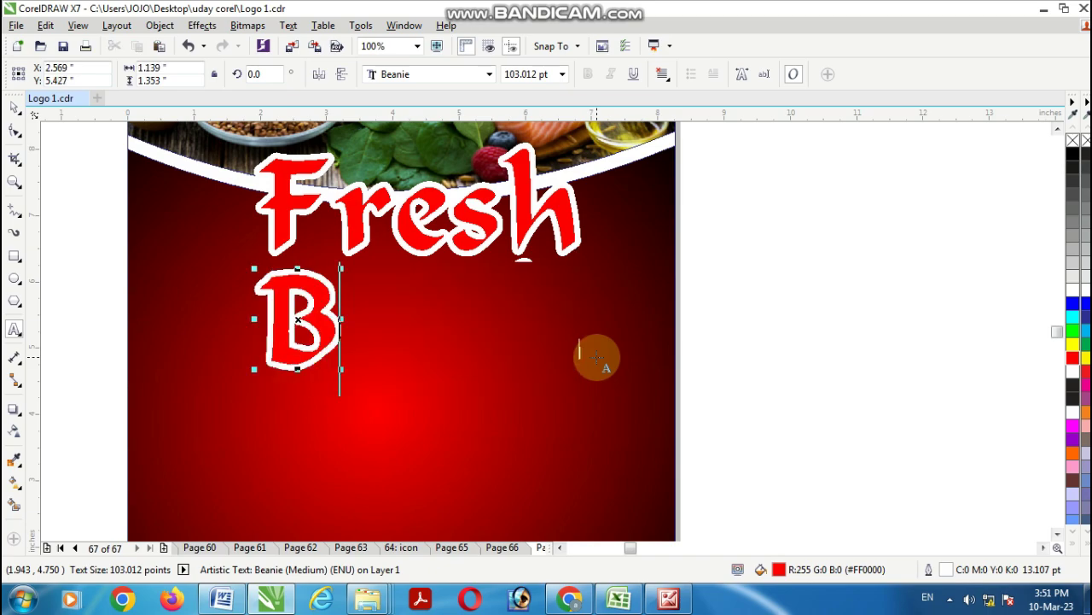
key(BackSpace)
text(HE)
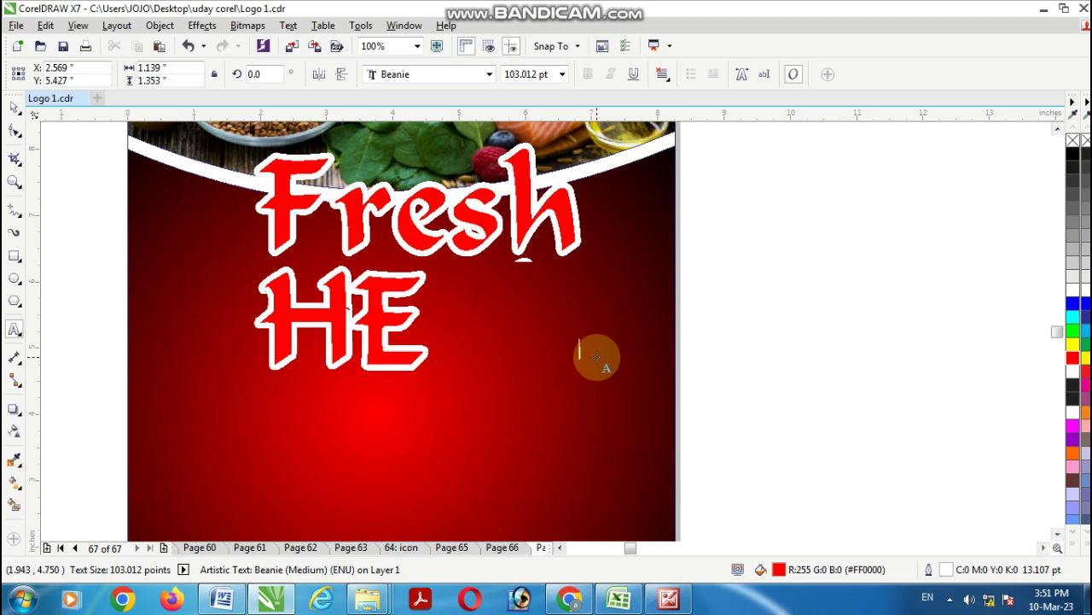
key(BackSpace)
text(ea)
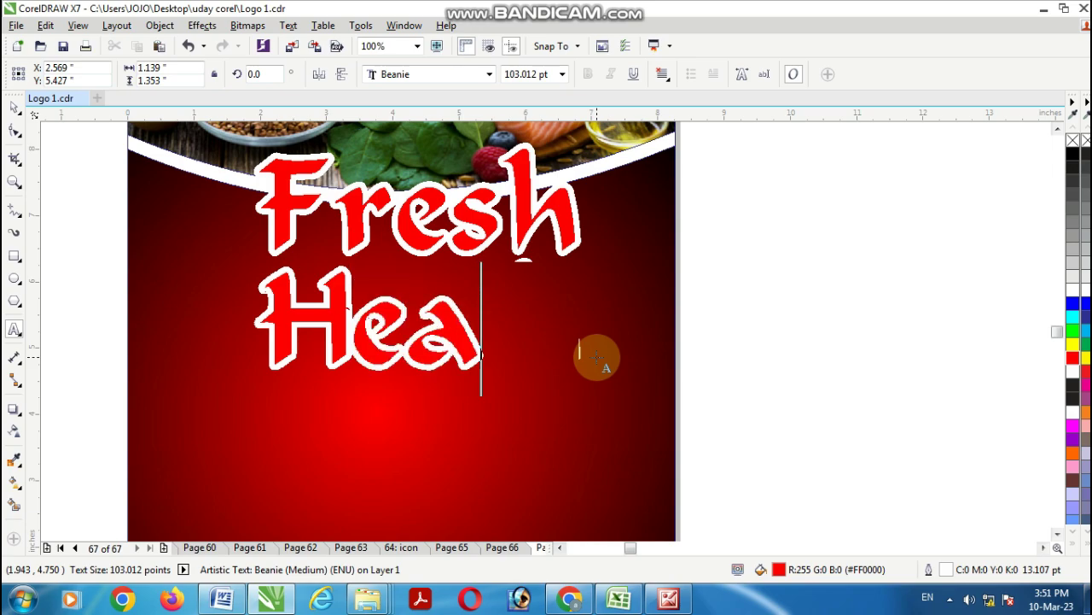
text(lthy)
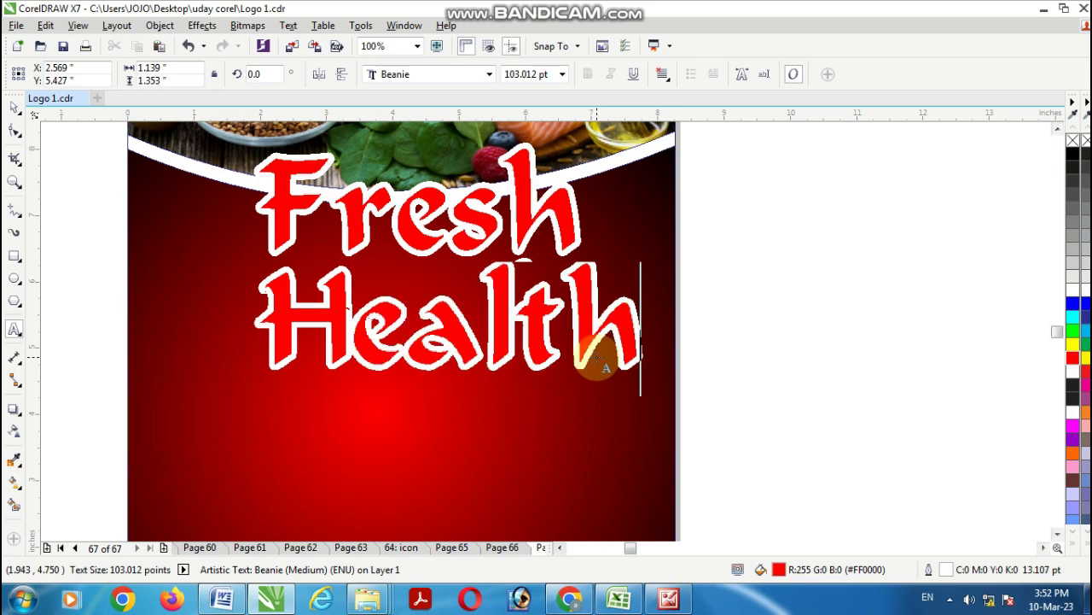
- Rewrite the lower text line as "healthy food" in all lowercase letters
key(BackSpace)
key(BackSpace)
key(BackSpace)
key(BackSpace)
key(BackSpace)
key(BackSpace)
key(BackSpace)
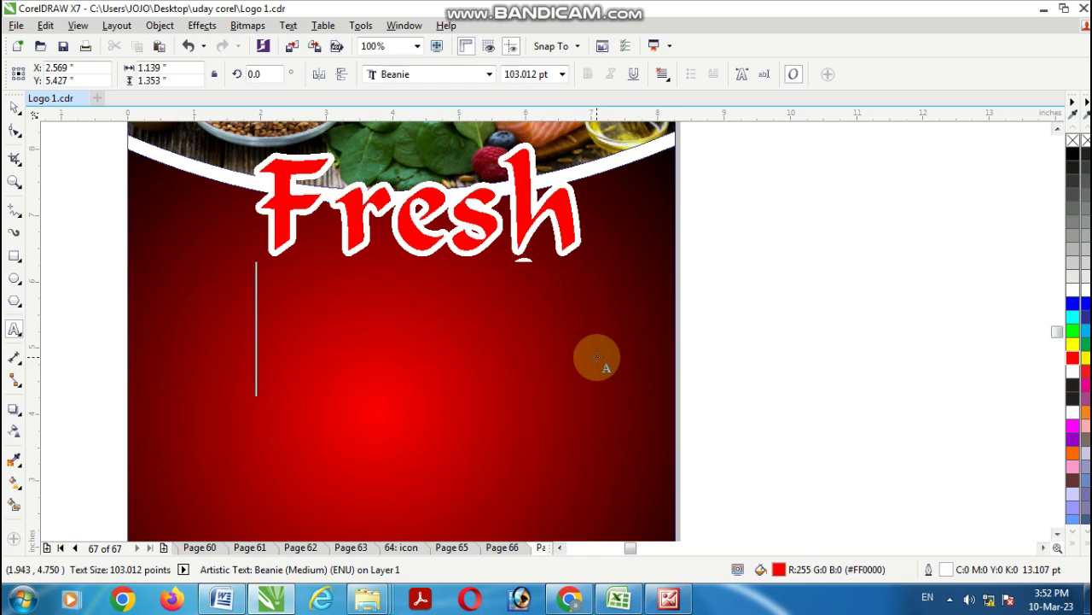
text(hea)
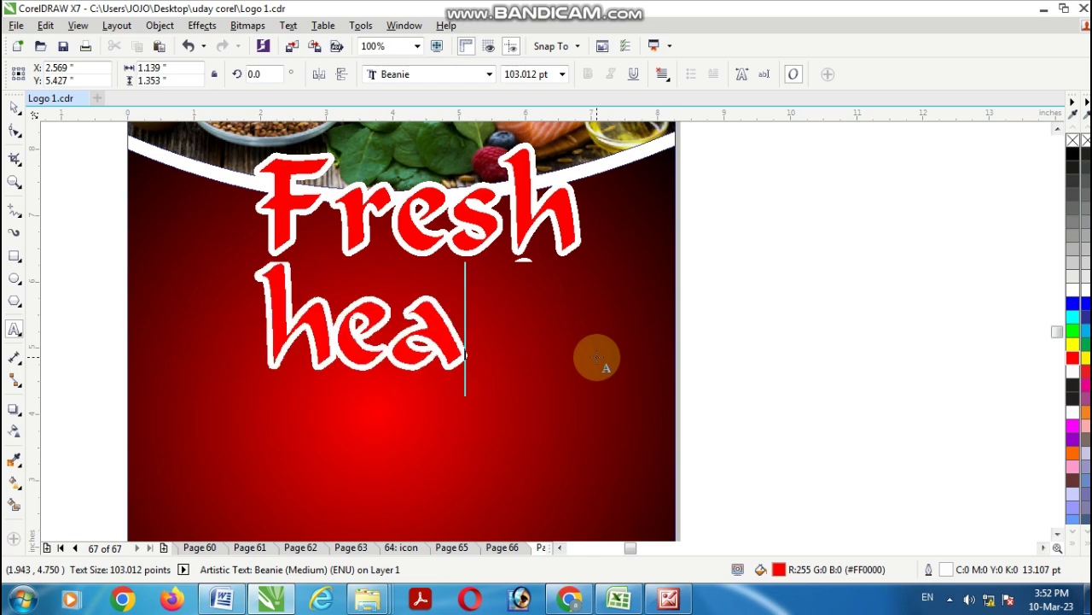
text(lthy)
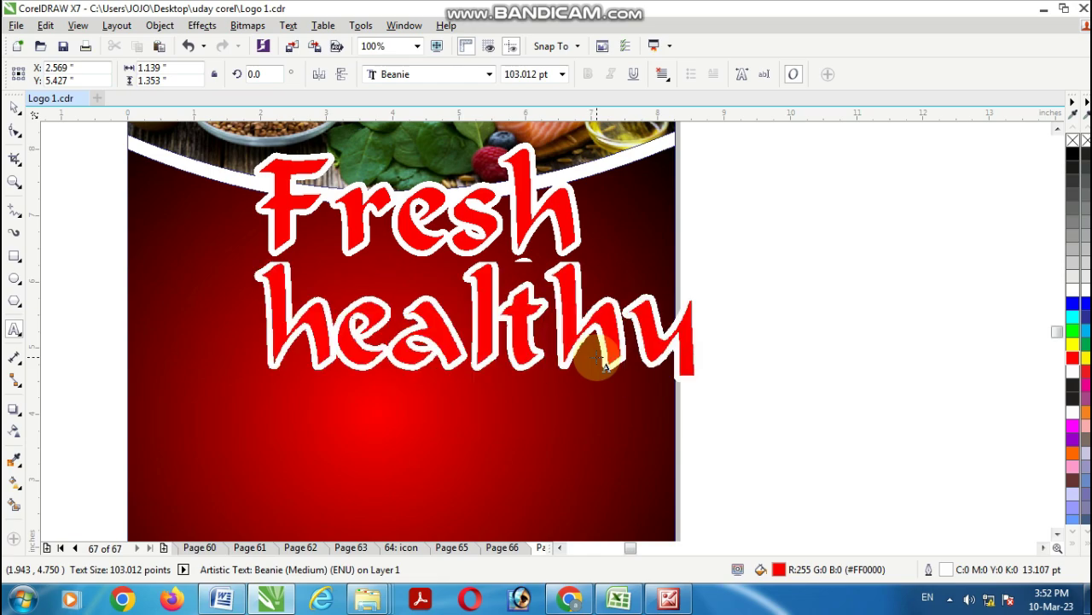
text( fo)
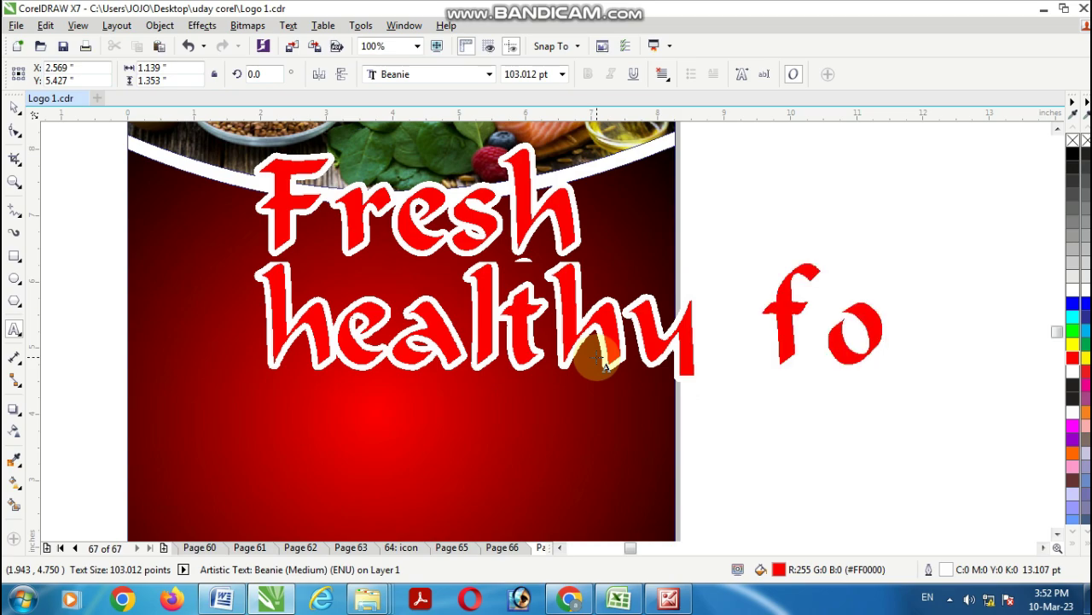
text(odd)
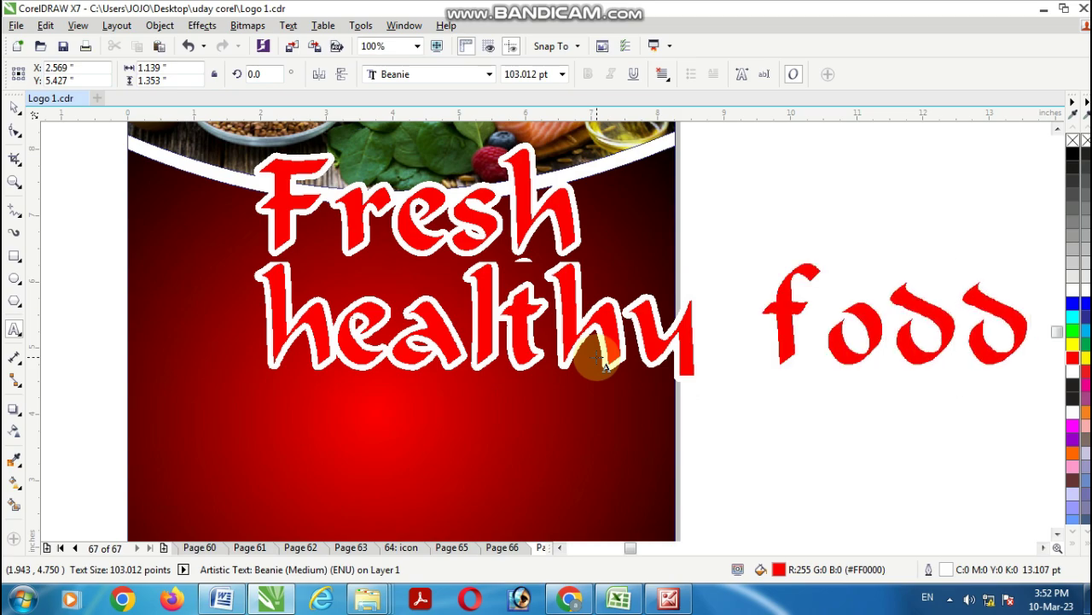
key(BackSpace)
key(BackSpace)
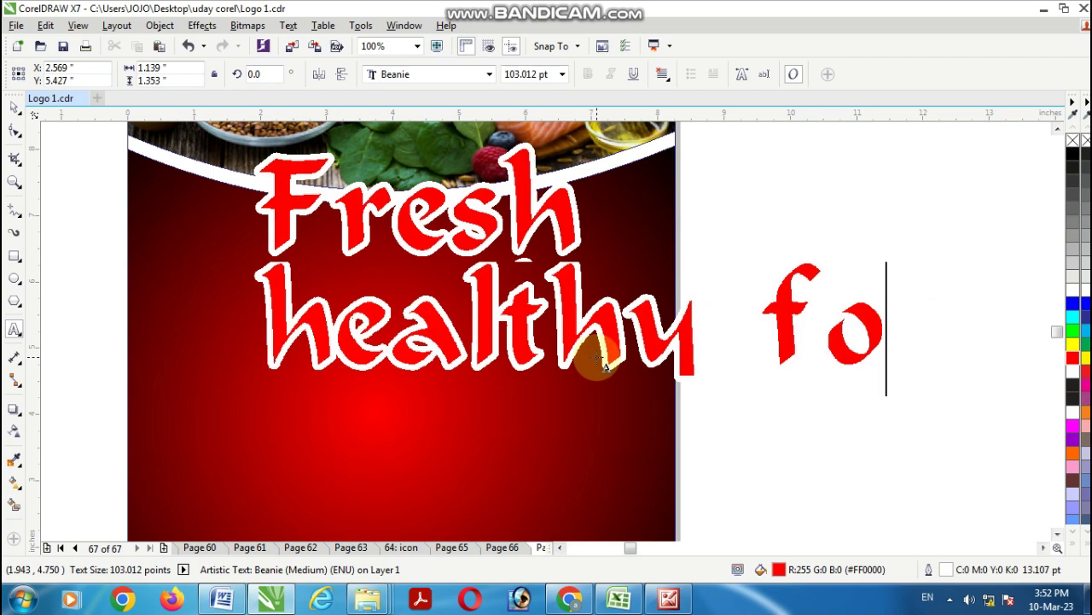
text(d)
key(BackSpace)
text(od)
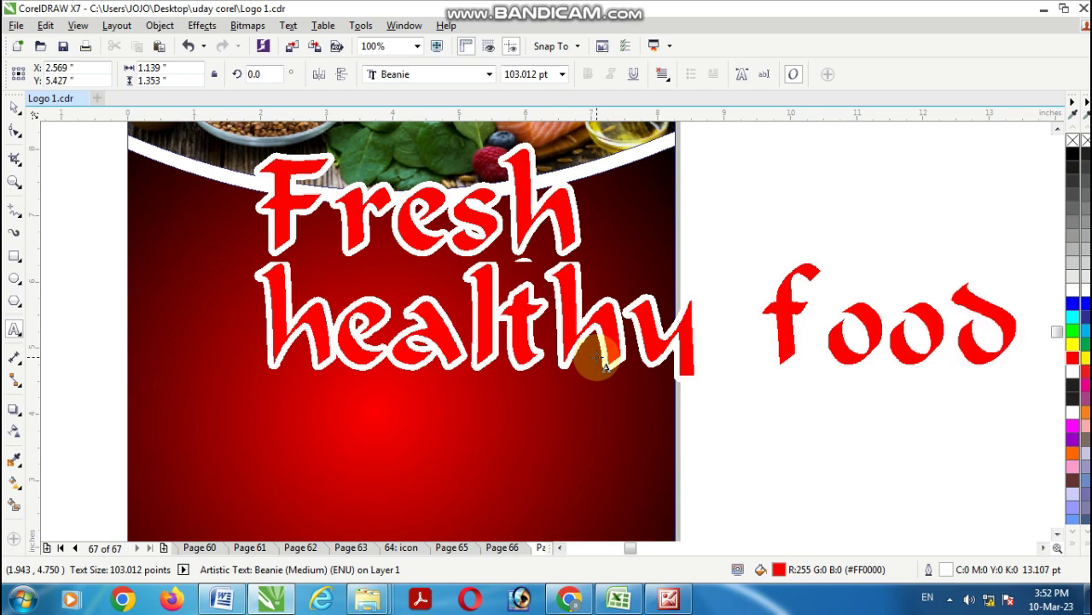
- Set the "healthy food" text in Arial and move it about 1 inch left beneath Fresh
click(13, 107)
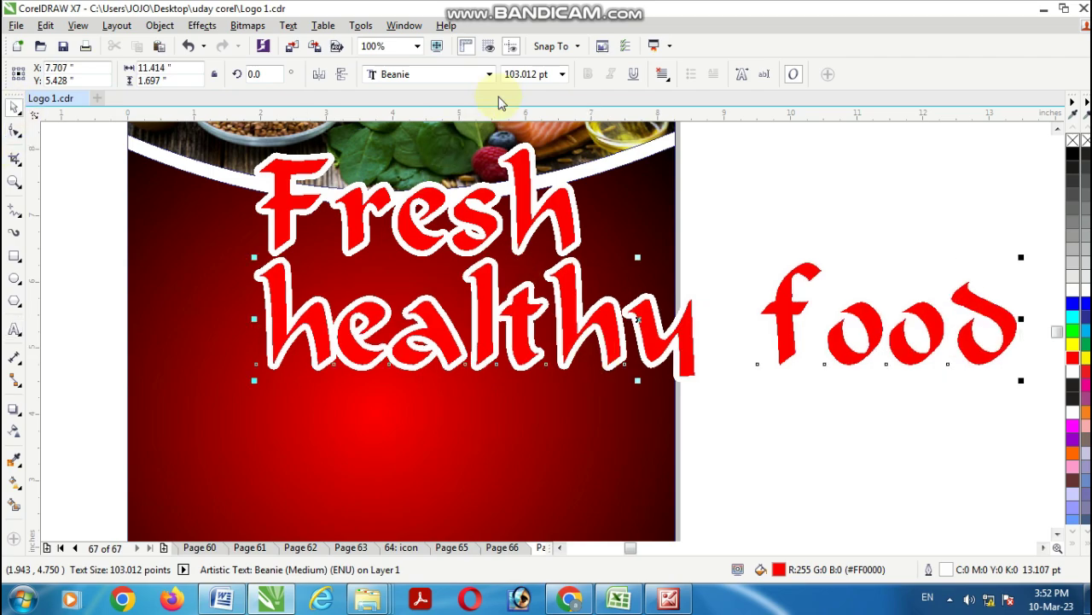
click(490, 75)
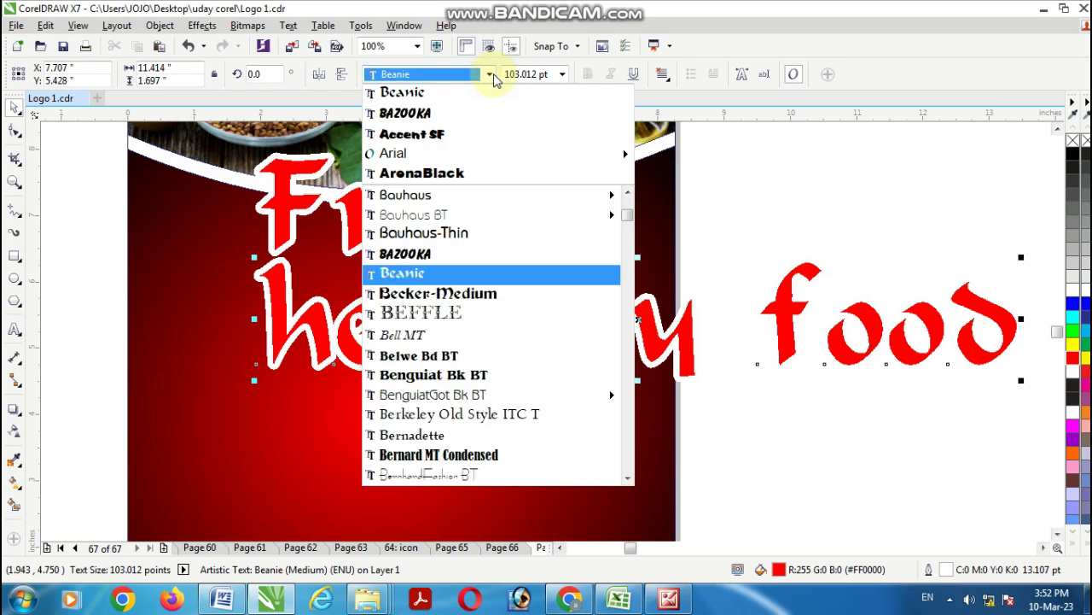
mouse_move(428, 161)
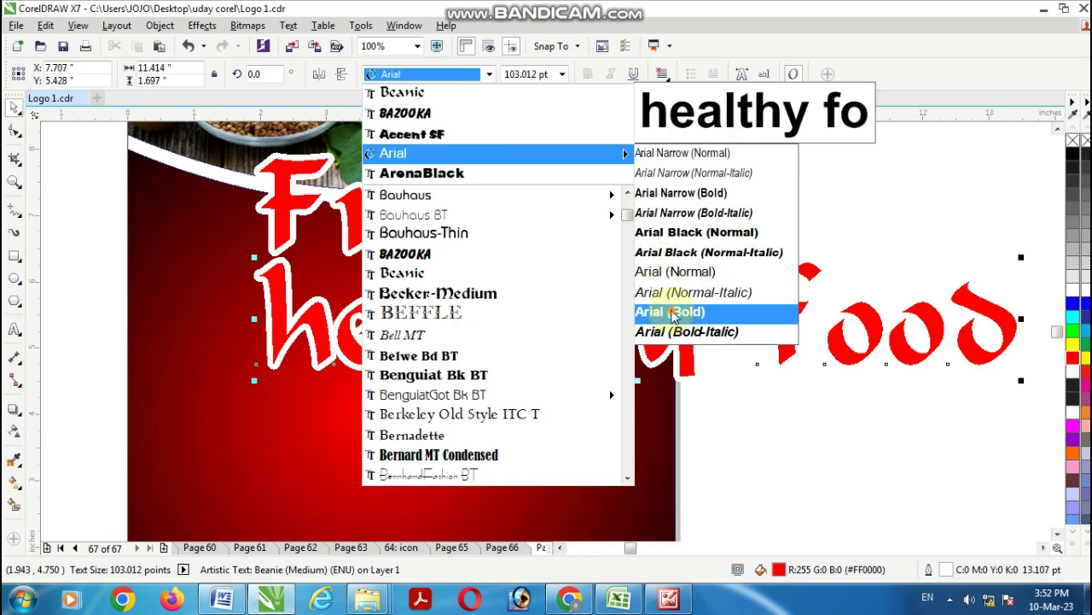
click(664, 311)
drag(628, 346, 553, 333)
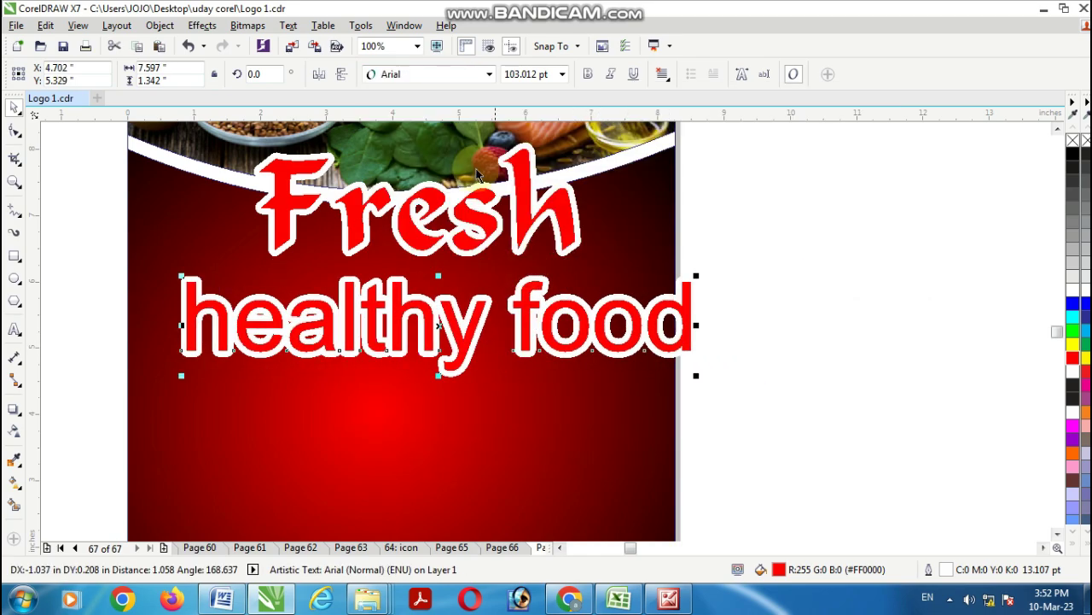
- Convert the "healthy food" text to UPPERCASE and scale it to about 67 pt, centred beneath Fresh within the page width
click(288, 25)
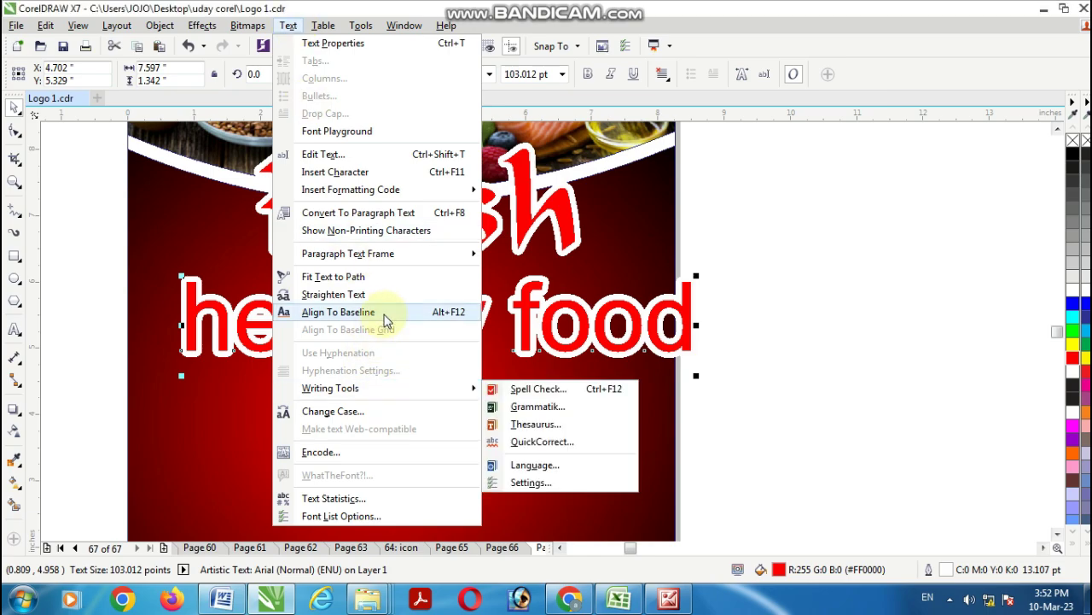
click(371, 417)
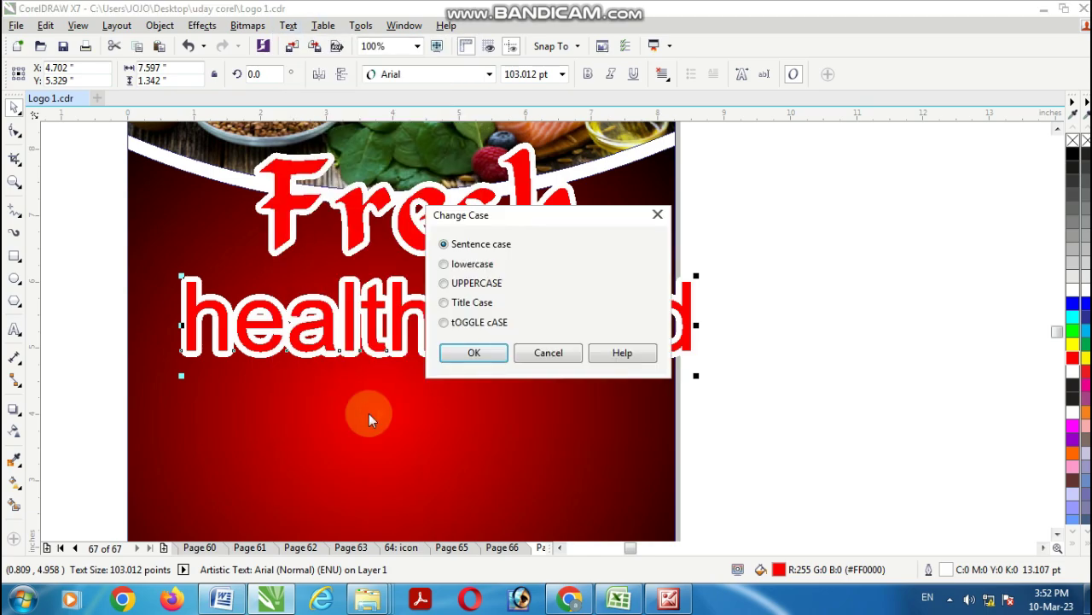
click(444, 284)
click(461, 353)
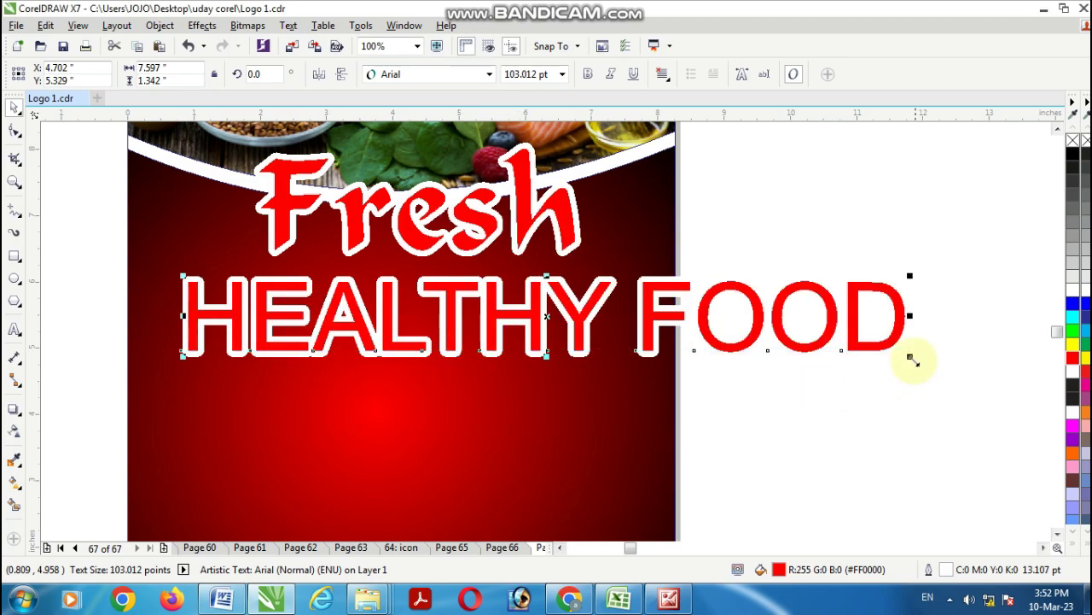
drag(910, 357, 659, 357)
mouse_move(451, 299)
mouse_down()
mouse_move(433, 300)
mouse_move(434, 310)
mouse_move(431, 295)
mouse_up()
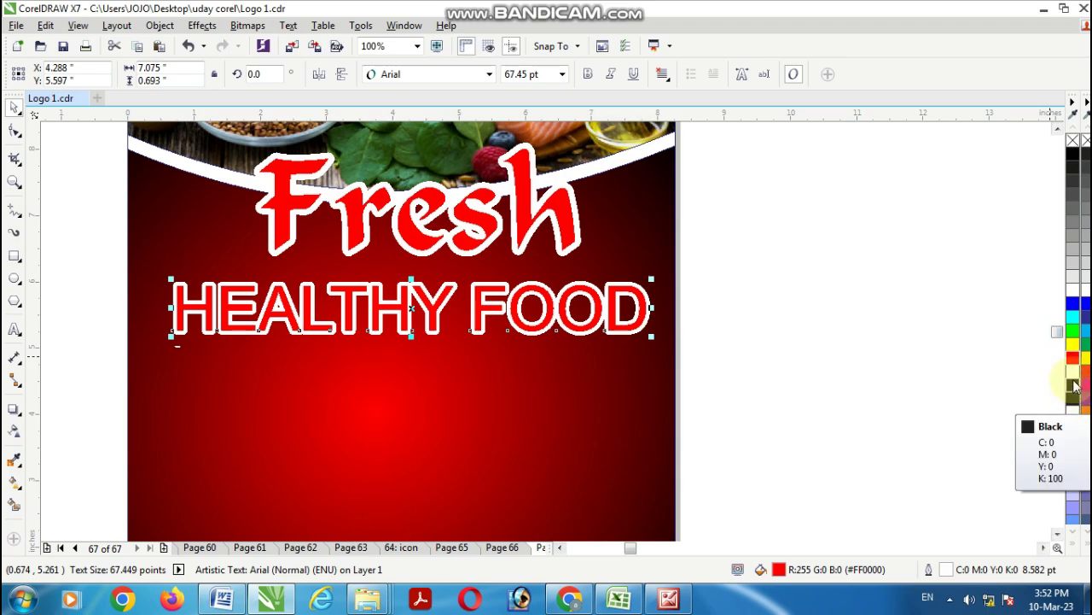
- Fill HEALTHY FOOD with CMYK black (K 100) and the Fresh text with CMYK red (M 100, Y 100)
click(1086, 159)
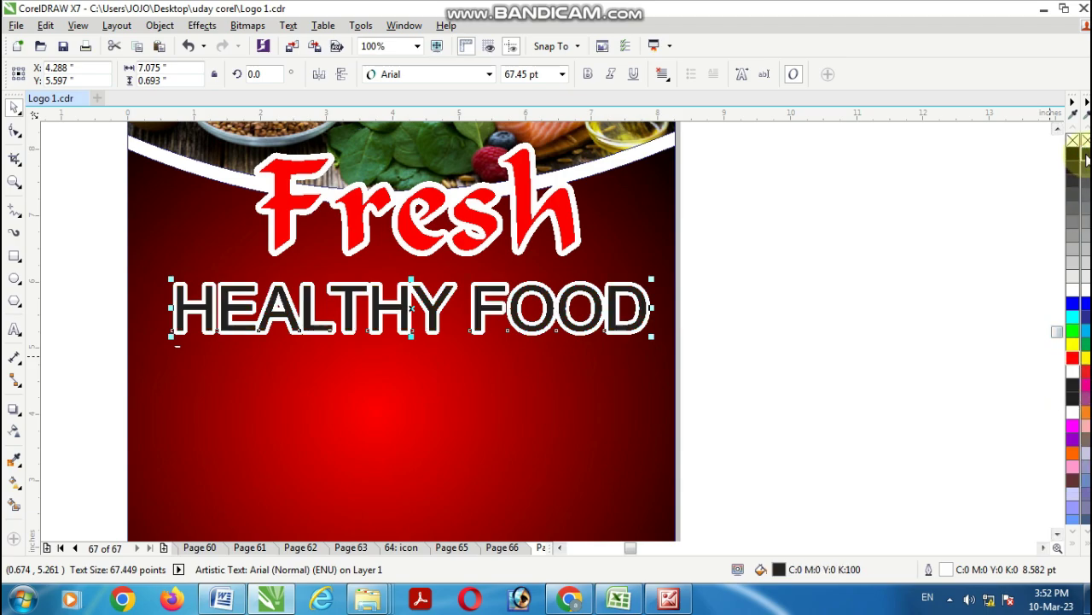
click(544, 219)
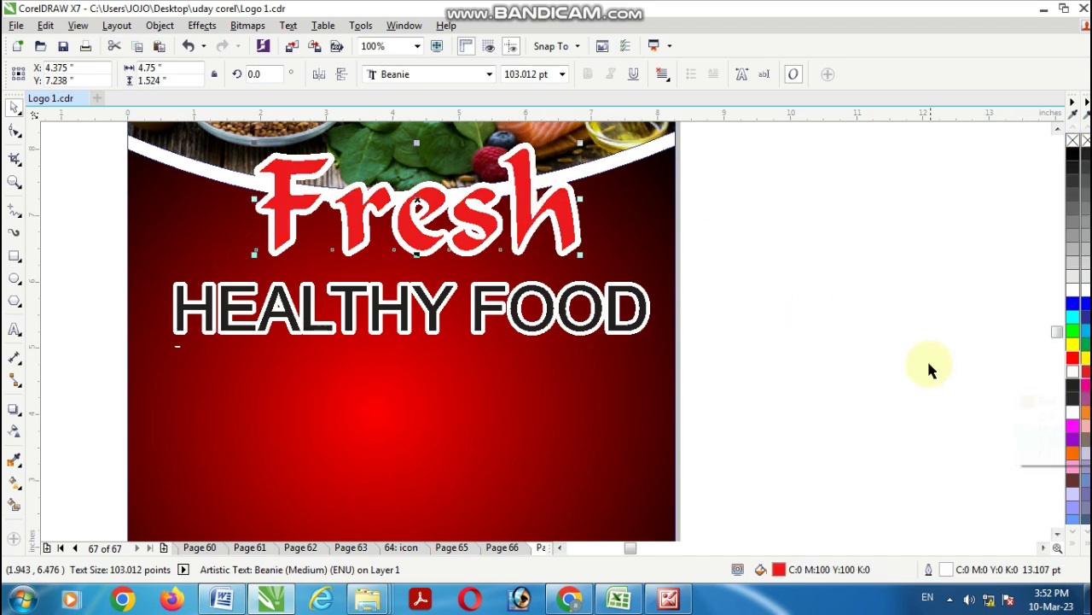
click(782, 363)
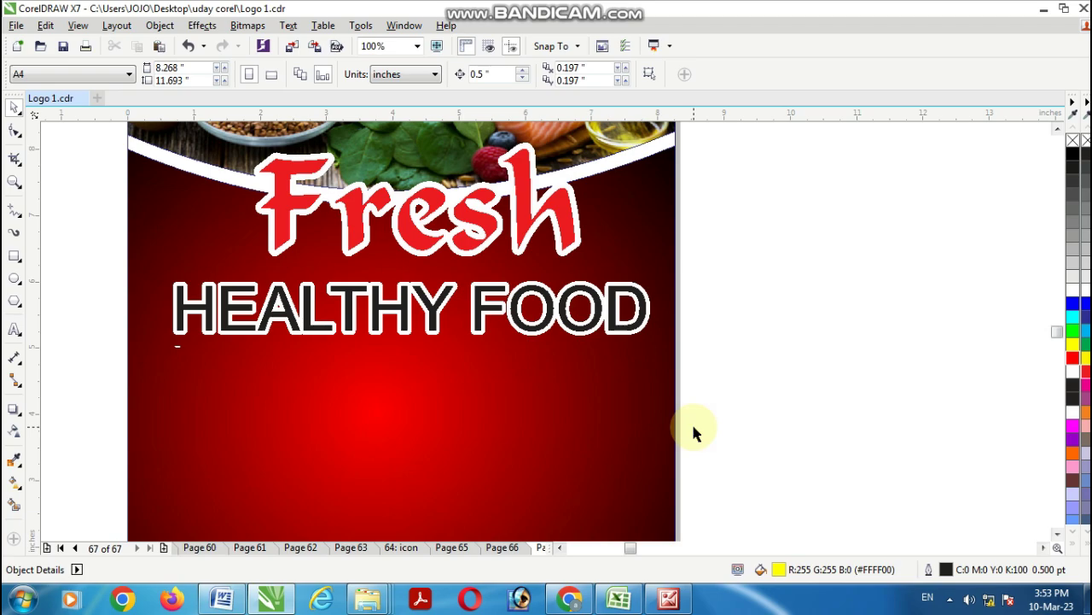
- Make the HEALTHY FOOD text bold and widen its letter spacing until the text is about 7.56 inches wide
click(421, 309)
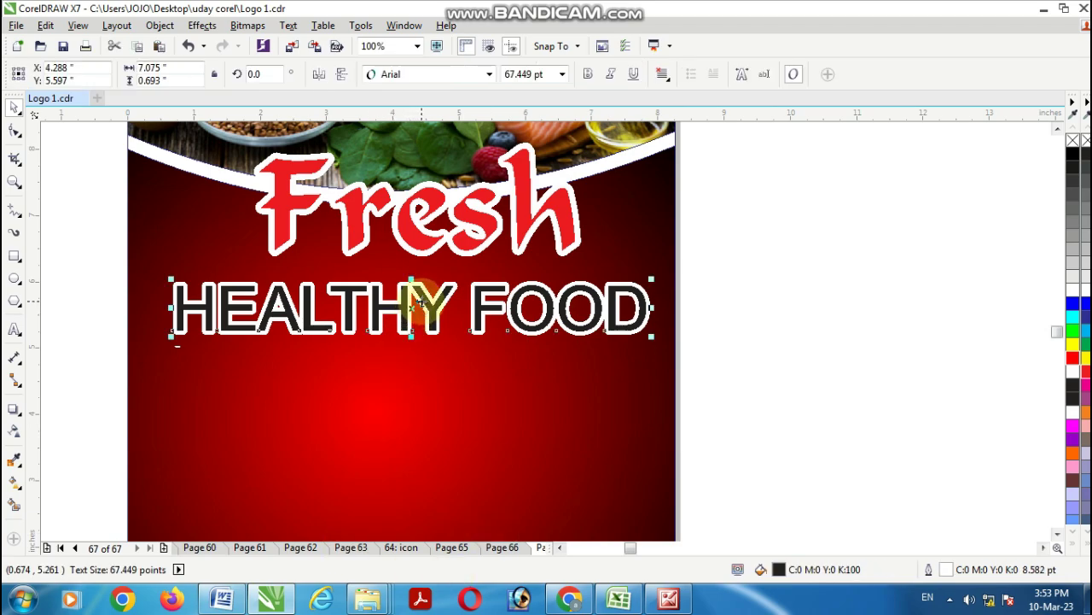
click(589, 75)
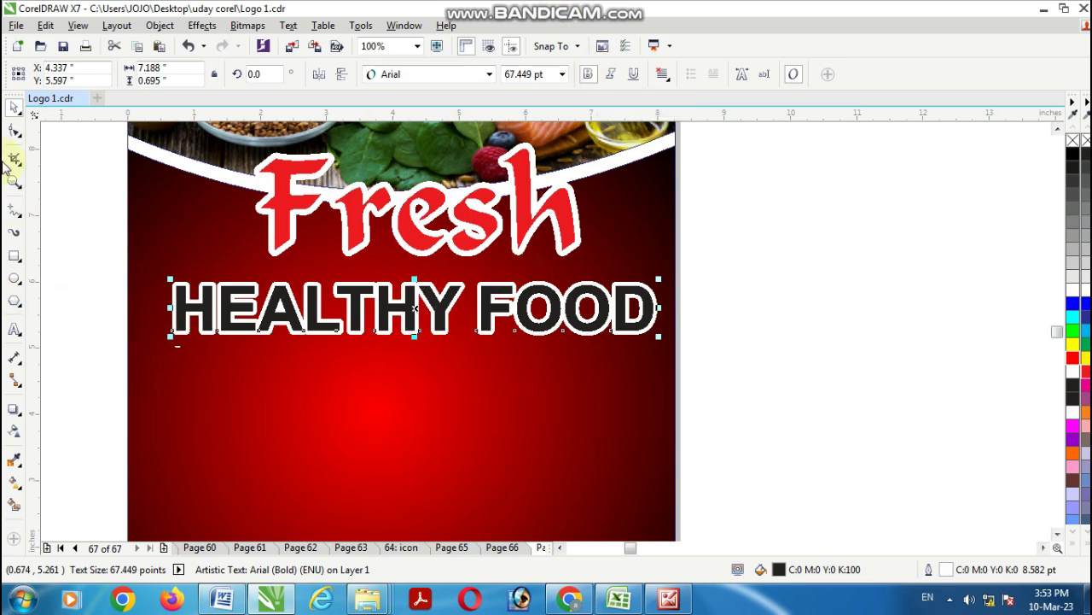
click(15, 131)
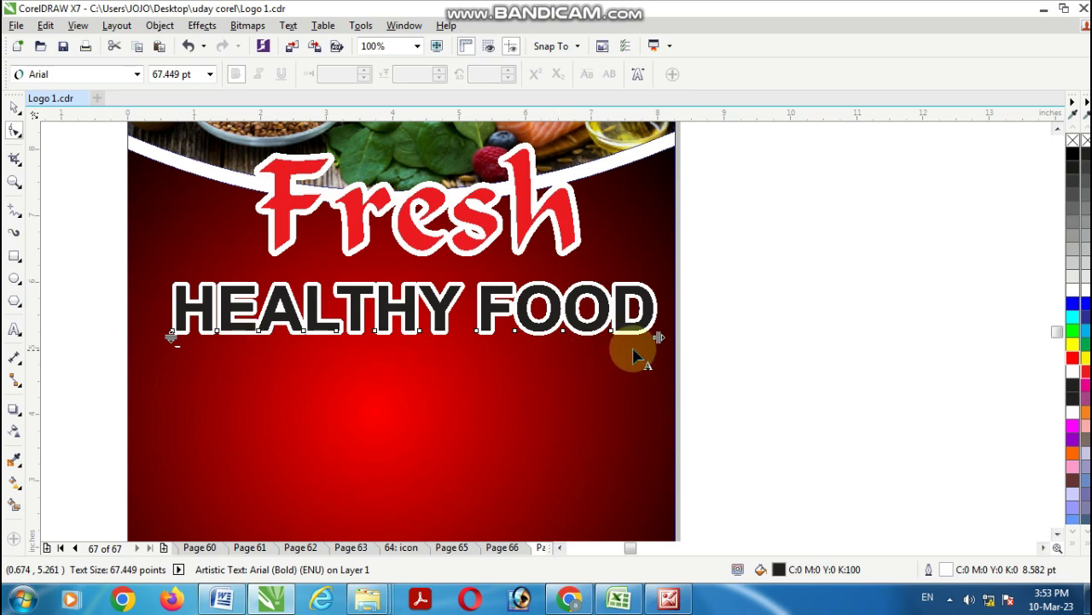
drag(659, 337, 683, 337)
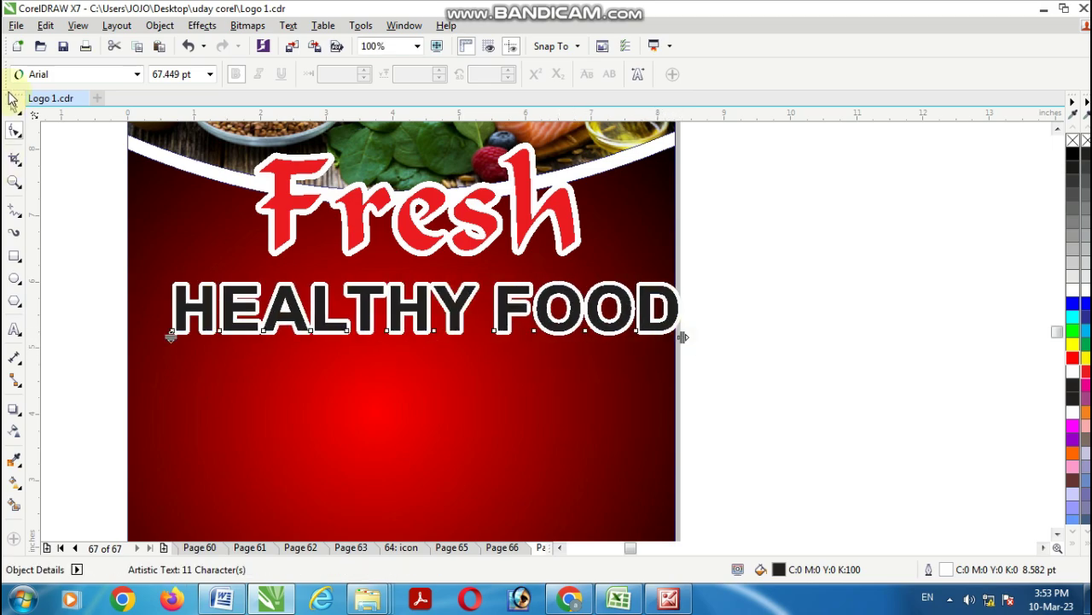
click(17, 111)
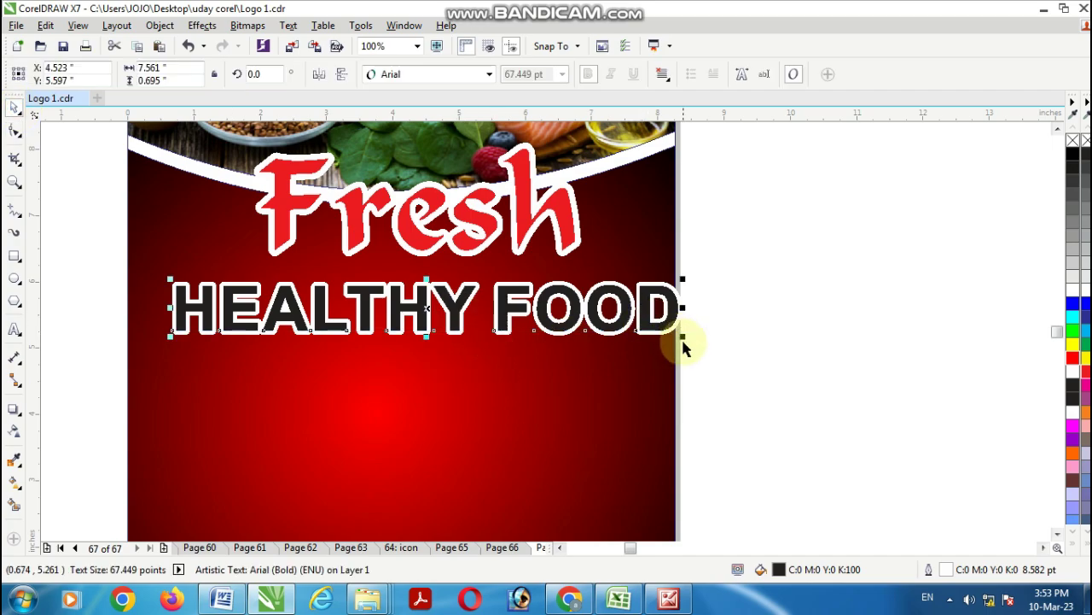
- Scale HEALTHY FOOD down to about 64.7 pt and shift it slightly left within the page width
mouse_move(682, 338)
mouse_down()
mouse_move(688, 328)
mouse_move(640, 332)
mouse_up()
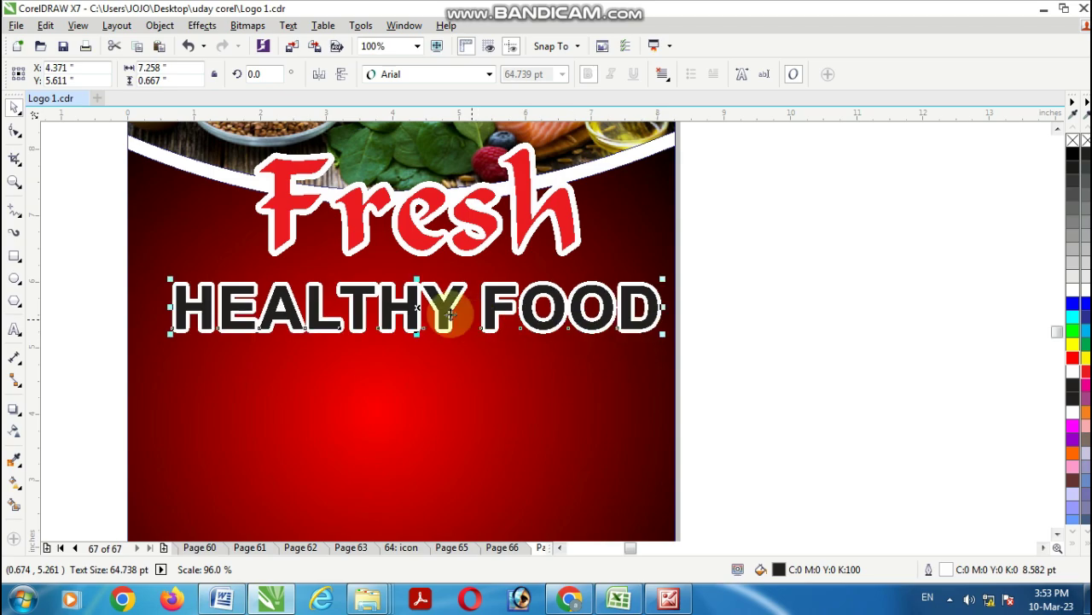
drag(446, 313, 439, 313)
click(760, 388)
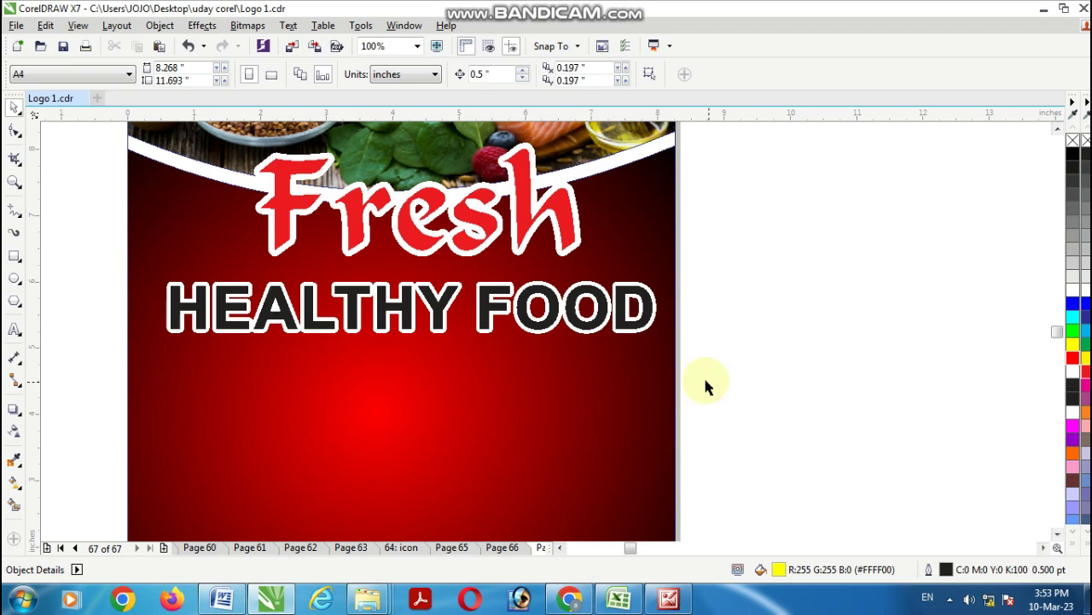
- Copy the Lorem Ipsum paragraph from the icon page (page 64) to page 67 and place it beneath HEALTHY FOOD
click(382, 547)
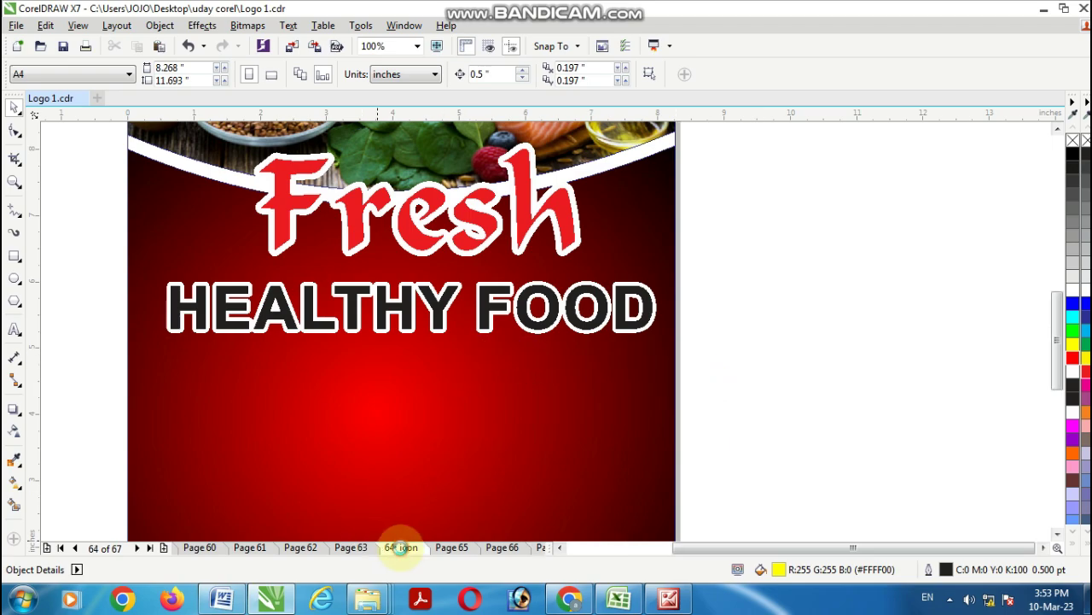
click(302, 225)
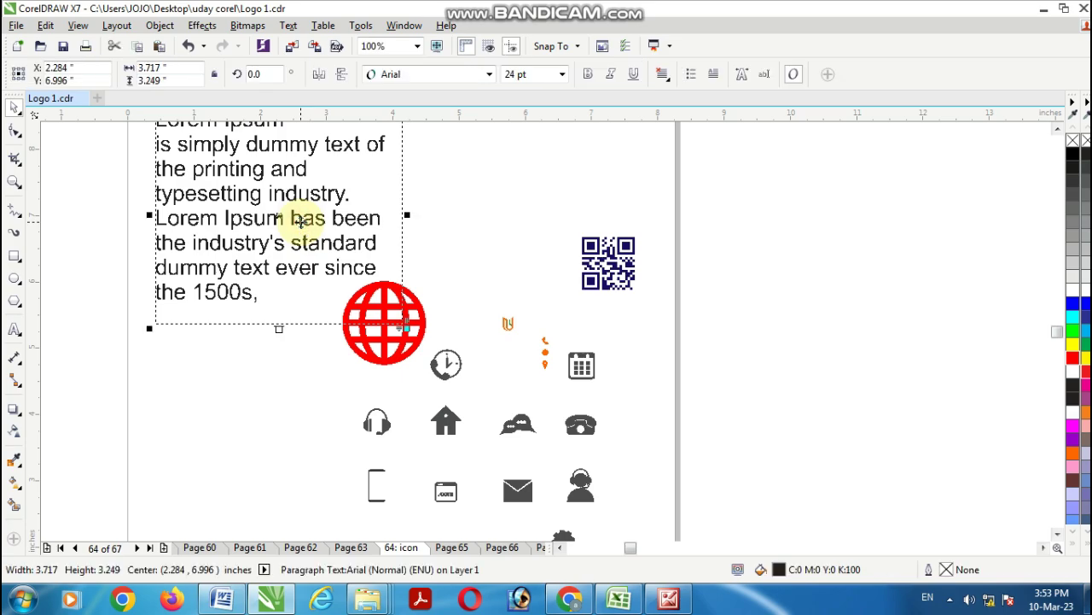
click(541, 550)
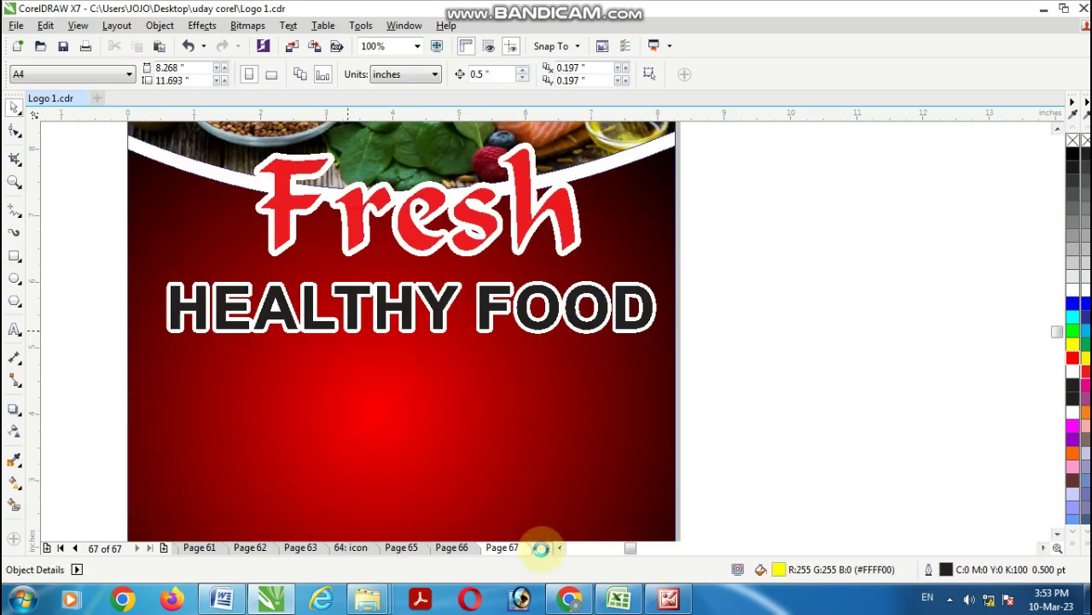
key(ctrl+v)
mouse_move(315, 192)
mouse_down()
mouse_move(407, 480)
mouse_move(407, 447)
mouse_move(366, 446)
mouse_move(355, 433)
mouse_up()
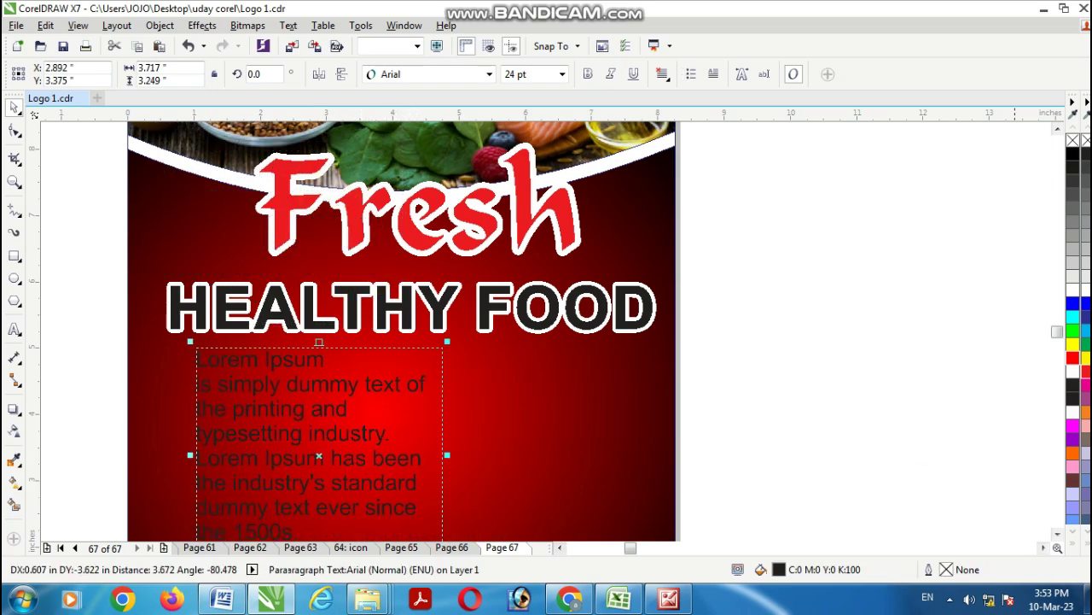
- Fill the Lorem Ipsum paragraph with yellow (Y 100) and widen its text frame to about 7.85 inches
click(1073, 344)
drag(444, 455, 678, 398)
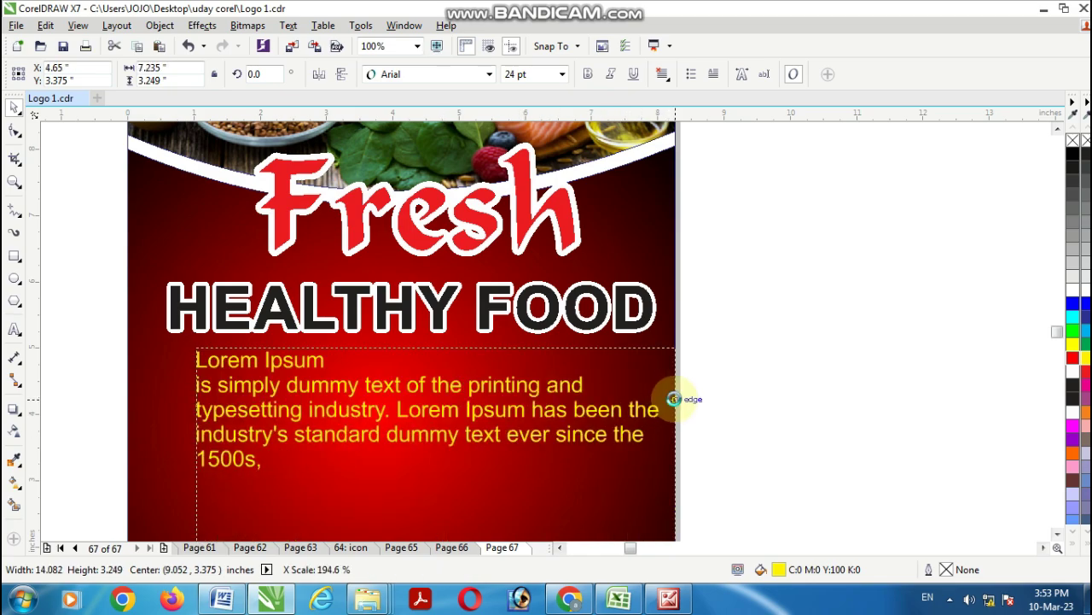
drag(196, 453, 155, 445)
- Centre-align the Lorem Ipsum paragraph and make it bold
scroll(154, 445, down, 1)
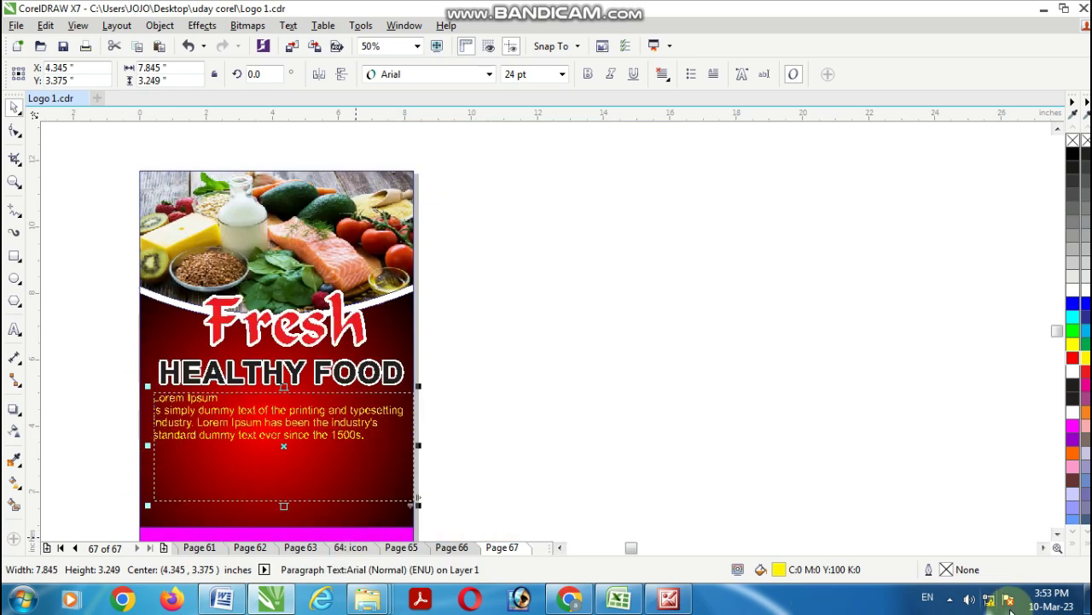
click(560, 547)
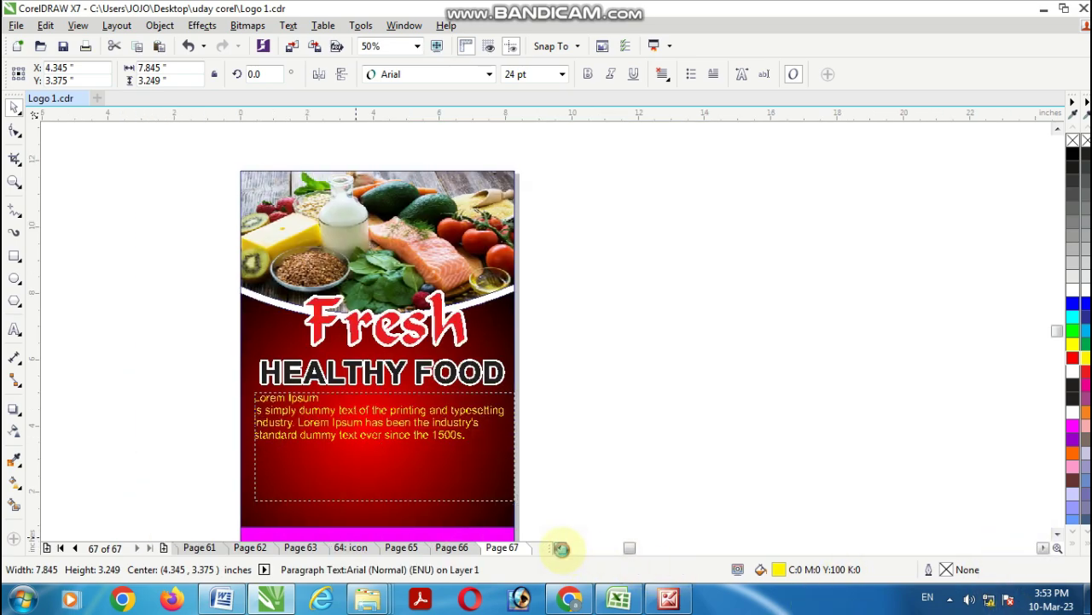
click(560, 548)
key(z)
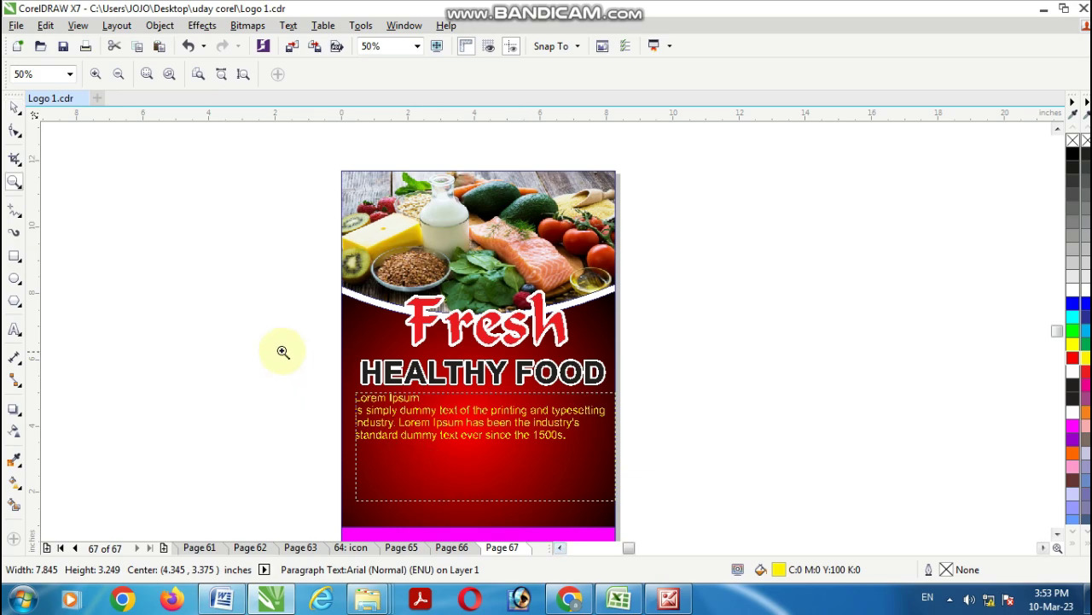
drag(281, 353, 667, 539)
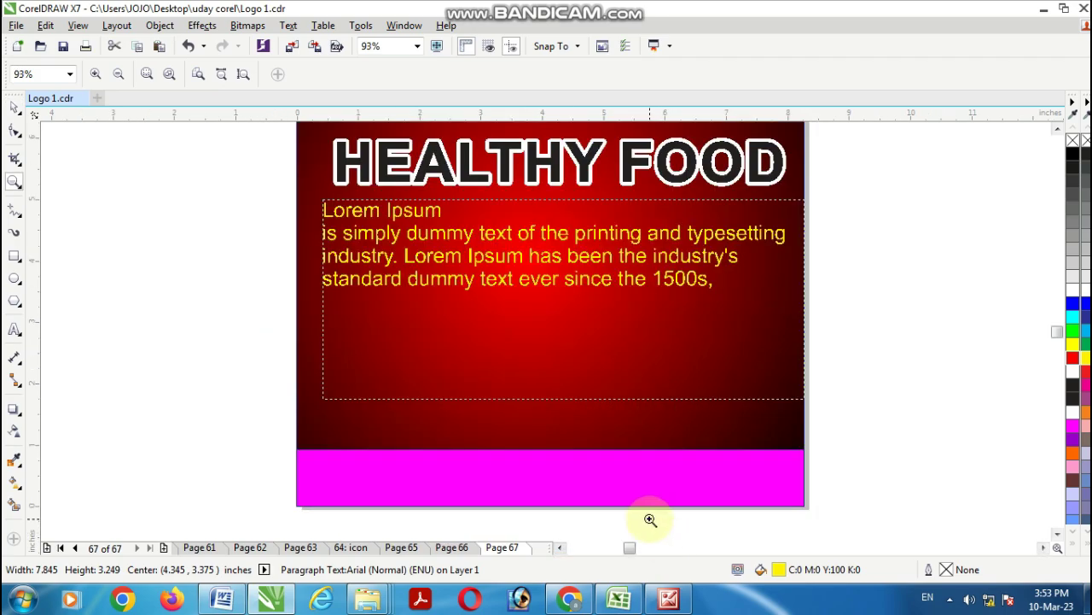
click(14, 106)
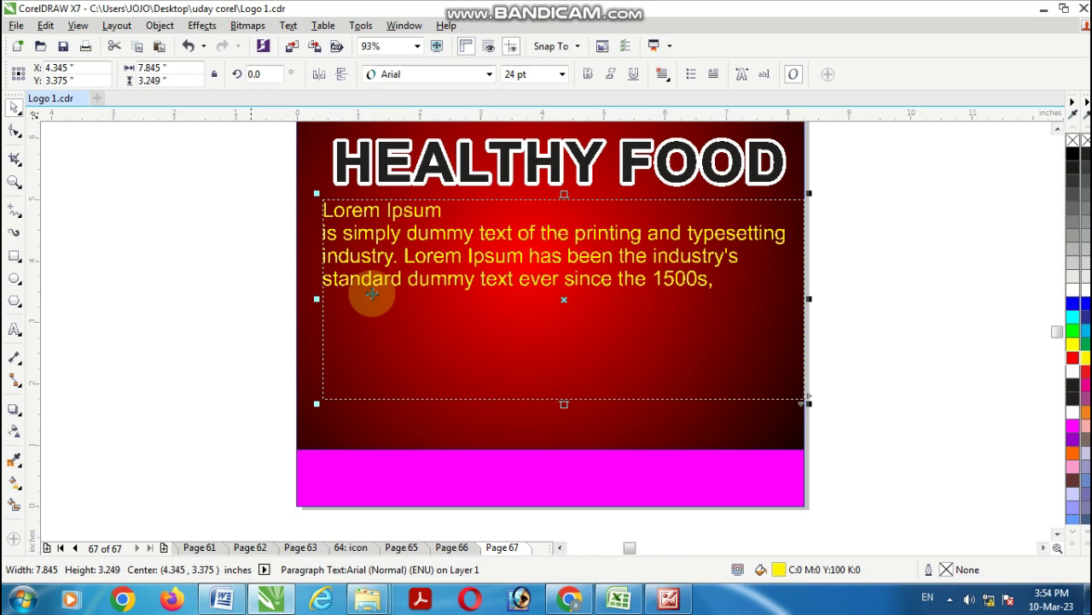
click(504, 238)
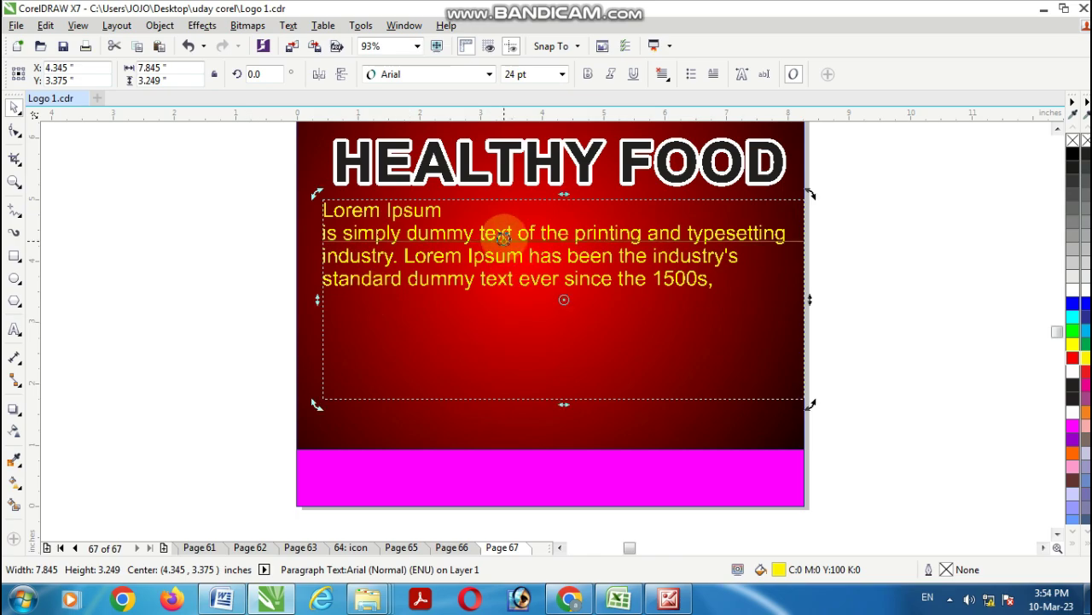
click(663, 77)
click(691, 128)
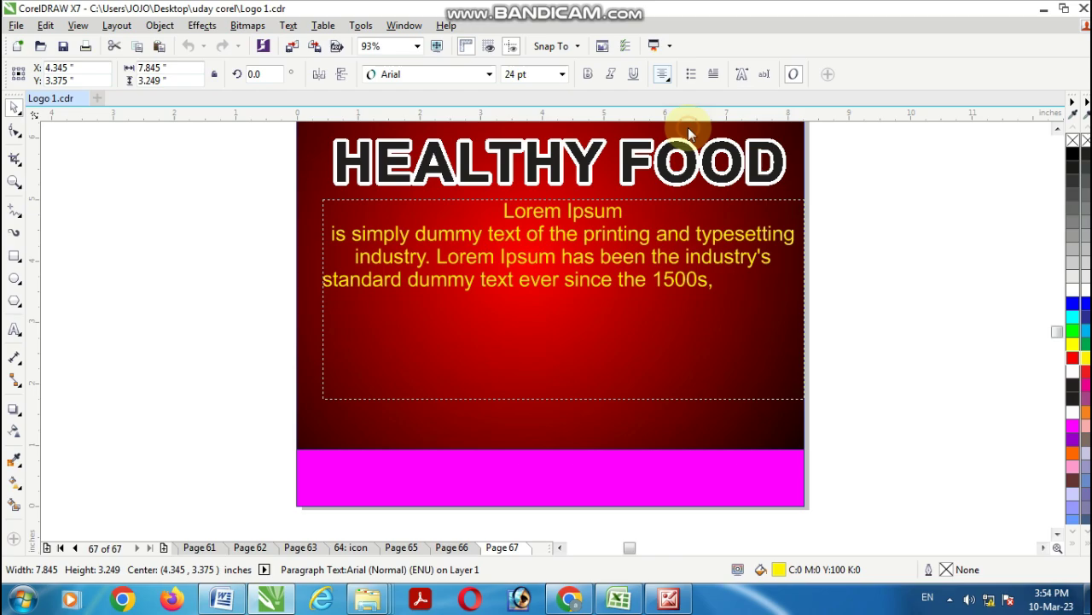
click(588, 74)
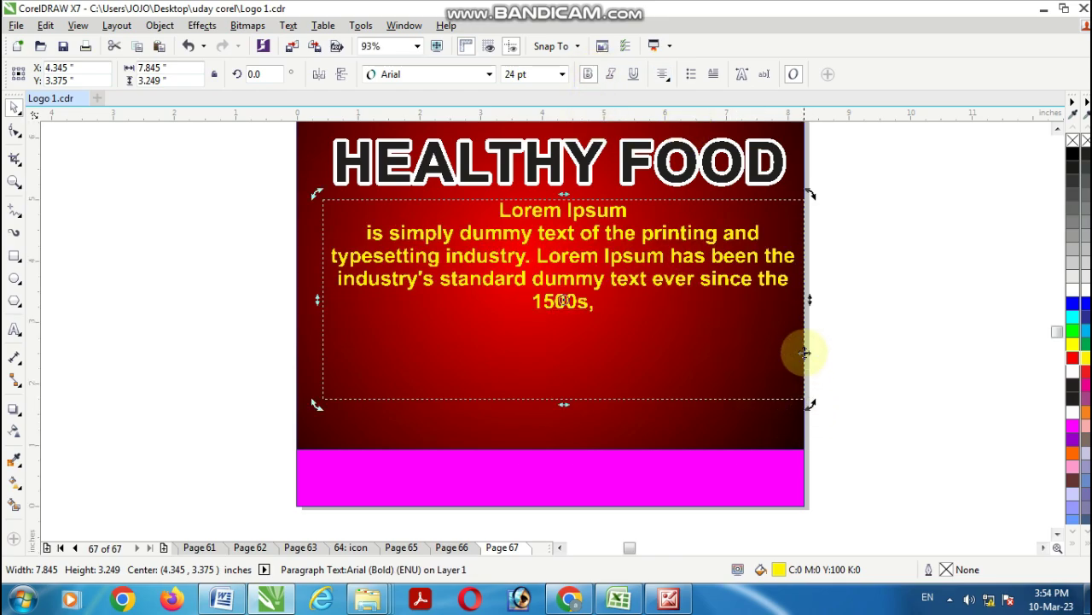
- Extend the paragraph frame to the full 8.268-inch page width and delete the closing words "the 1500s,"
click(322, 300)
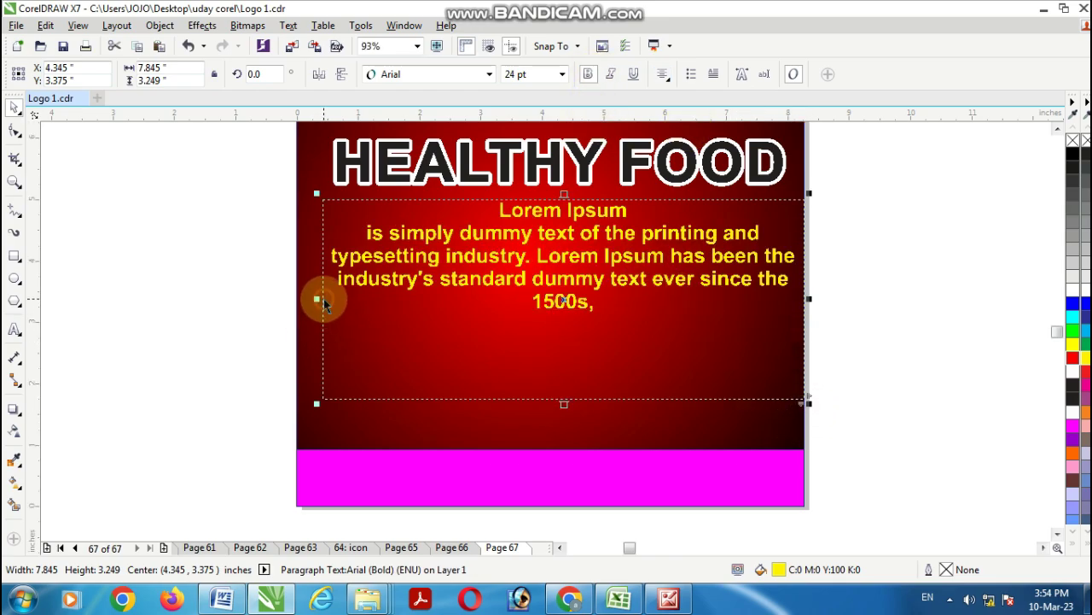
drag(317, 299, 292, 291)
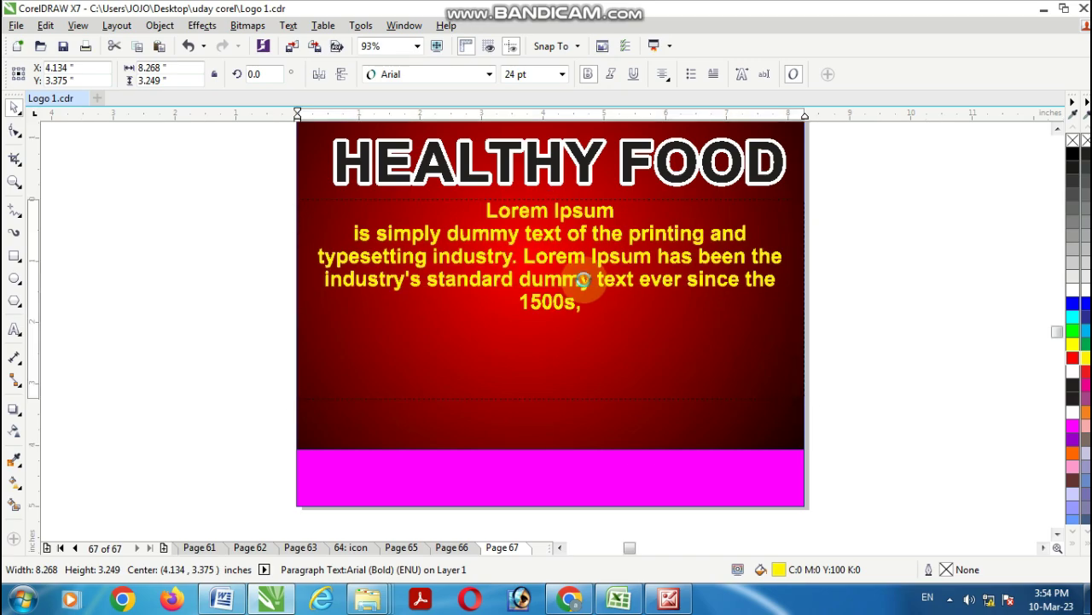
double_click(759, 285)
drag(746, 280, 777, 295)
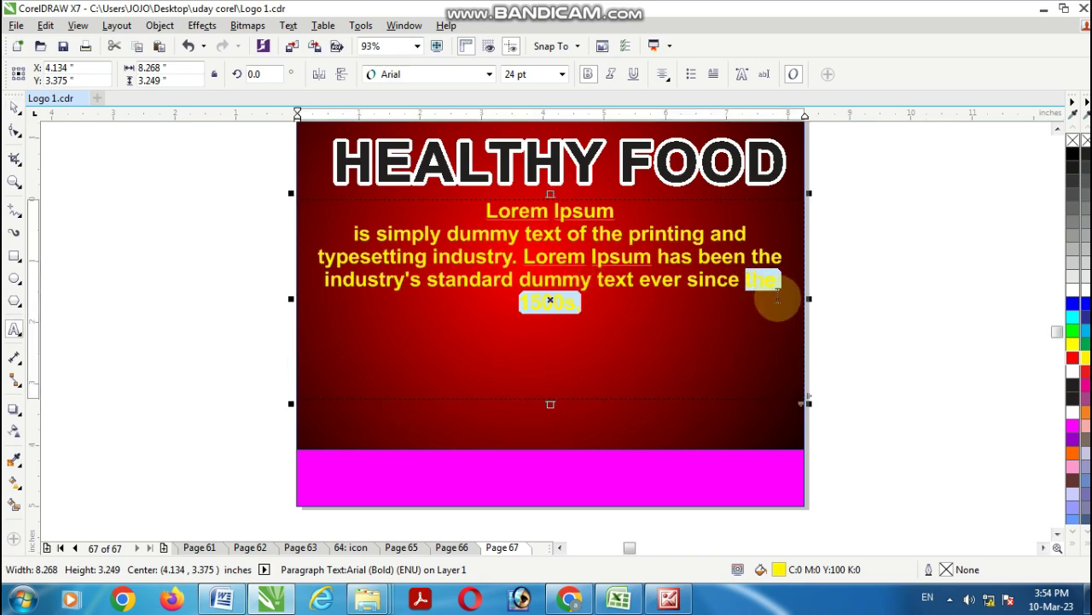
key(Delete)
click(15, 110)
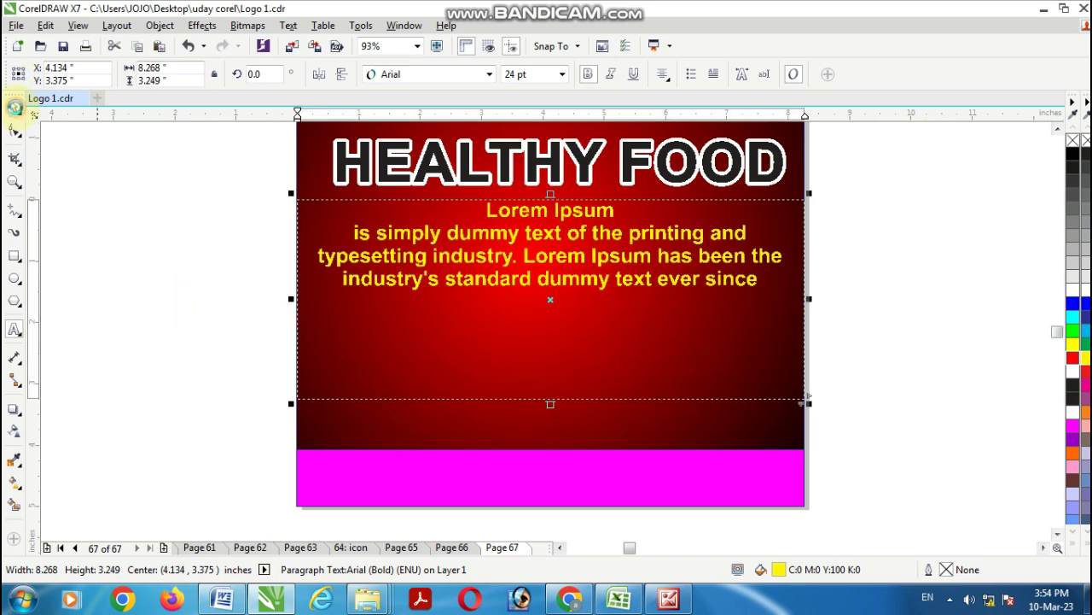
click(924, 301)
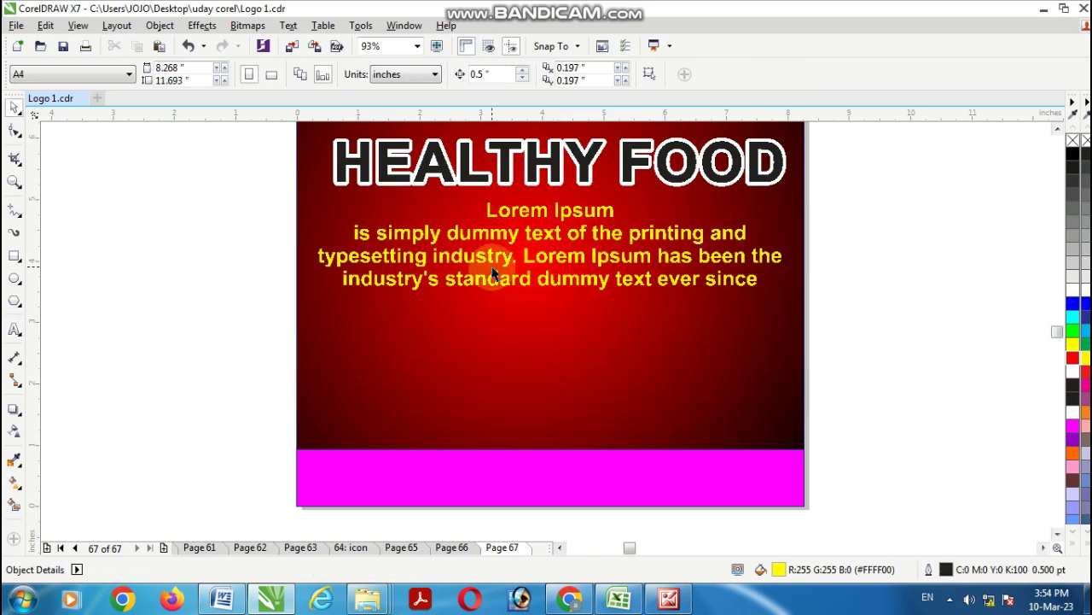
- Duplicate HEALTHY FOOD about 3 inches lower, below the paragraph, with a white fill and no outline
click(533, 167)
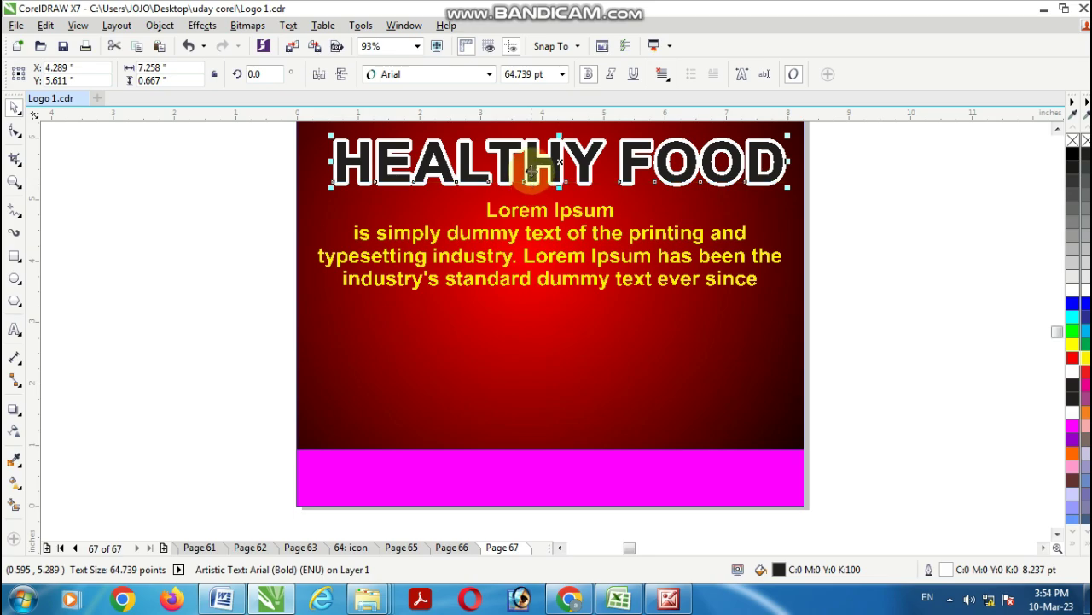
drag(533, 167, 501, 353)
right_click(502, 354)
click(444, 345)
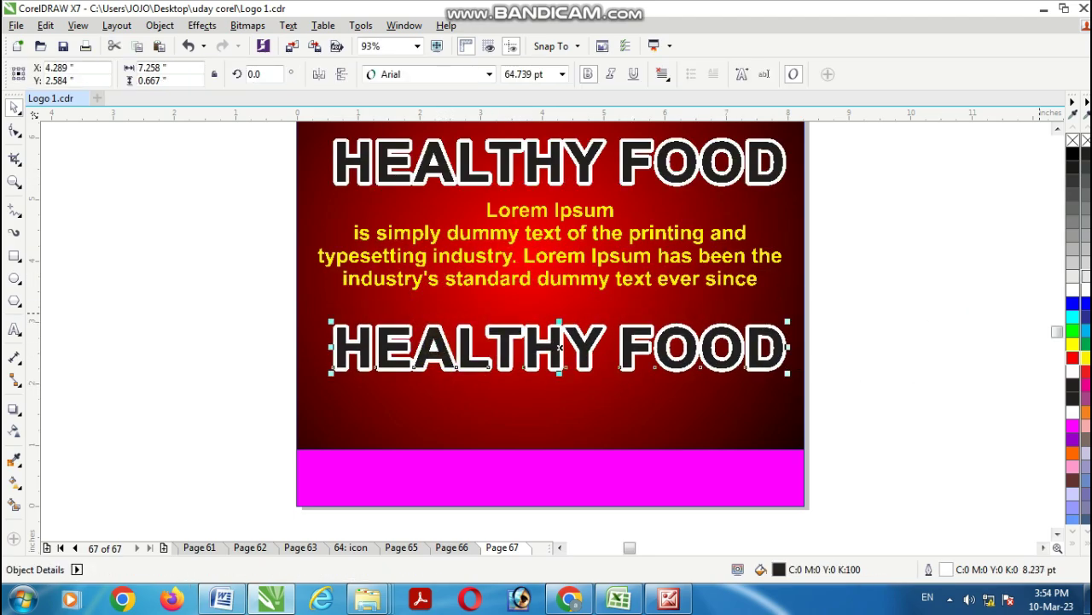
click(1074, 161)
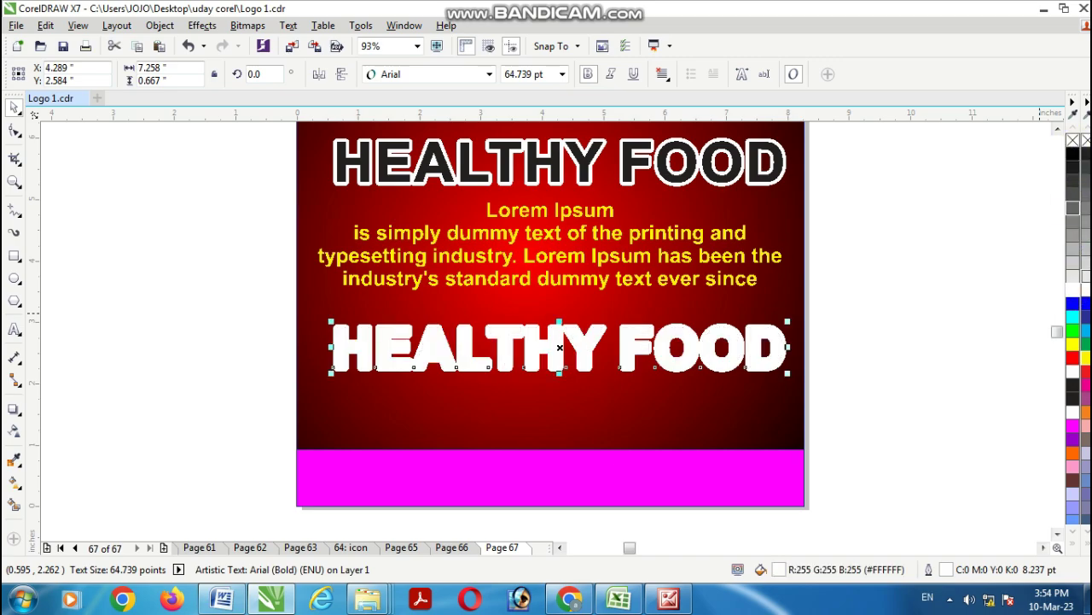
right_click(1073, 140)
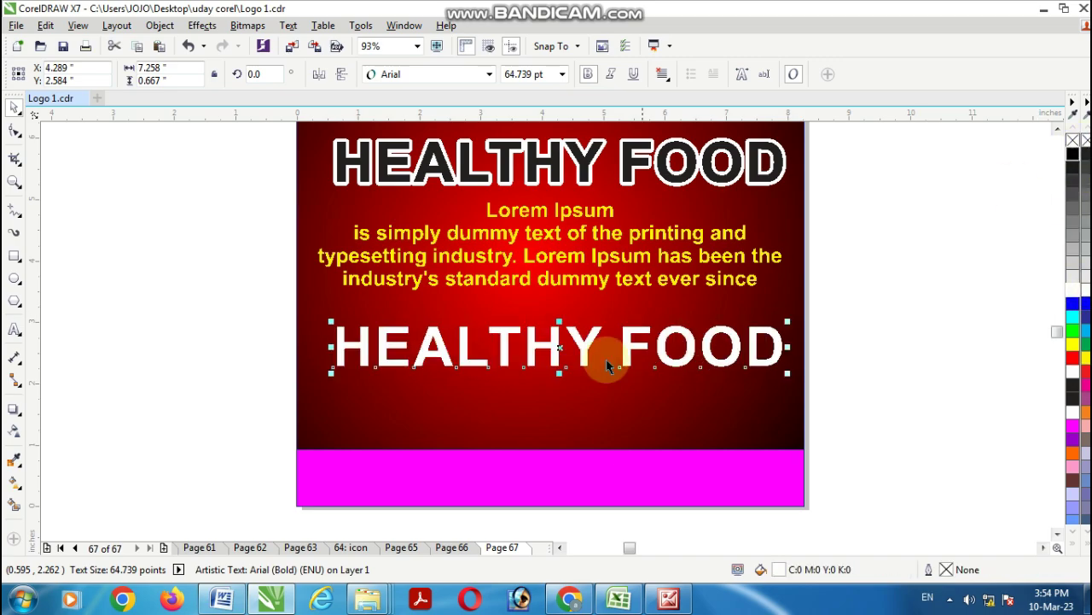
- Replace the white copy's text with PHONE ORDERS and the phone number, and scale it to about 38 pt within the page width
click(566, 355)
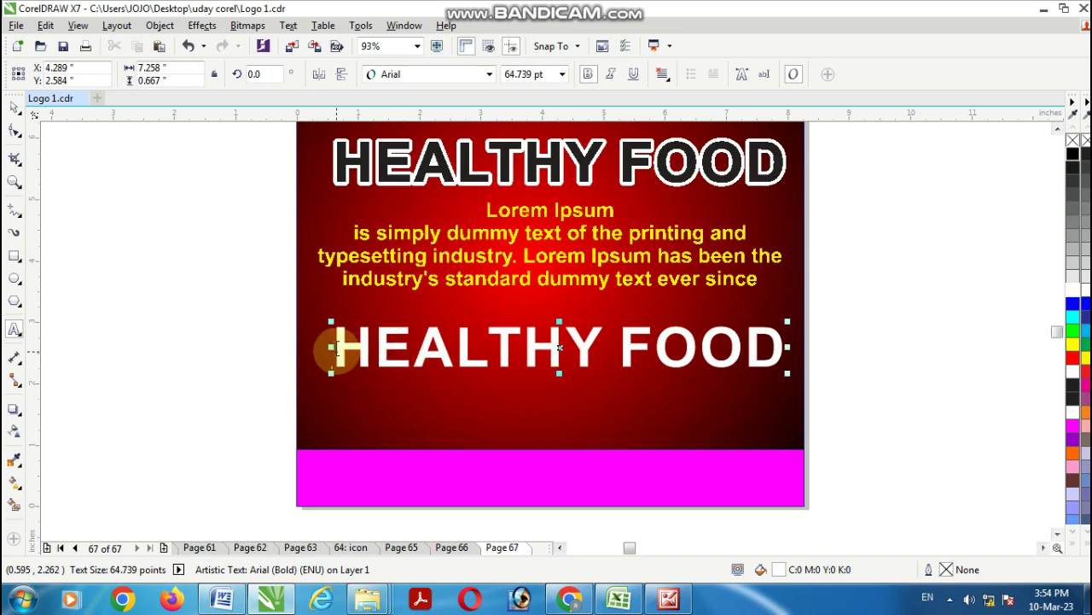
drag(329, 349, 777, 363)
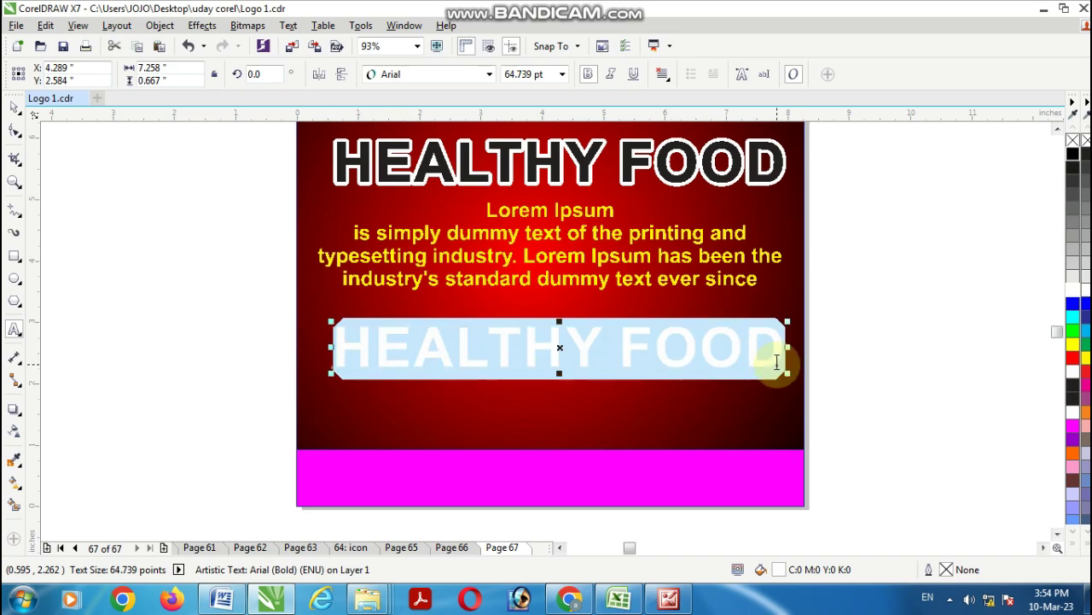
text(PHON)
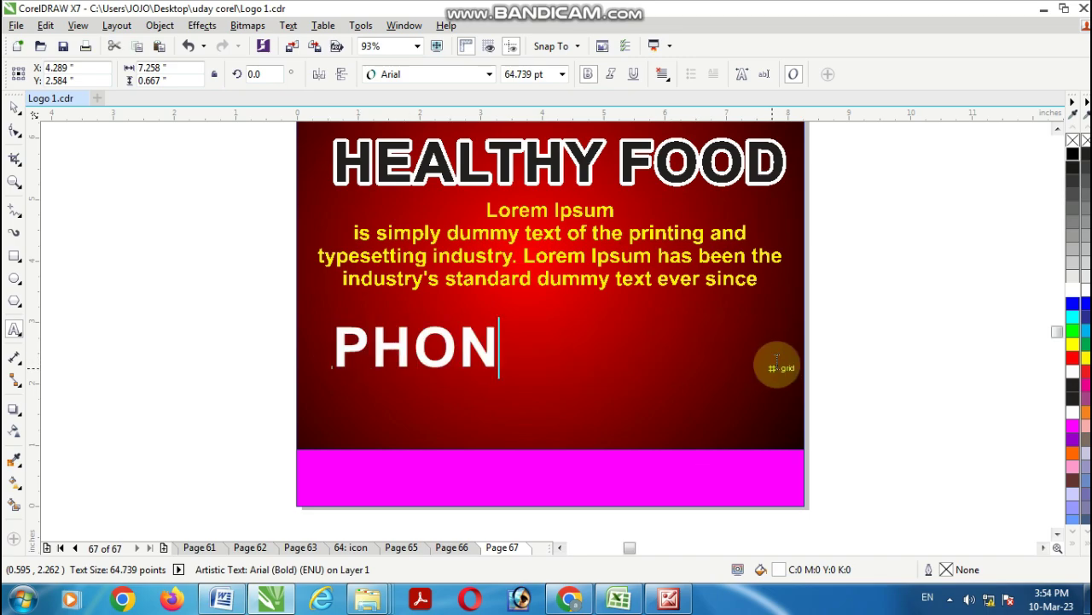
text(E ORDERS)
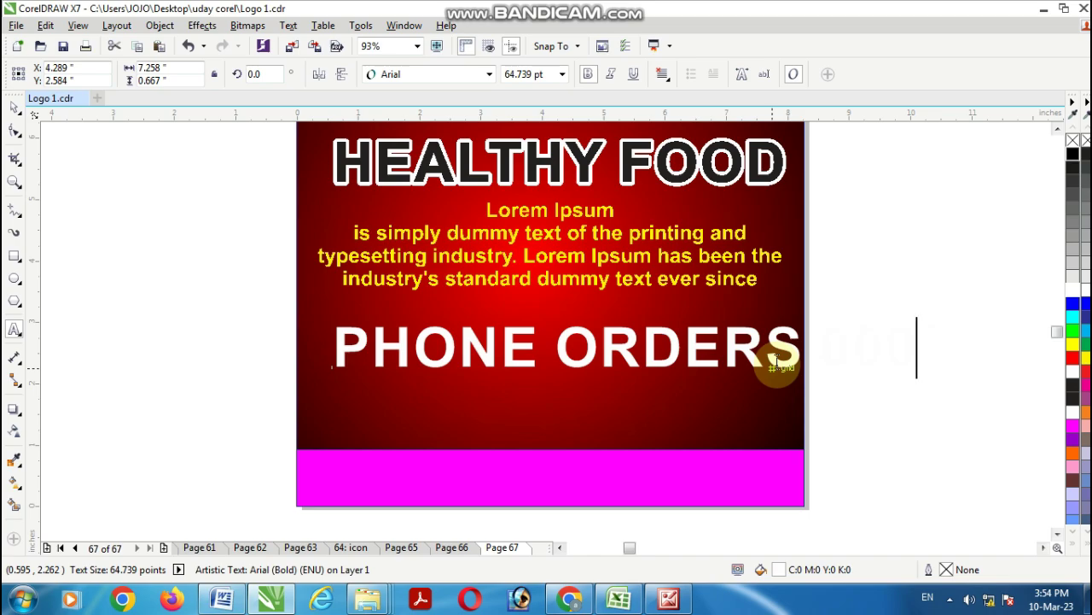
text(000)
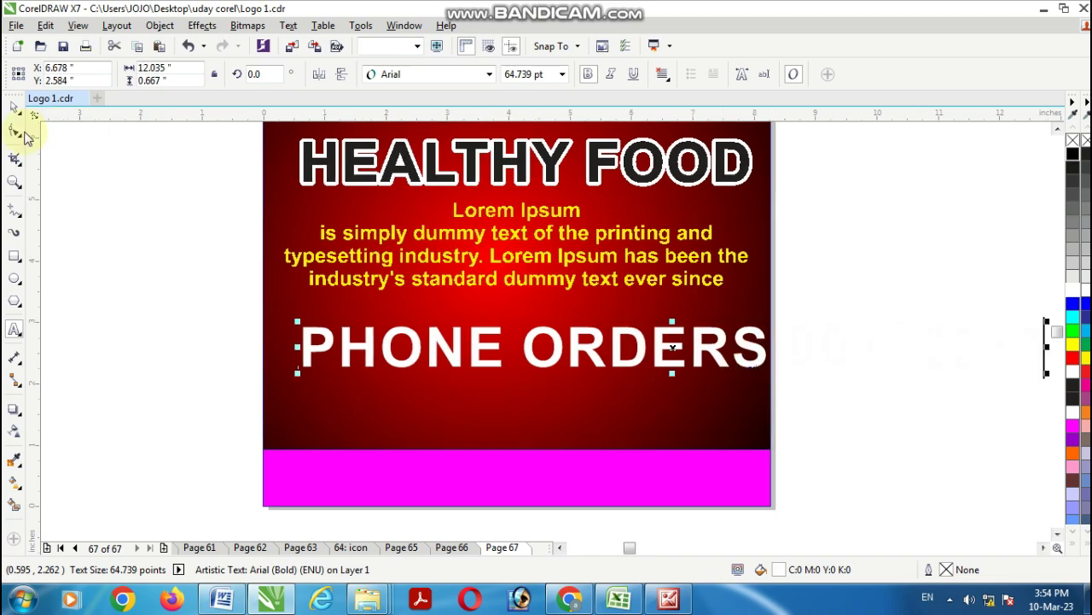
click(14, 107)
drag(1047, 373, 744, 373)
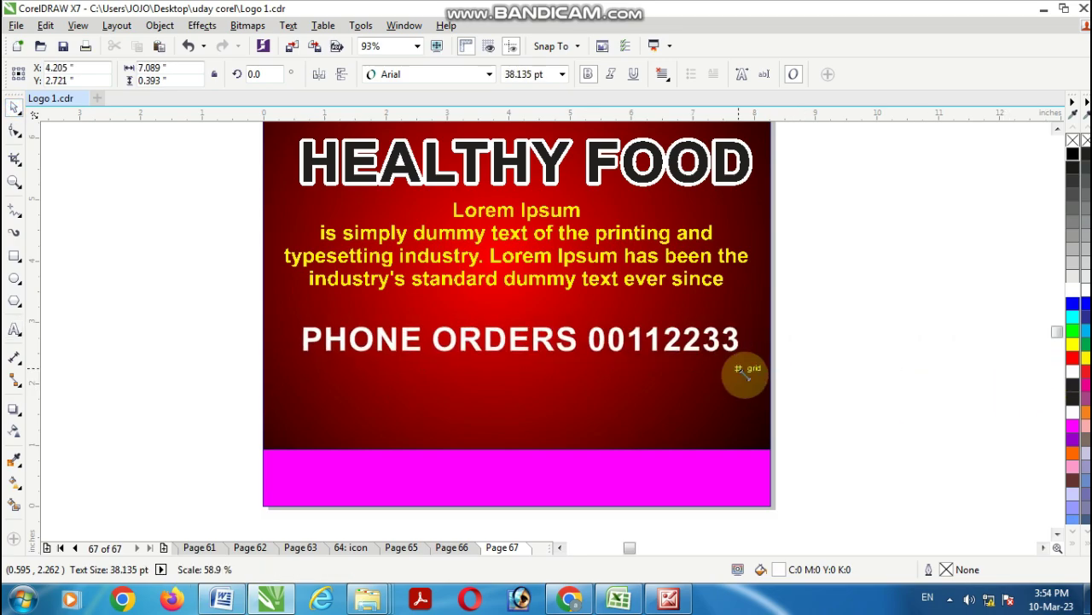
- Set the phone-order line in Arial Black and scale it down to about 33 pt
click(489, 75)
mouse_move(500, 193)
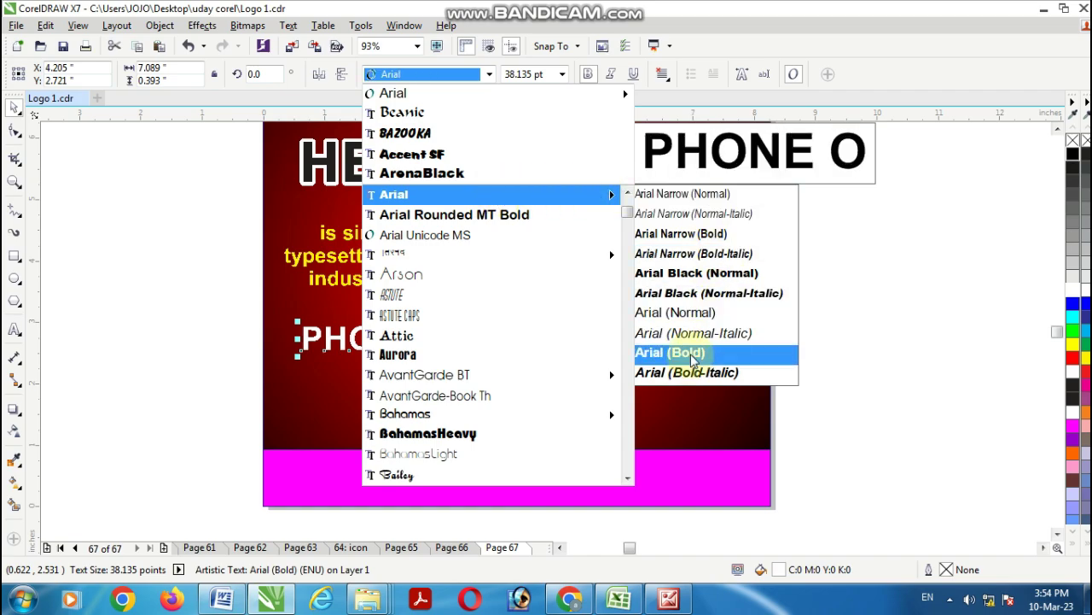
click(683, 275)
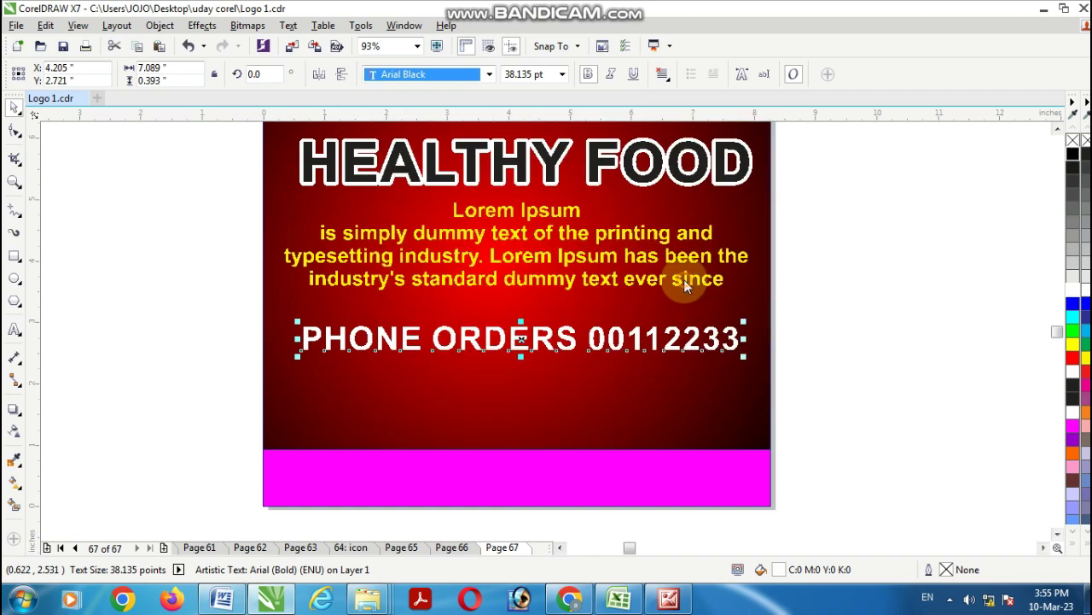
drag(806, 357, 749, 358)
- Move the HEALTHY FOOD headline and the Lorem Ipsum paragraph about 0.5 inch down the page
scroll(522, 202, down, 2)
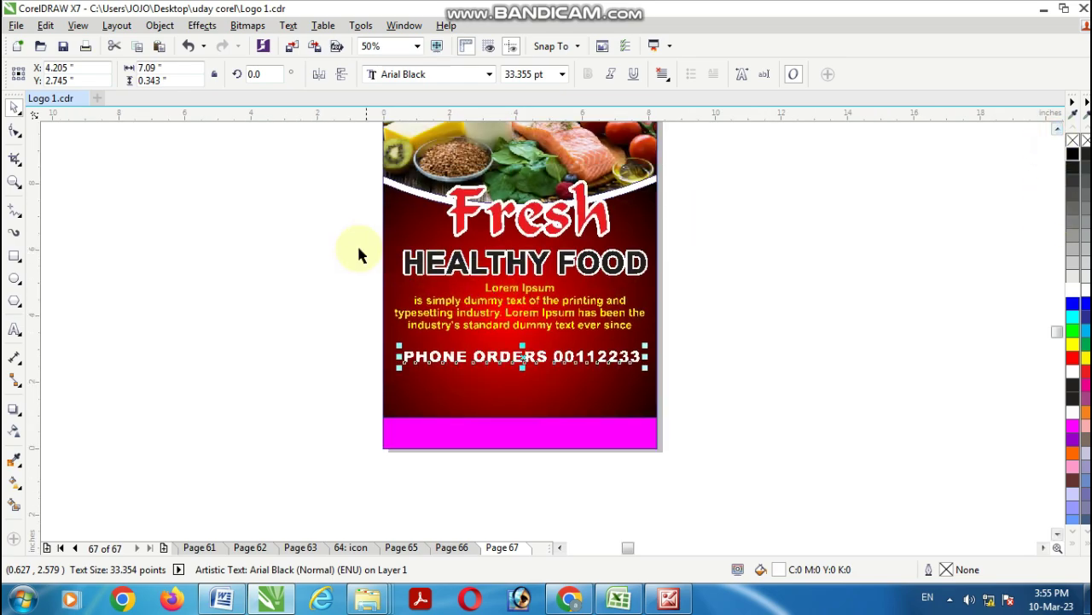
mouse_move(350, 233)
mouse_down()
mouse_move(576, 324)
mouse_move(675, 341)
mouse_up()
key(Down)
key(Down)
key(Down)
key(Down)
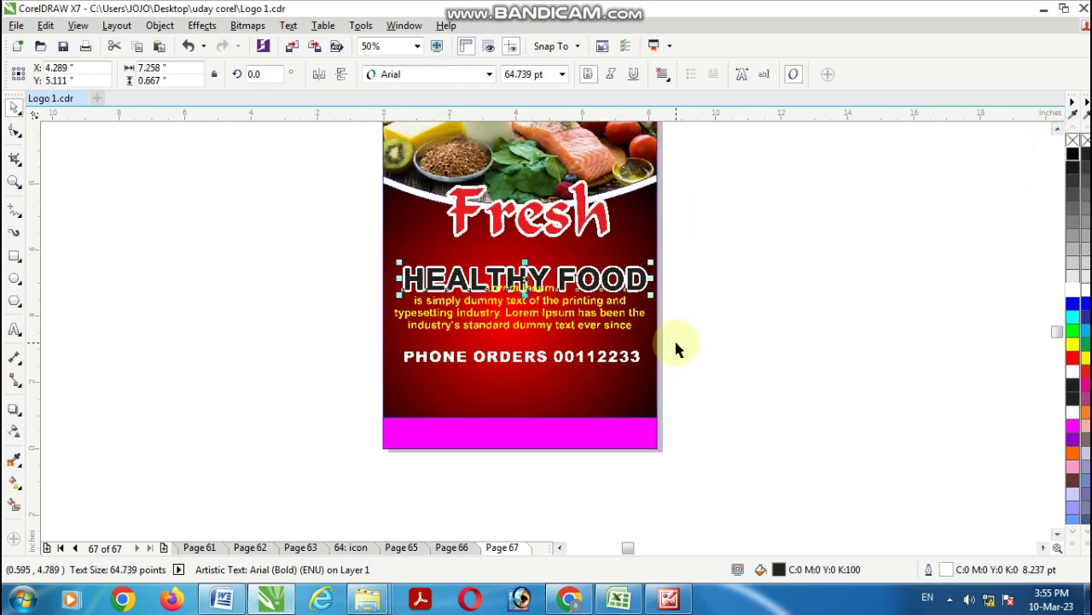
mouse_move(590, 327)
mouse_down()
mouse_move(574, 325)
mouse_move(574, 341)
mouse_up()
key(ctrl+z)
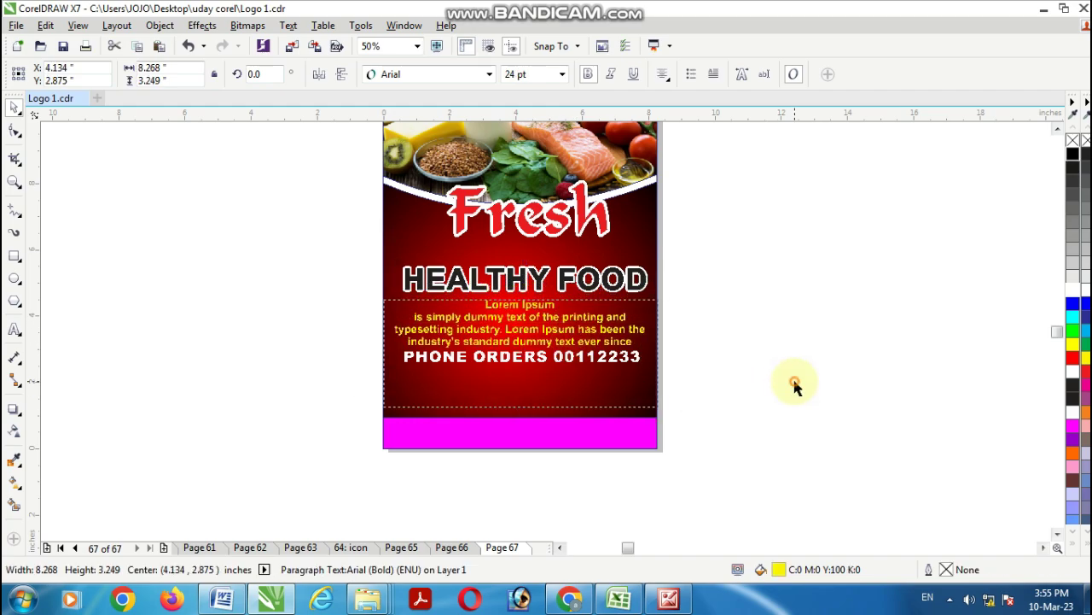
click(792, 383)
- Raise the HEALTHY FOOD headline about 0.3 inch and the Lorem Ipsum paragraph about 0.25 inch
click(537, 280)
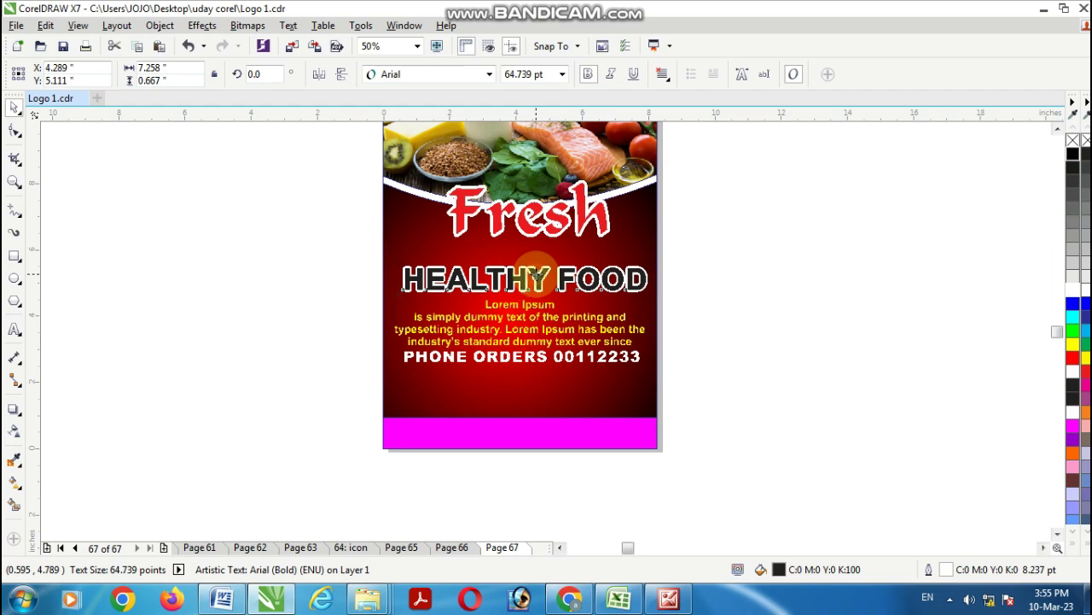
drag(536, 276, 534, 262)
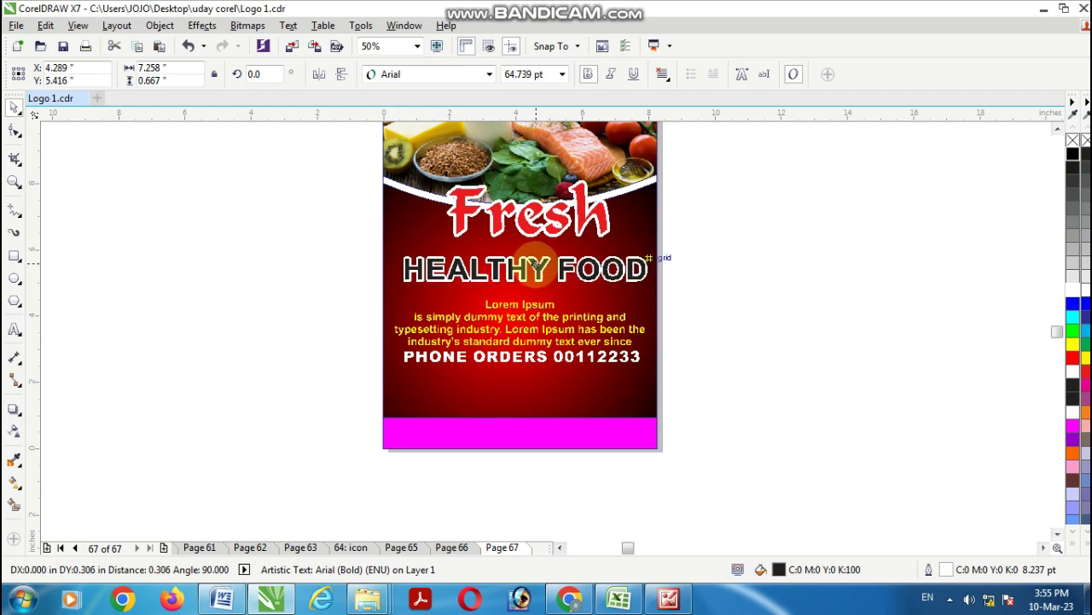
click(533, 317)
scroll(533, 317, up, 2)
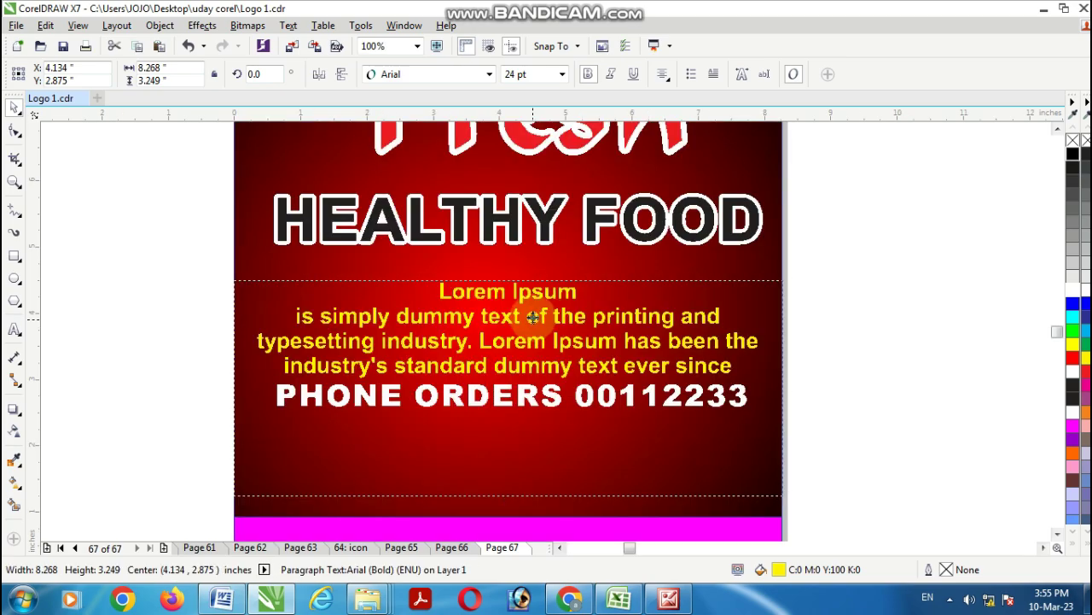
drag(533, 316, 532, 300)
click(880, 411)
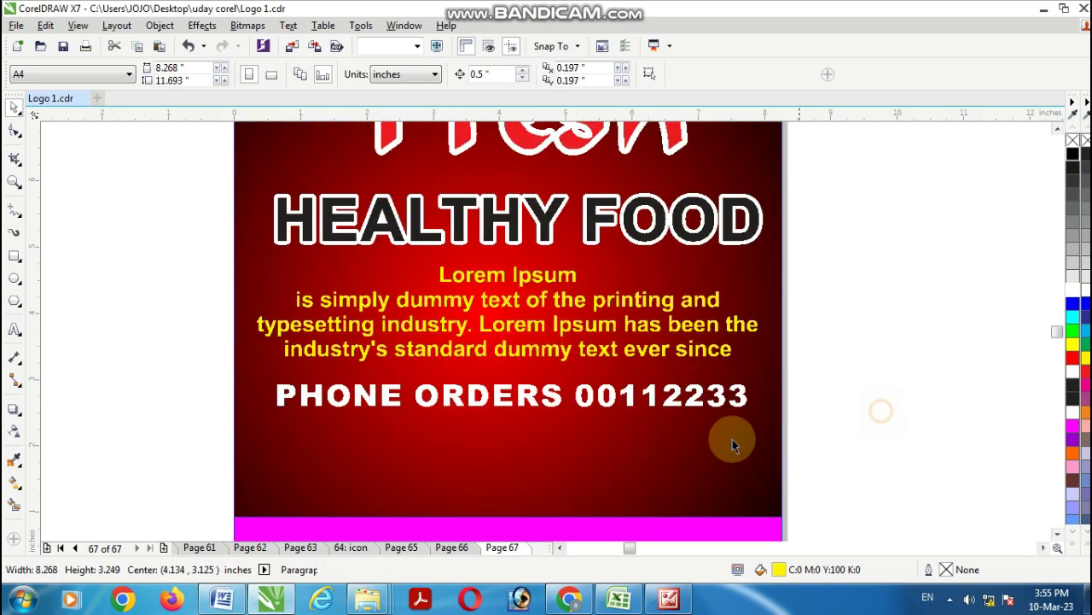
- Draw a rectangle about 3.95 by 0.6 inches below the phone-order line, filled black with no outline
click(1057, 535)
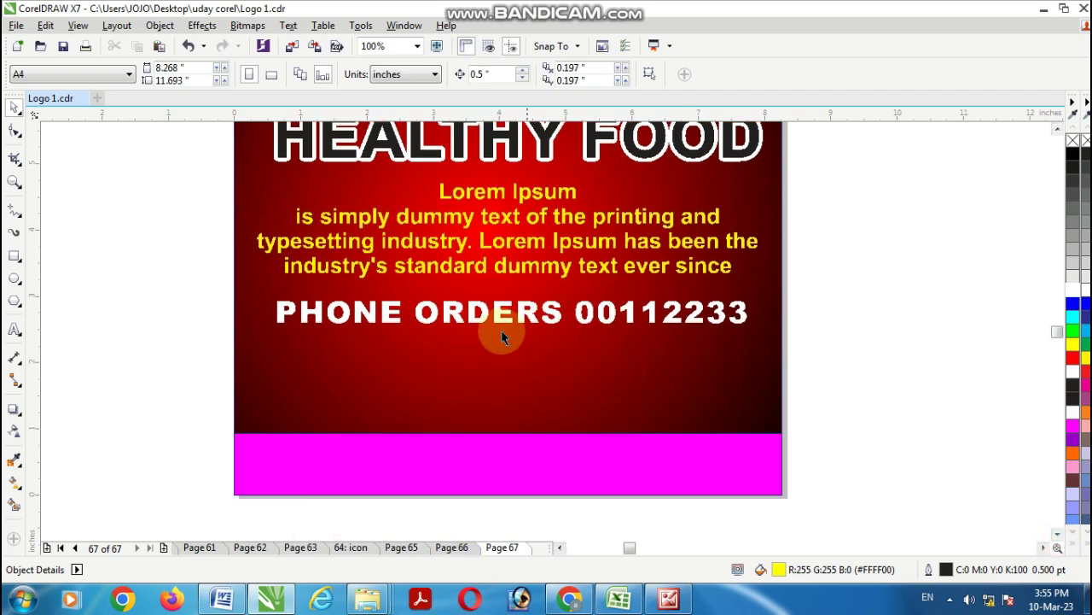
click(14, 259)
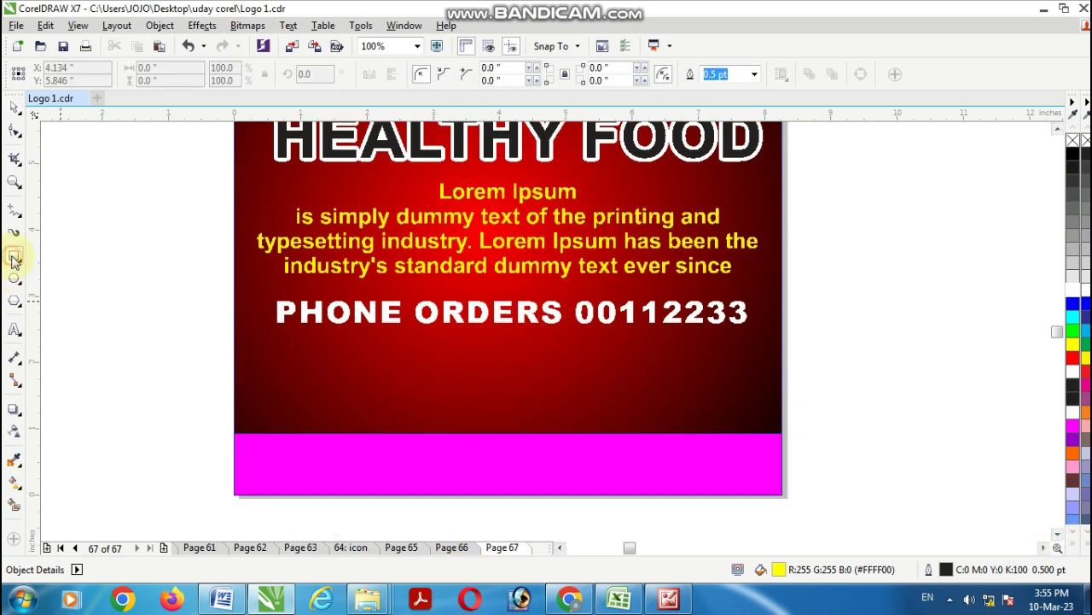
drag(366, 378, 627, 419)
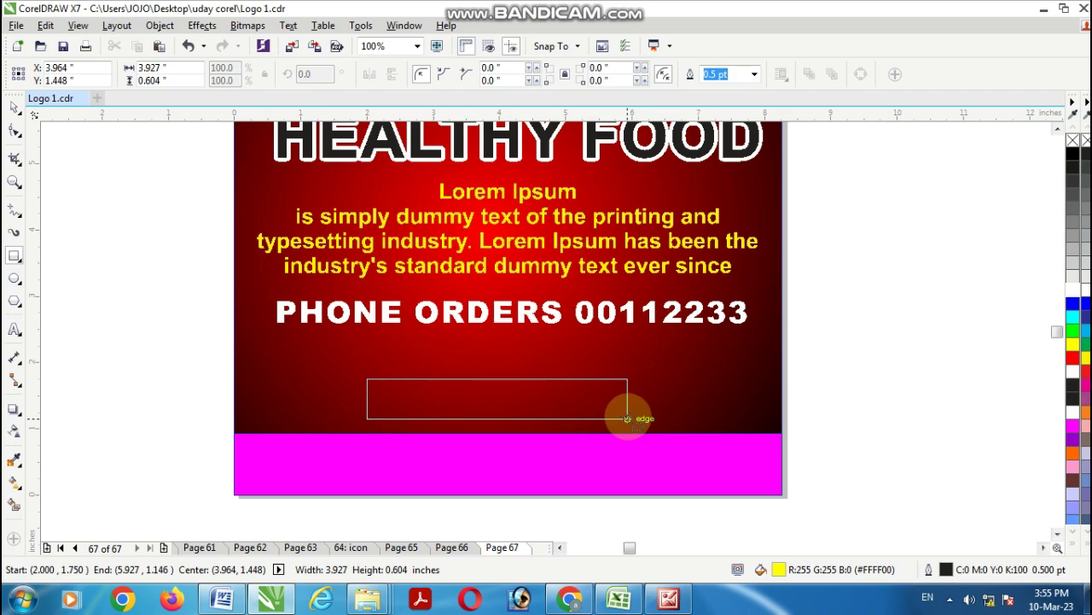
drag(628, 418, 629, 418)
click(1085, 159)
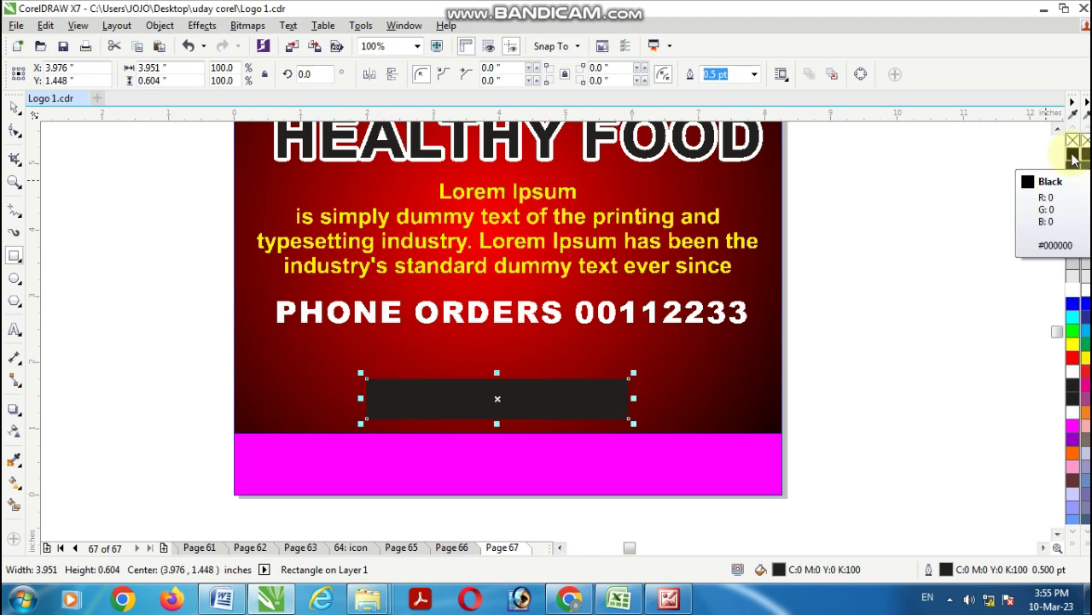
click(1073, 157)
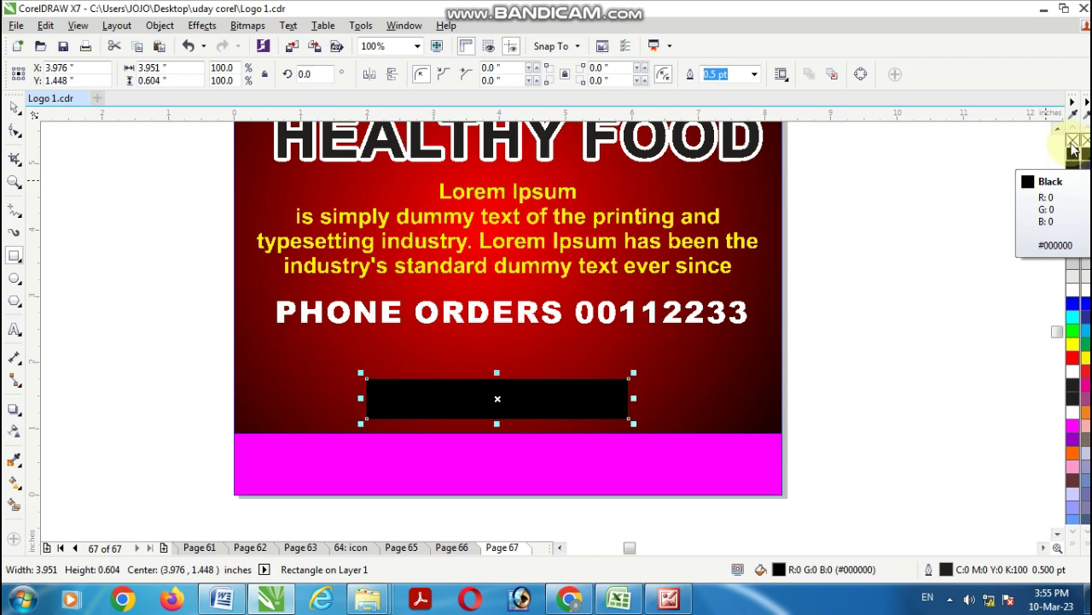
right_click(1073, 140)
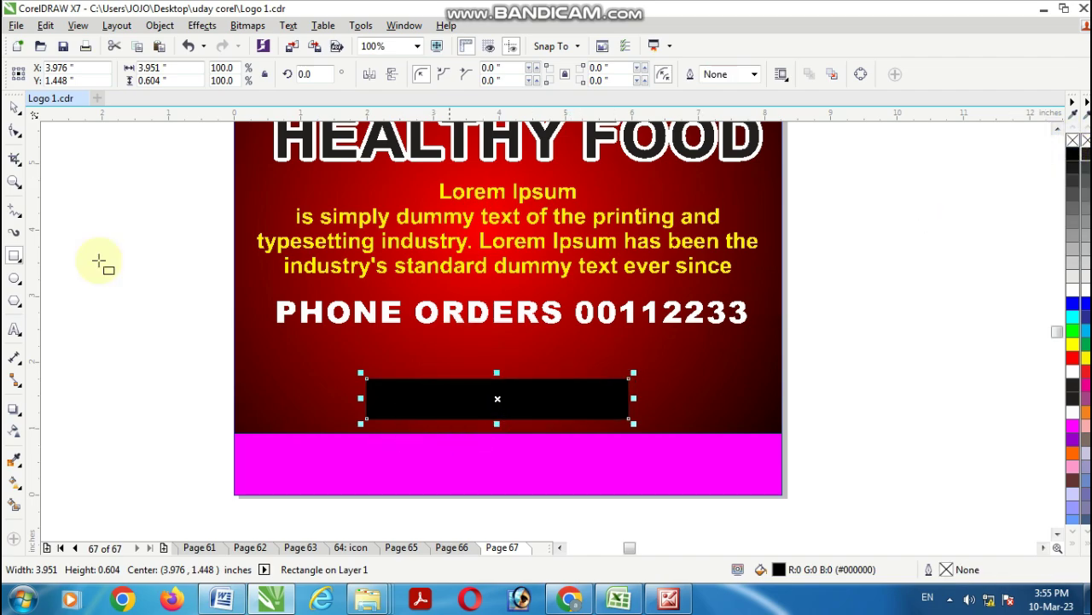
- Duplicate the phone-order line onto the black rectangle and replace the copy's text with FREE HOME DELIVERY
click(14, 106)
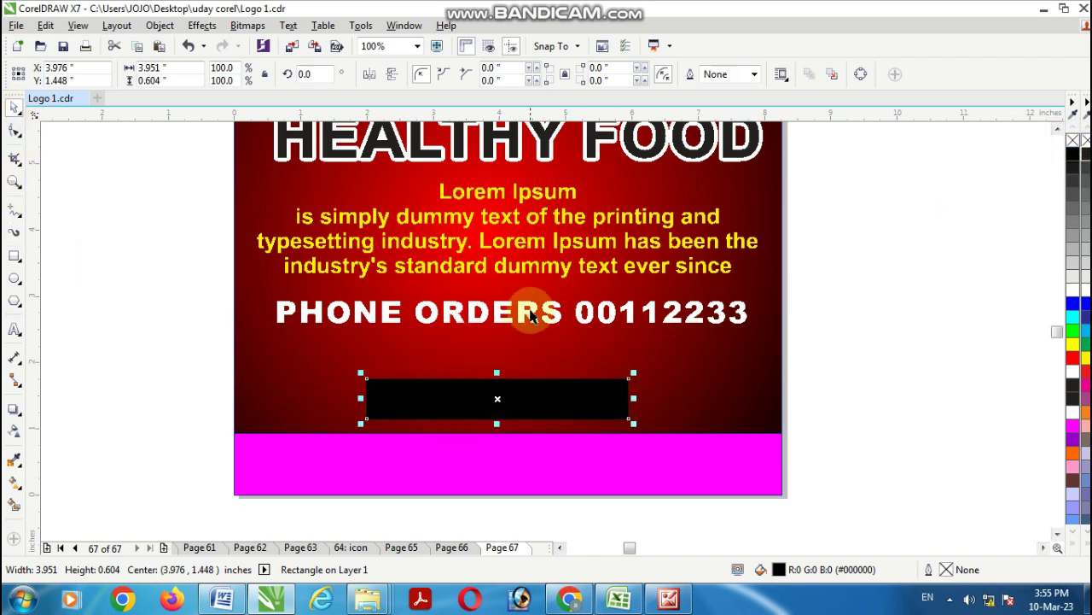
drag(530, 316, 521, 400)
double_click(529, 401)
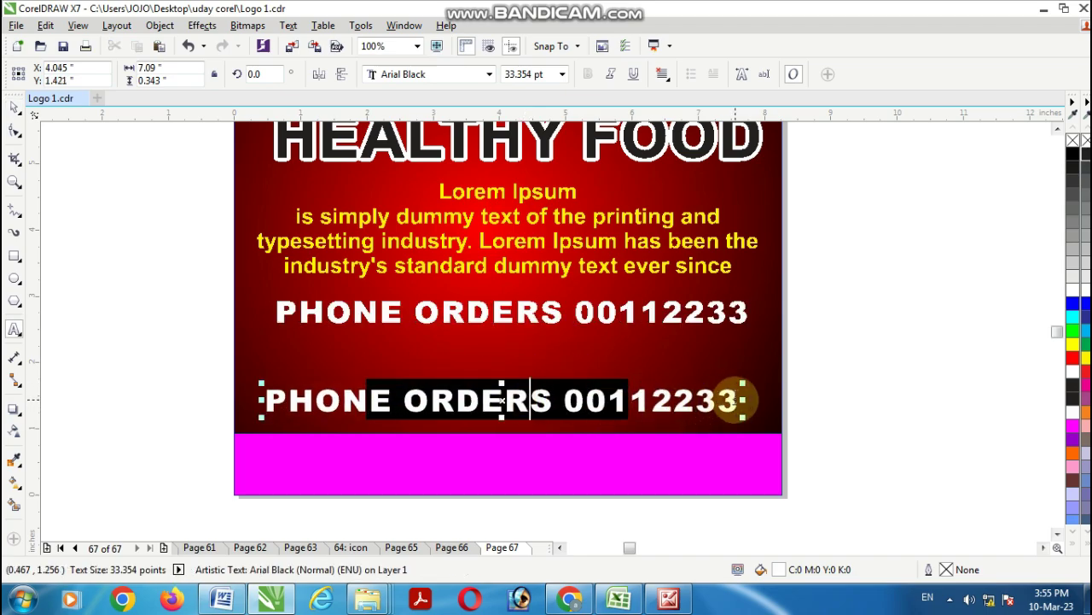
drag(732, 401, 242, 409)
text(G)
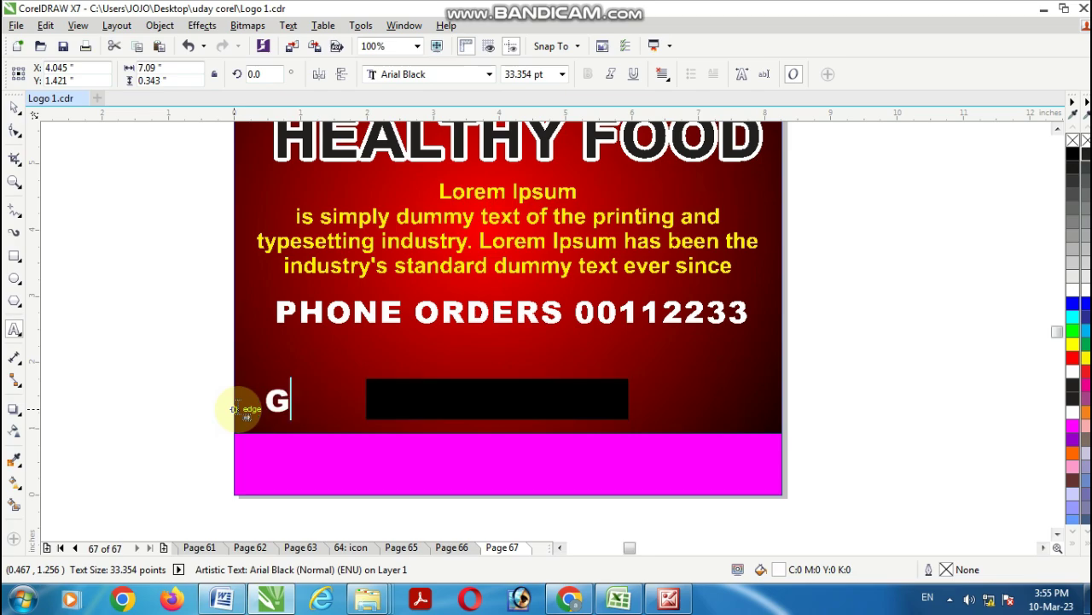
text(TRR)
key(BackSpace)
key(BackSpace)
key(BackSpace)
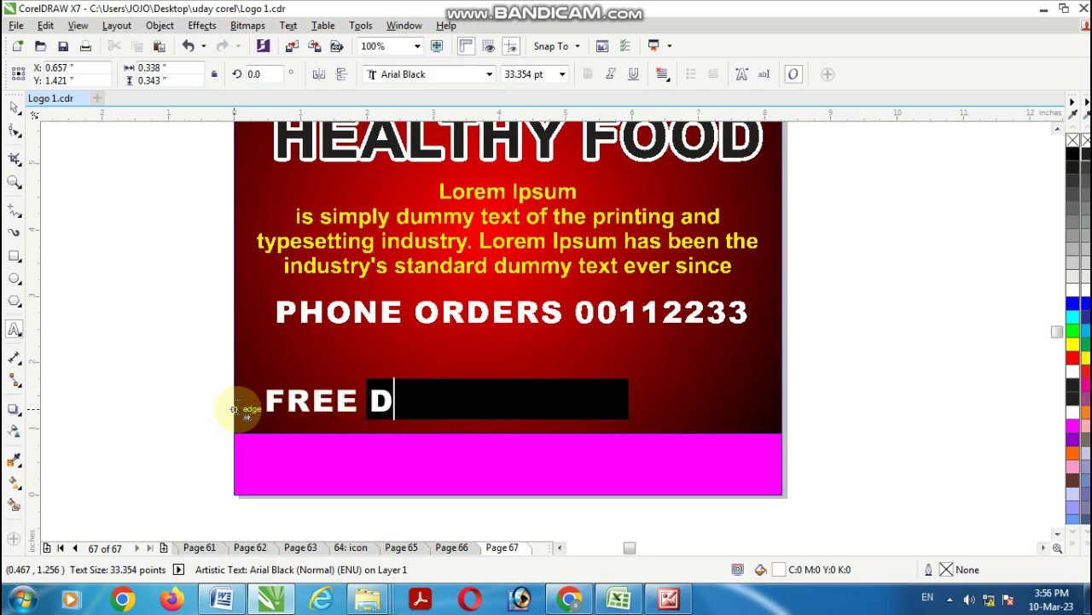
text(ME )
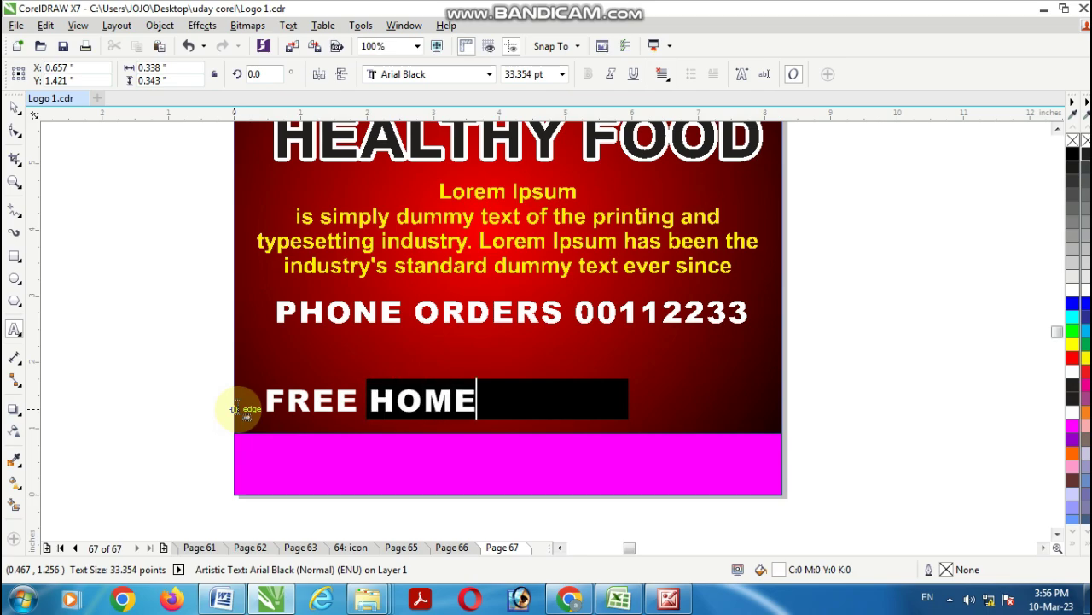
text(DELIVER)
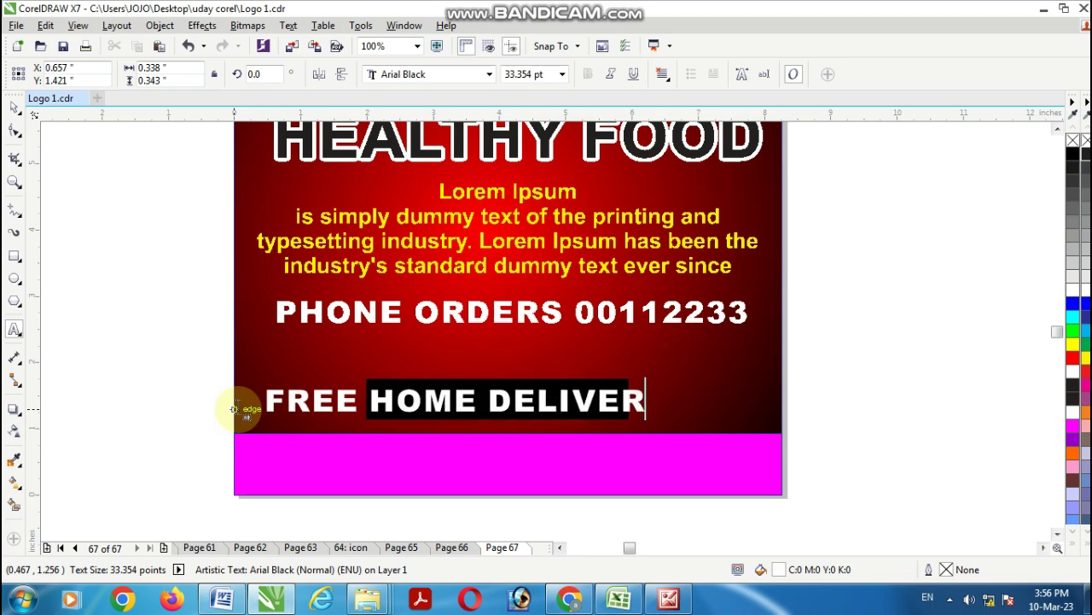
text(Y)
click(13, 107)
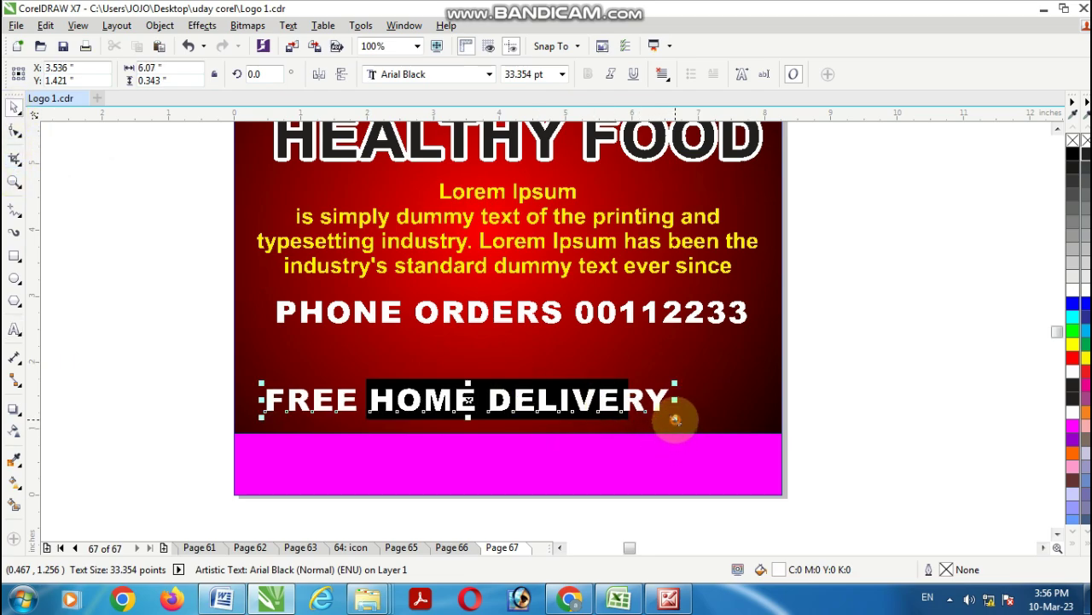
- Scale FREE HOME DELIVERY to about 19 pt and position it inside the black rectangle
drag(675, 418, 646, 411)
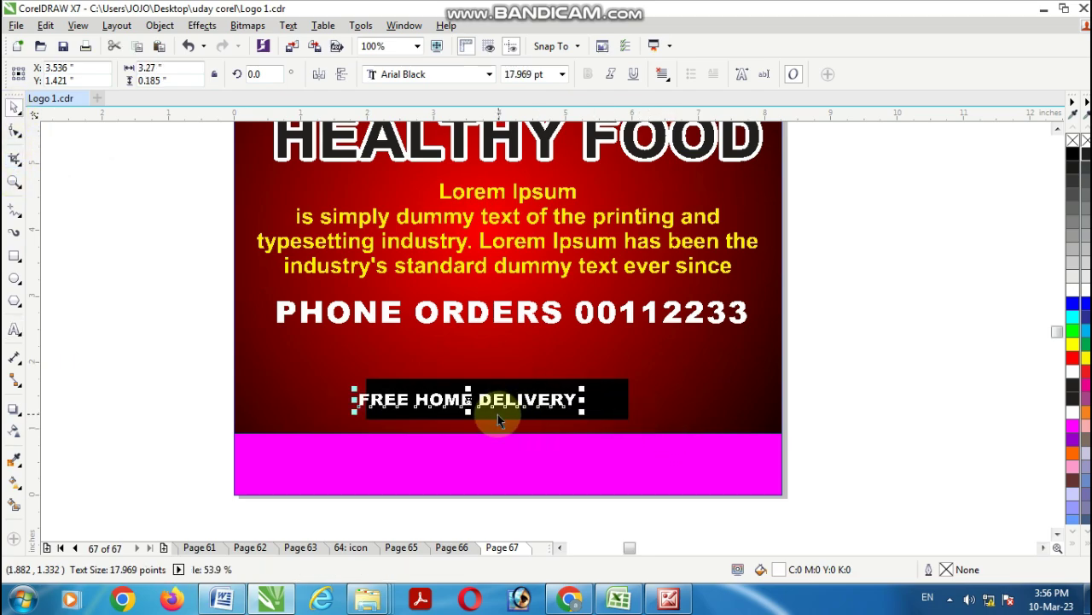
drag(480, 408, 491, 400)
scroll(494, 400, up, 1)
drag(717, 385, 746, 372)
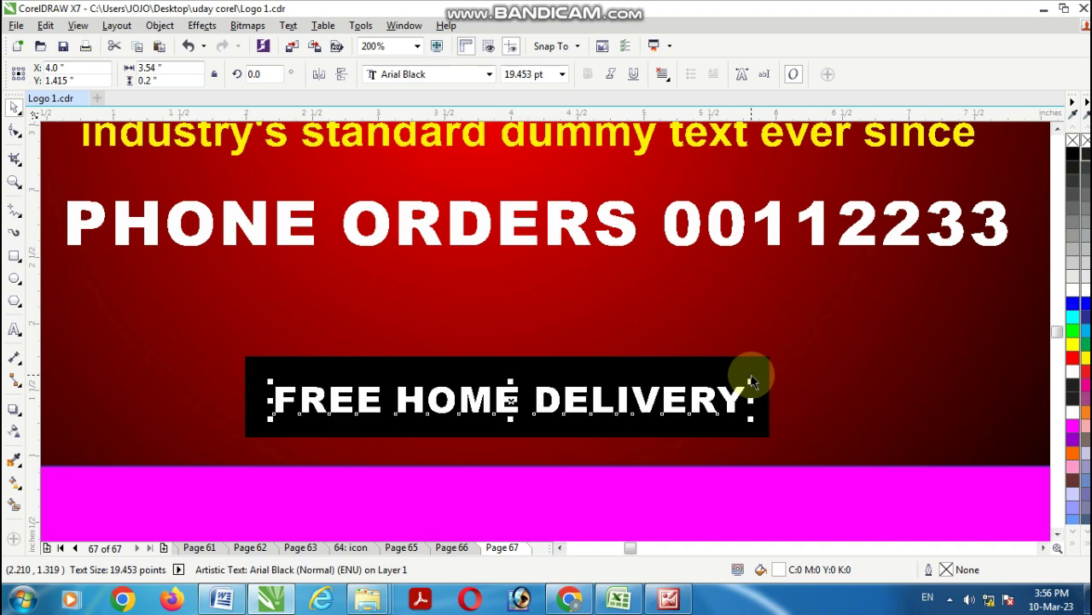
- Shrink the black rectangle to about 0.4 inch high and centre it on the FREE HOME DELIVERY text
click(585, 376)
drag(507, 350, 507, 363)
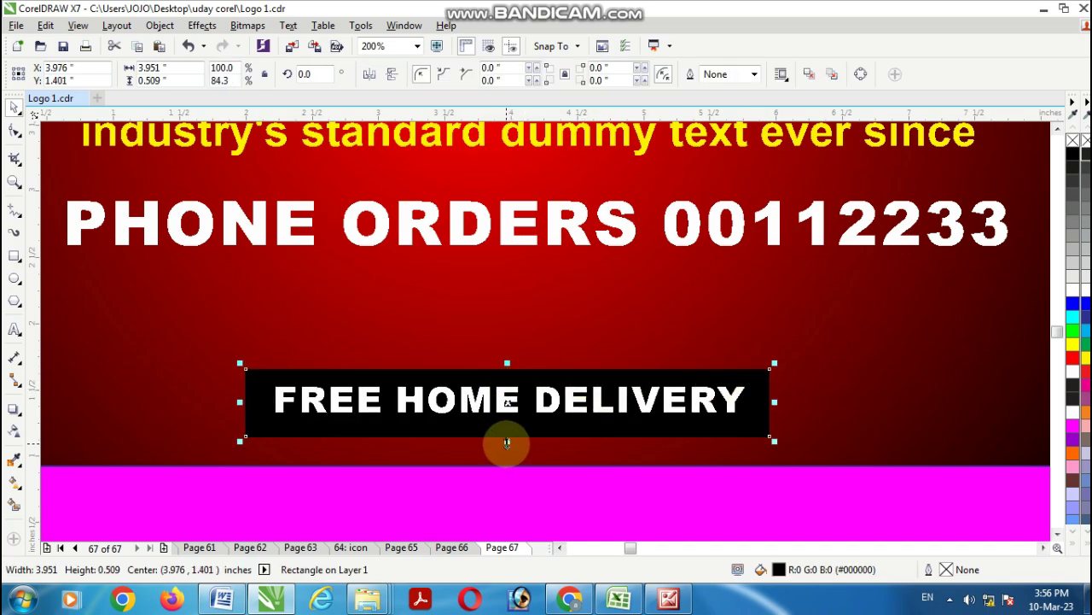
drag(507, 442, 507, 424)
shift+click(451, 408)
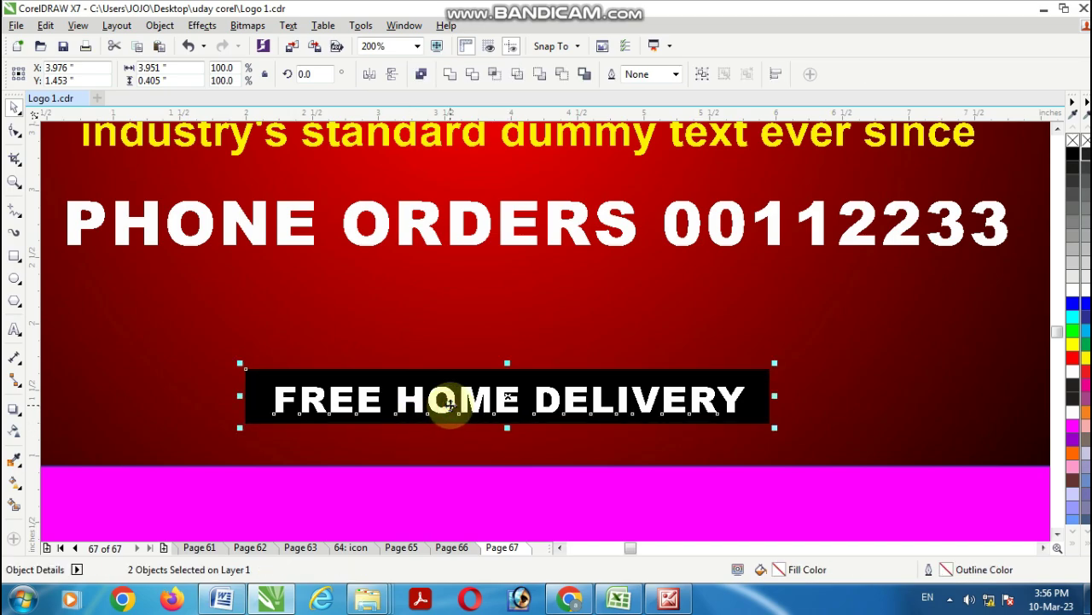
drag(450, 405, 451, 408)
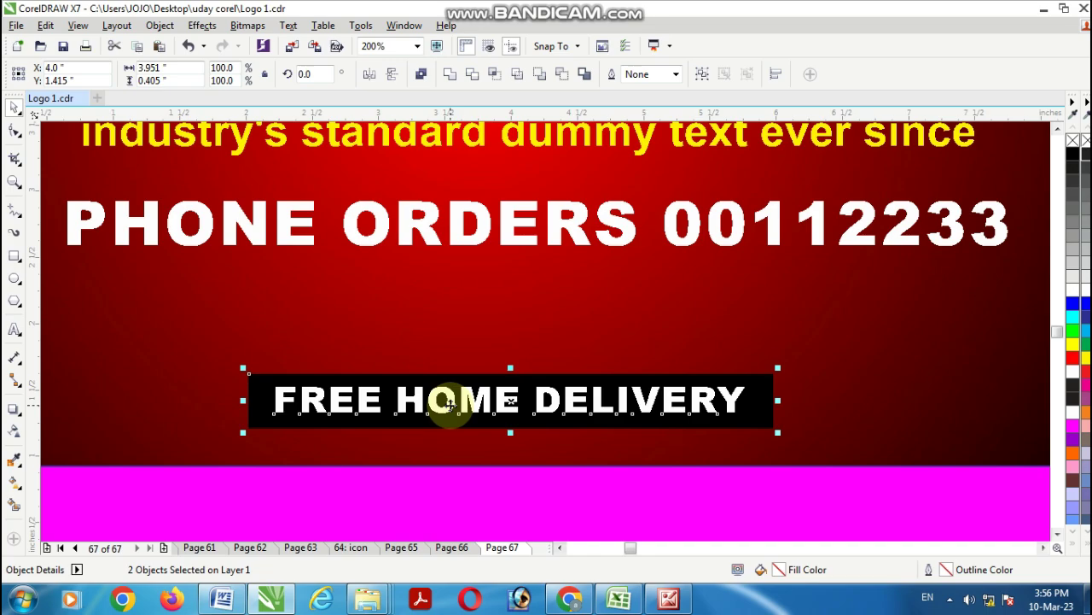
- Move the phone-order line about 0.32 inch down and the Lorem Ipsum paragraph about 0.25 inch down
scroll(450, 404, down, 2)
click(511, 320)
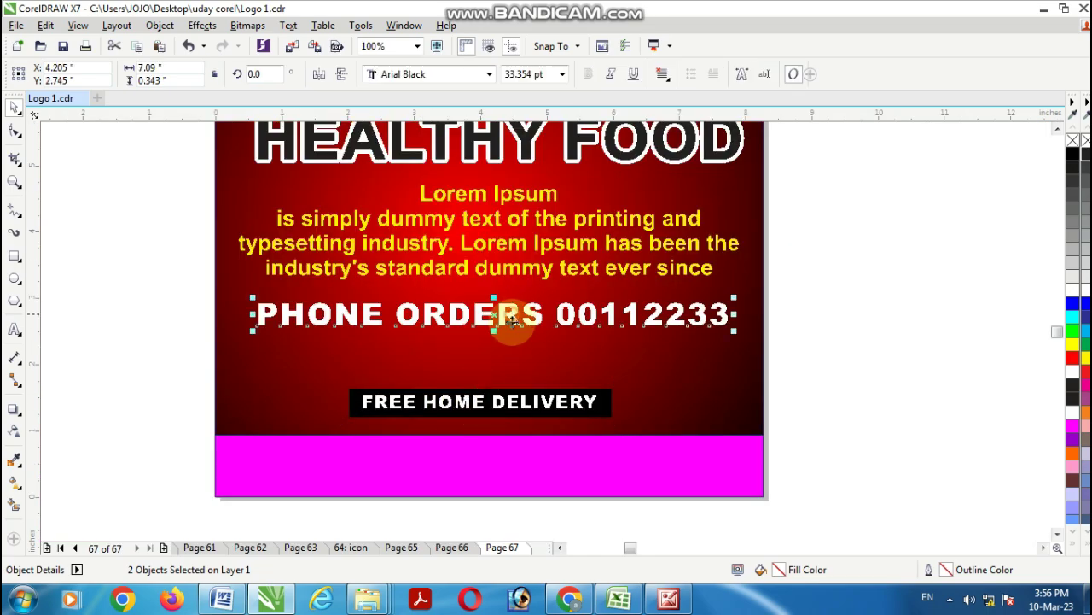
drag(510, 320, 513, 336)
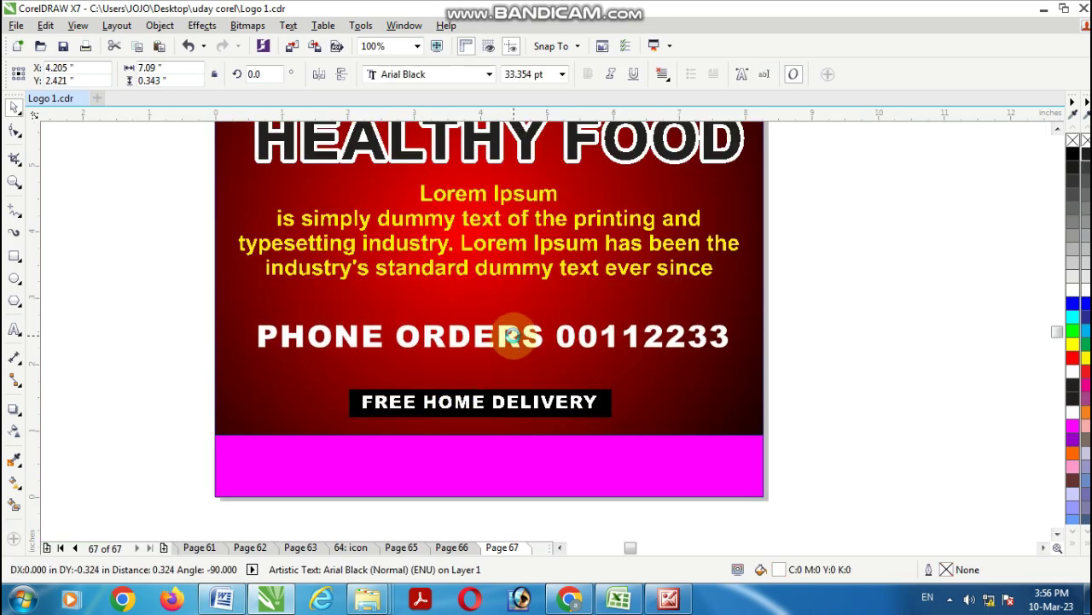
click(530, 274)
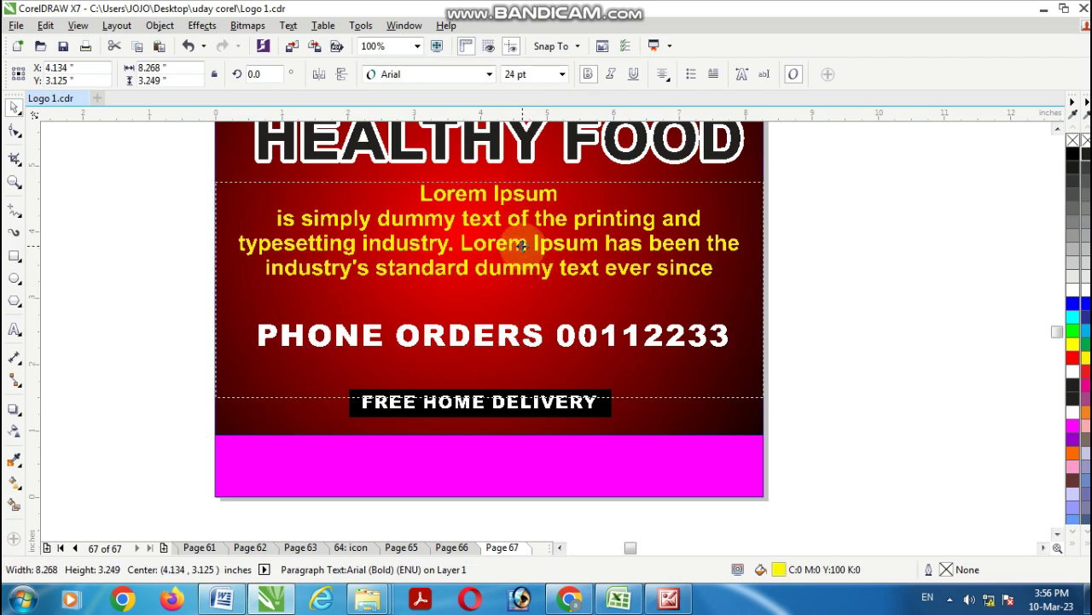
drag(522, 246, 522, 257)
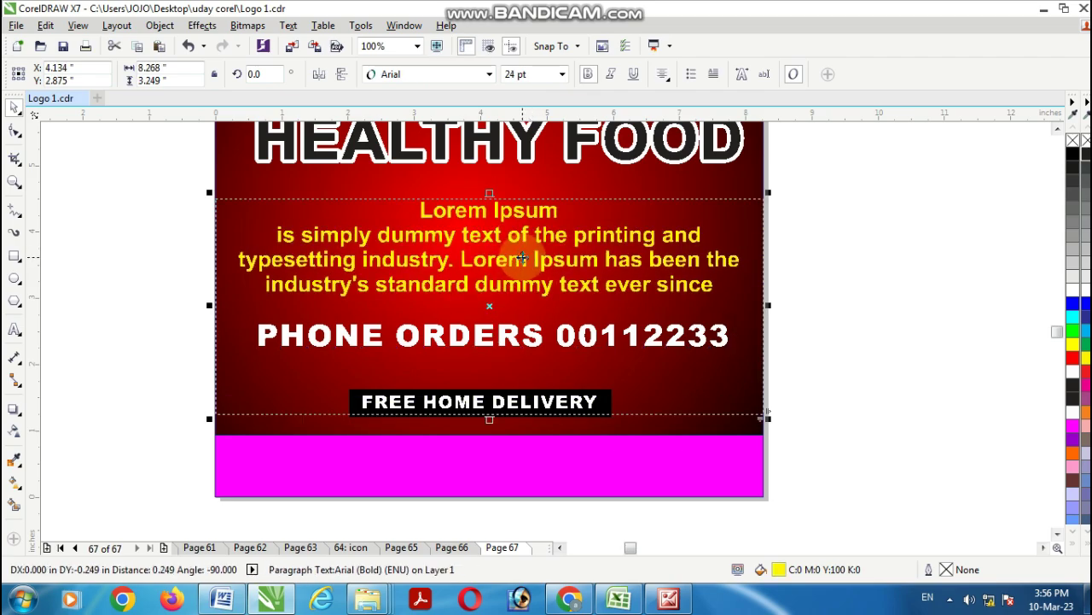
click(885, 379)
- Fill the magenta strip at the foot of the poster with black and remove its outline
scroll(884, 380, down, 2)
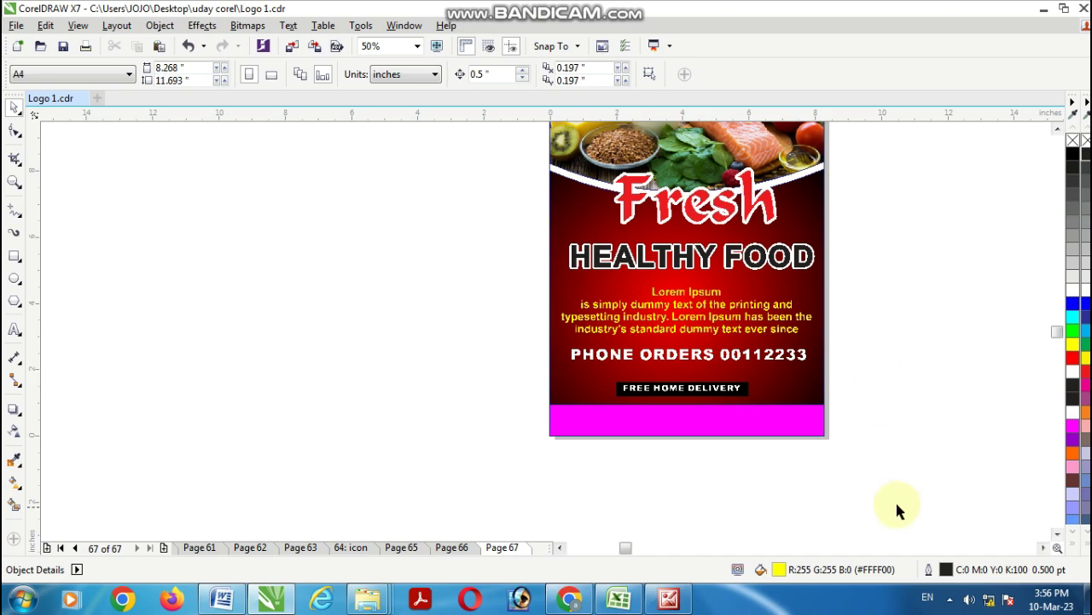
scroll(896, 510, up, 2)
click(628, 352)
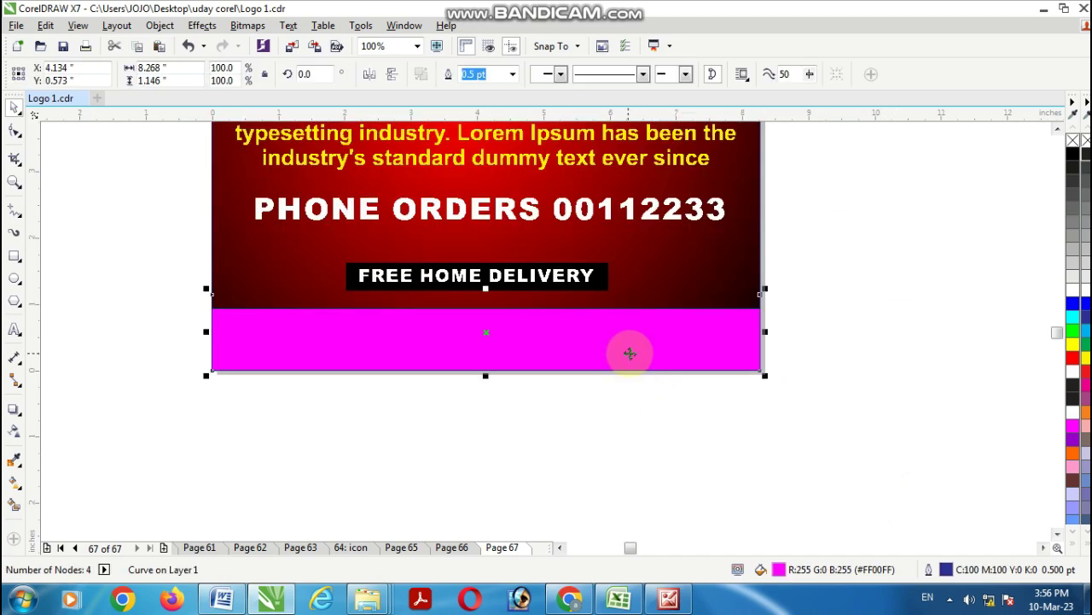
click(1073, 151)
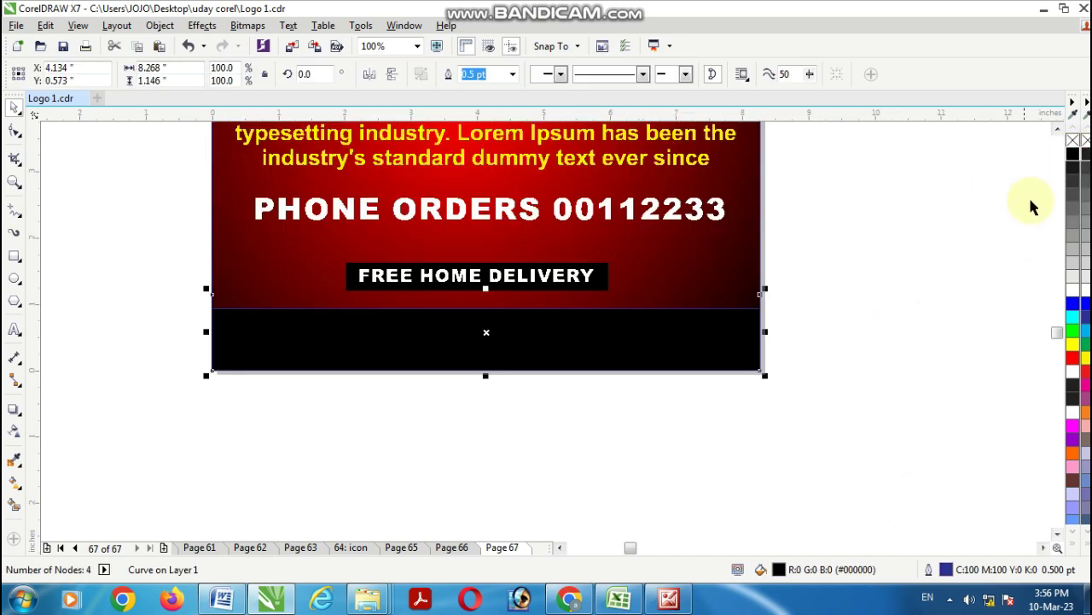
right_click(1070, 141)
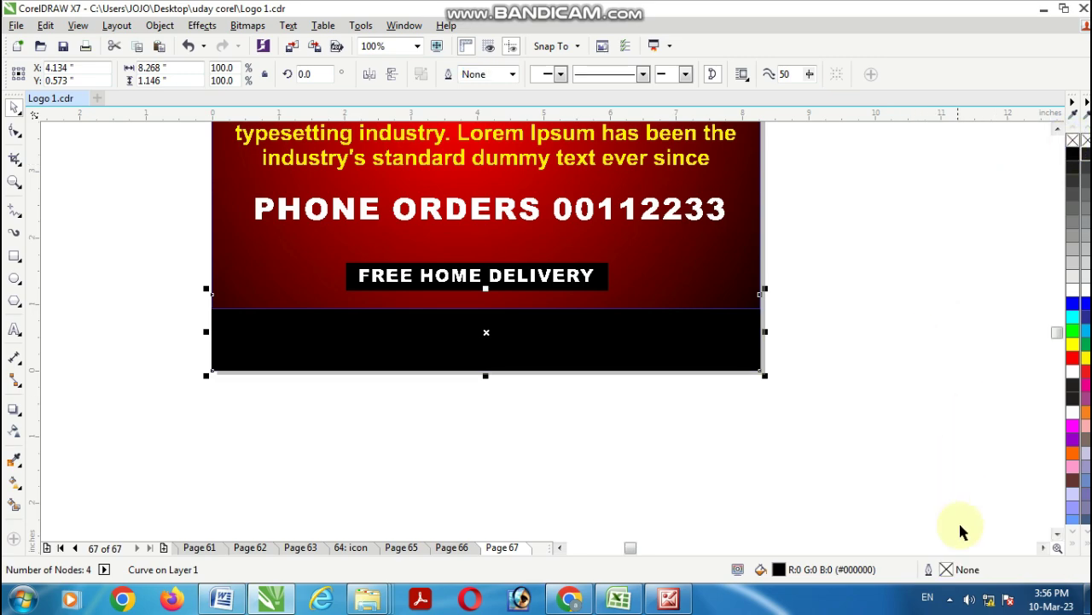
- Add a drop shadow to the black strip, stretched almost horizontally from its left edge to its right edge
click(15, 420)
click(51, 408)
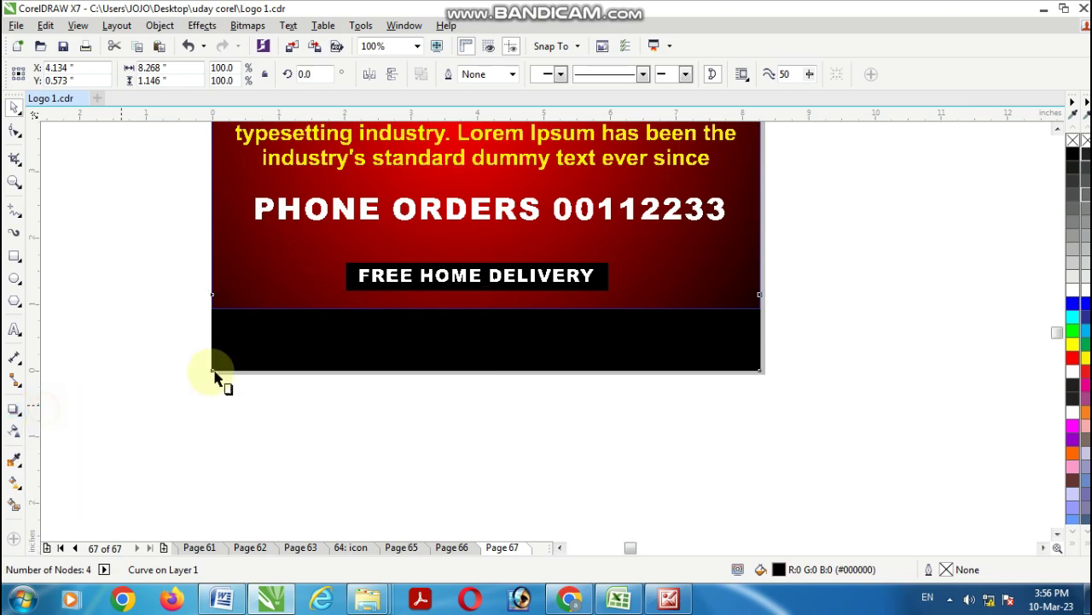
drag(213, 333, 759, 341)
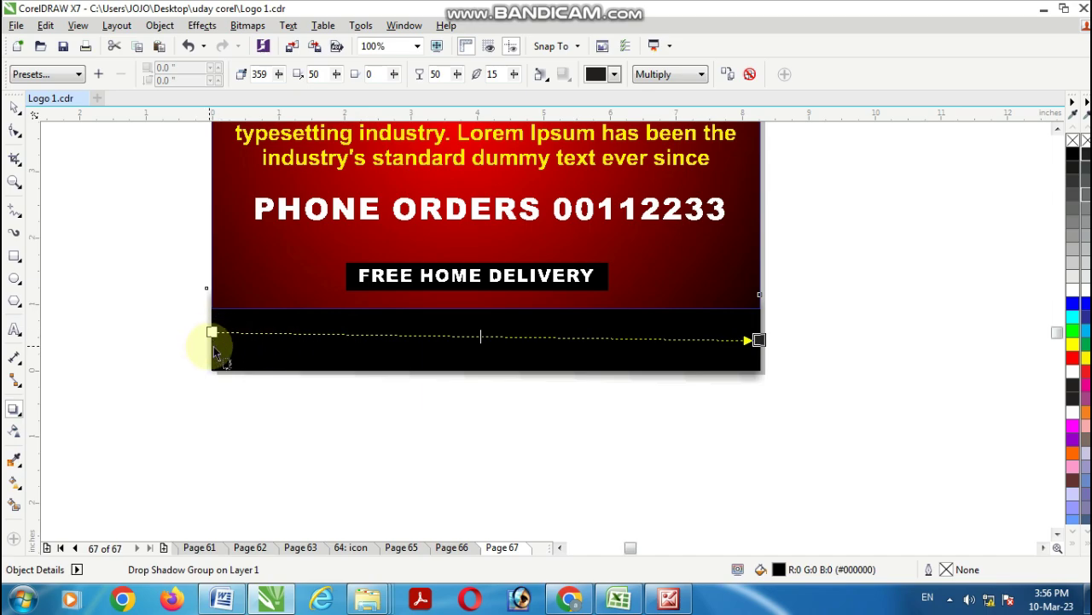
drag(206, 343, 765, 329)
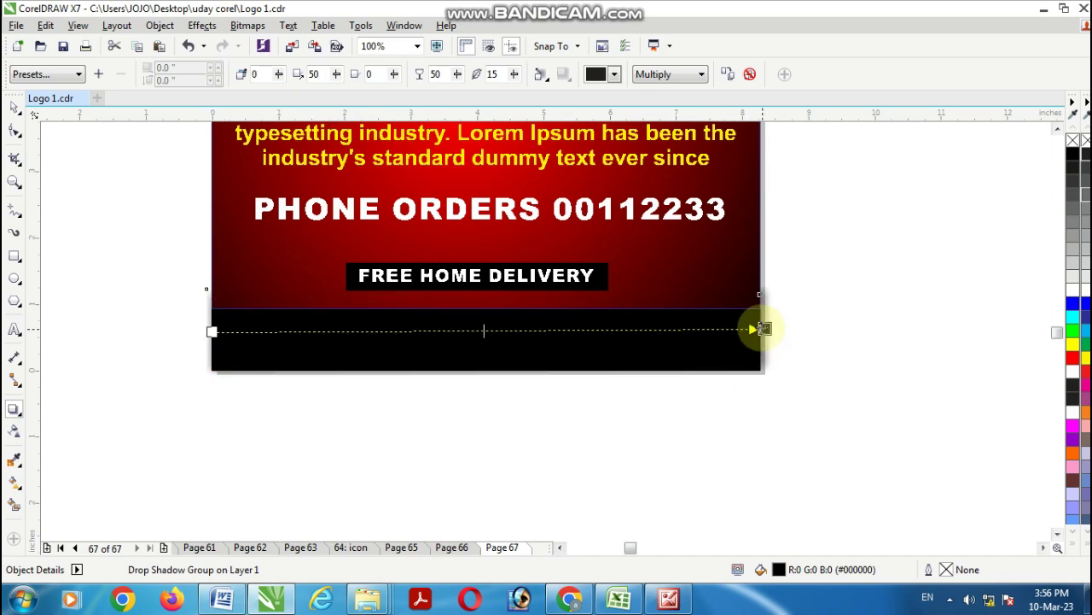
- Change the feathering direction of the black strip's drop shadow and set the shadow colour to white
click(540, 75)
click(577, 129)
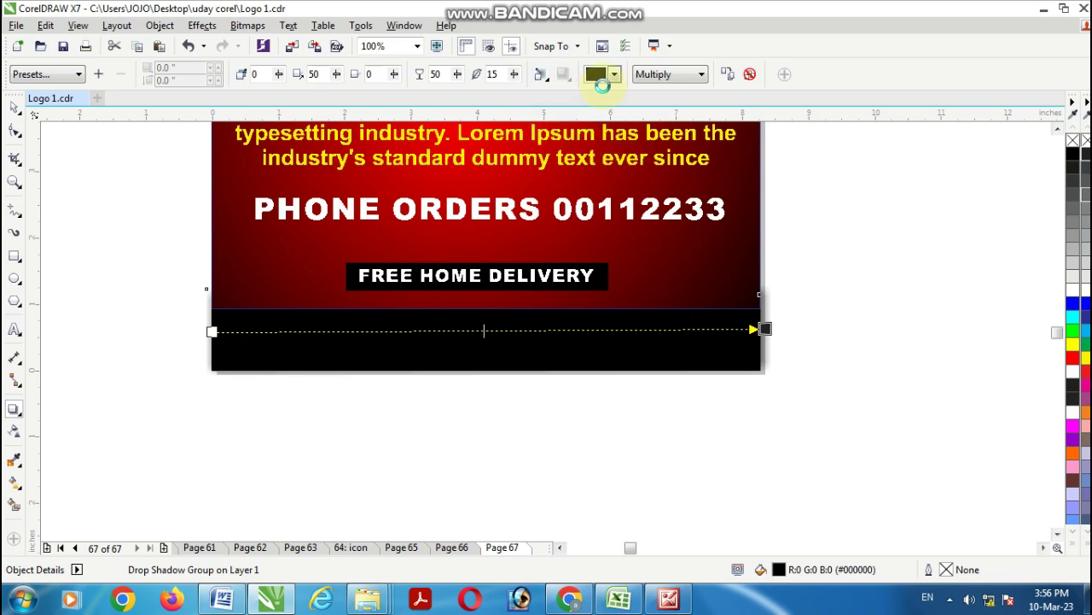
click(613, 75)
click(603, 105)
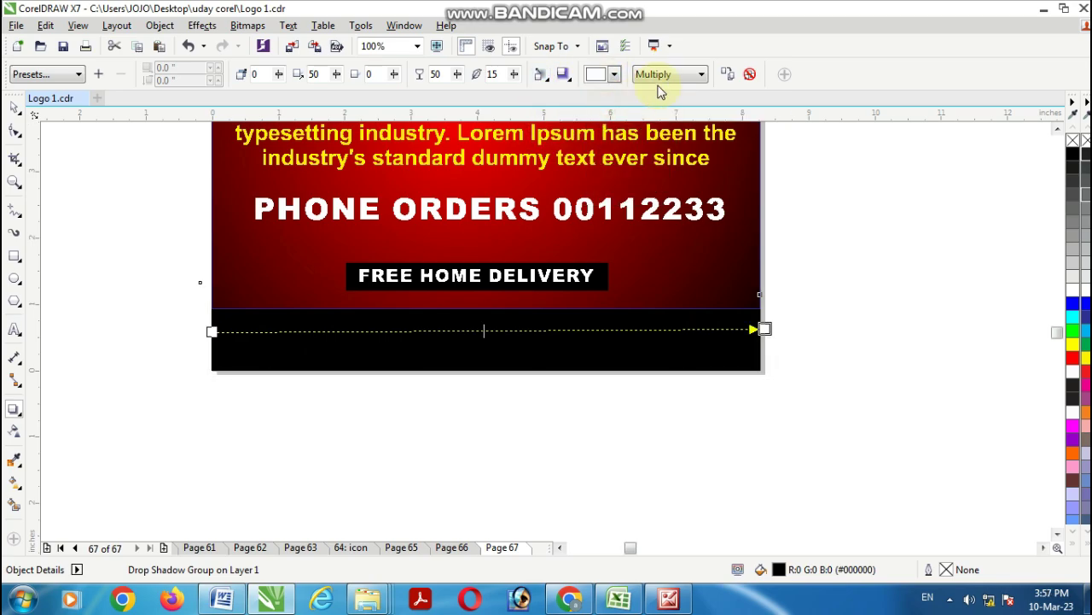
click(674, 74)
click(932, 461)
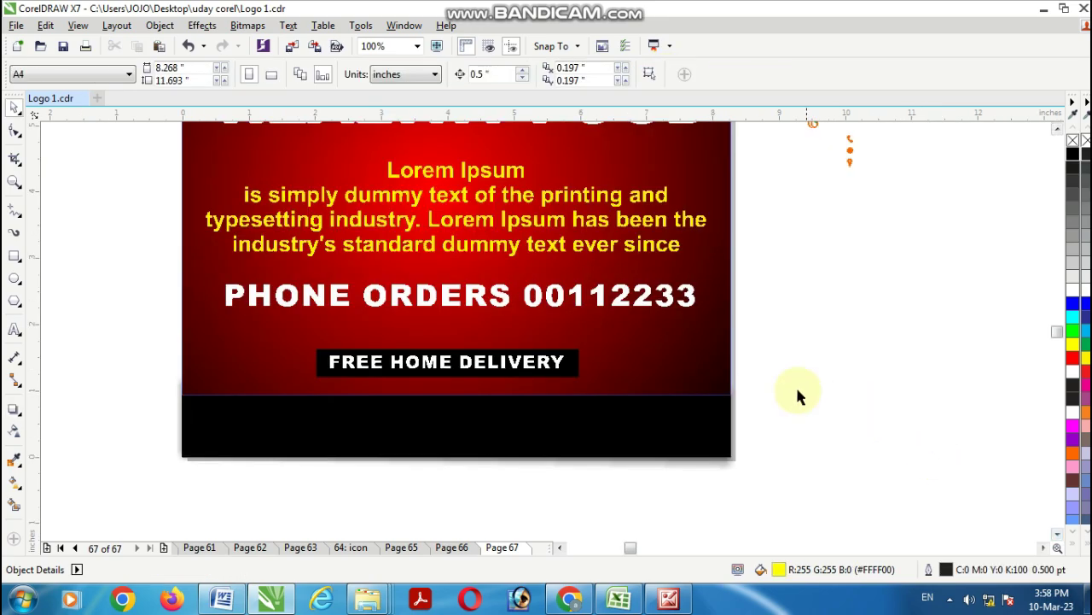
- Place the location pin icon, about 0.25 by 0.45 inch, at the left end of the black strip and fill it orange
click(444, 367)
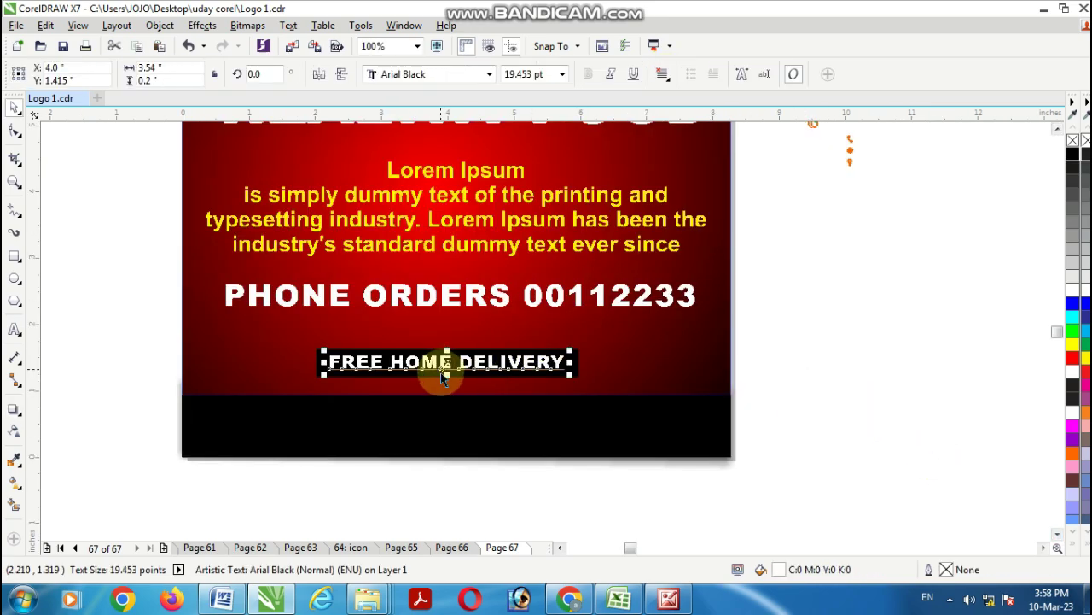
drag(882, 208, 213, 425)
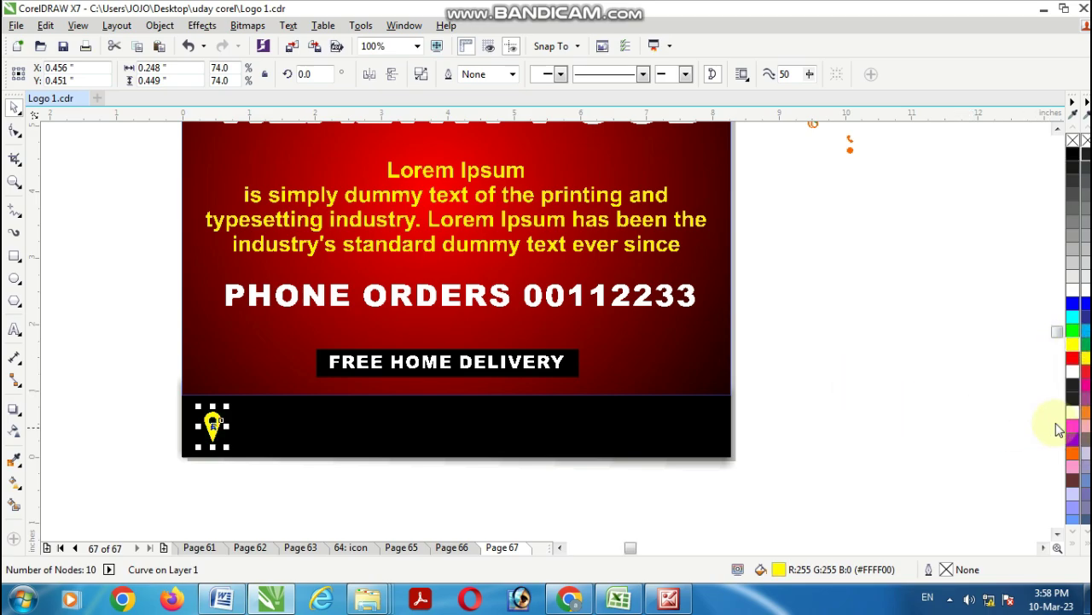
click(1074, 455)
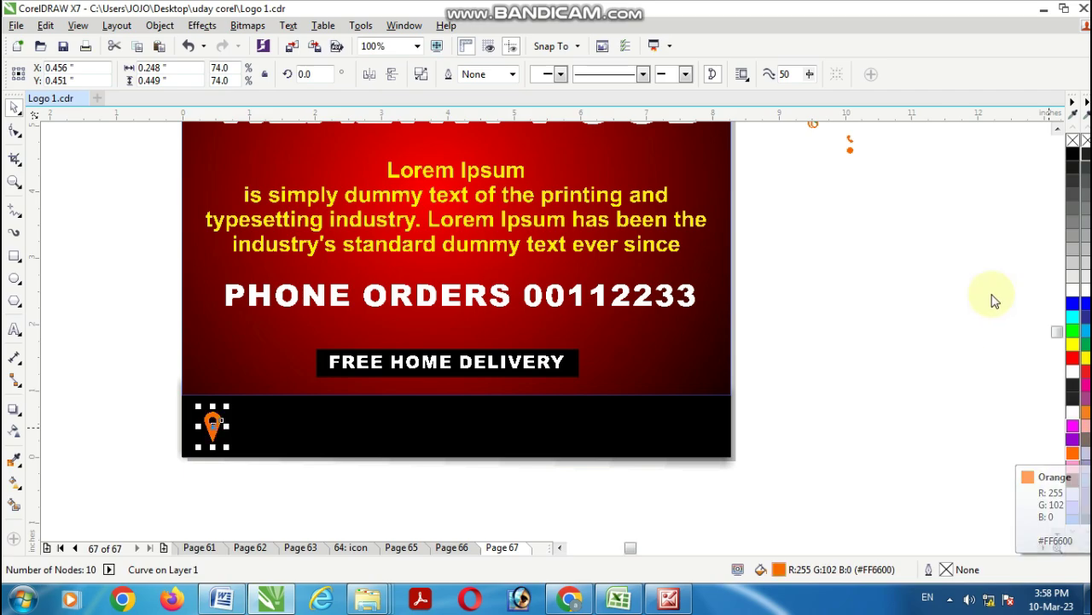
click(864, 177)
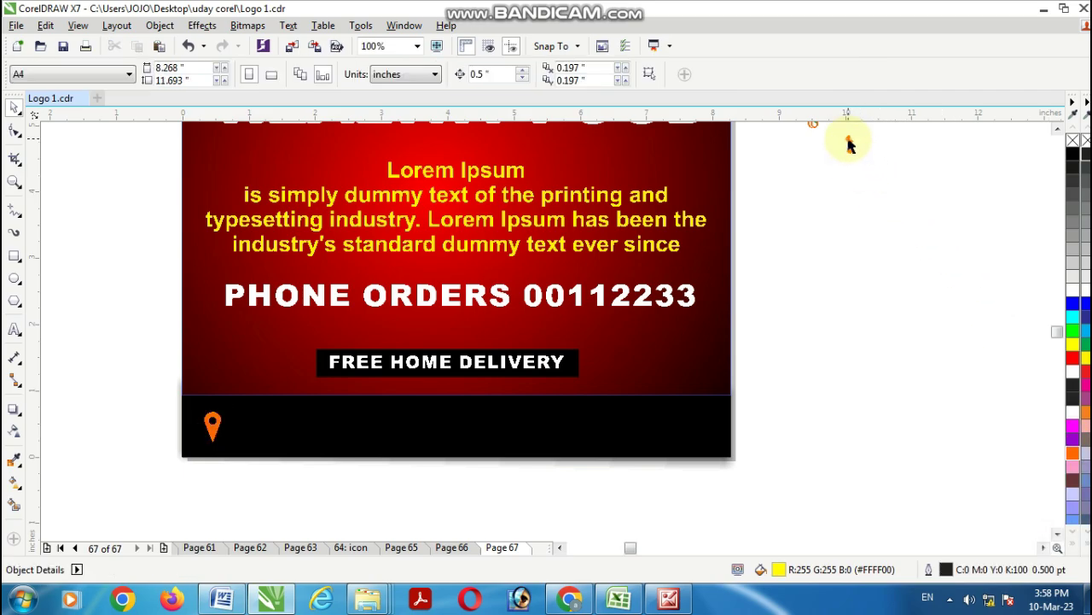
- Place the phone icon near the middle of the black strip and the globe icon, about 0.35 inch wide, further right
click(849, 143)
drag(850, 137, 402, 435)
drag(849, 150, 580, 435)
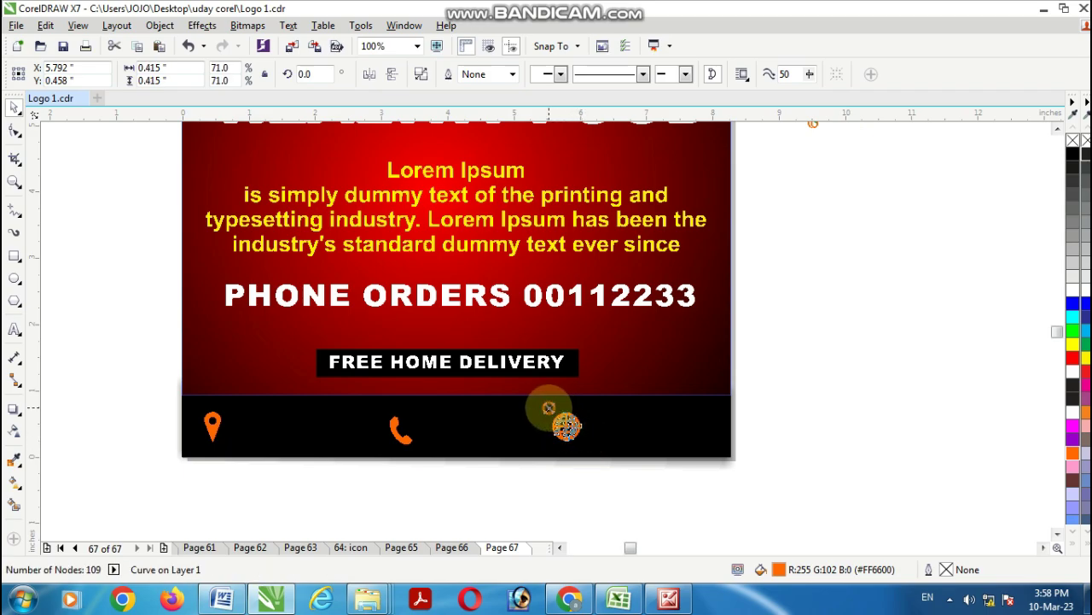
drag(543, 405, 547, 410)
click(611, 478)
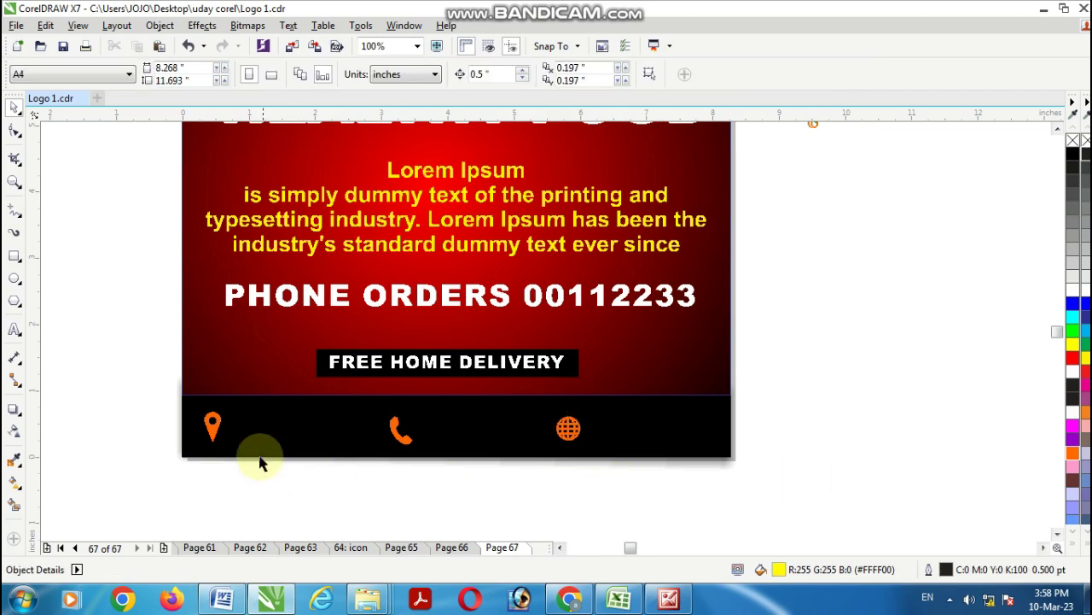
- Align the location pin, phone and globe icons at the same height in the black strip, keeping their horizontal spacing
drag(112, 378, 605, 506)
key(c)
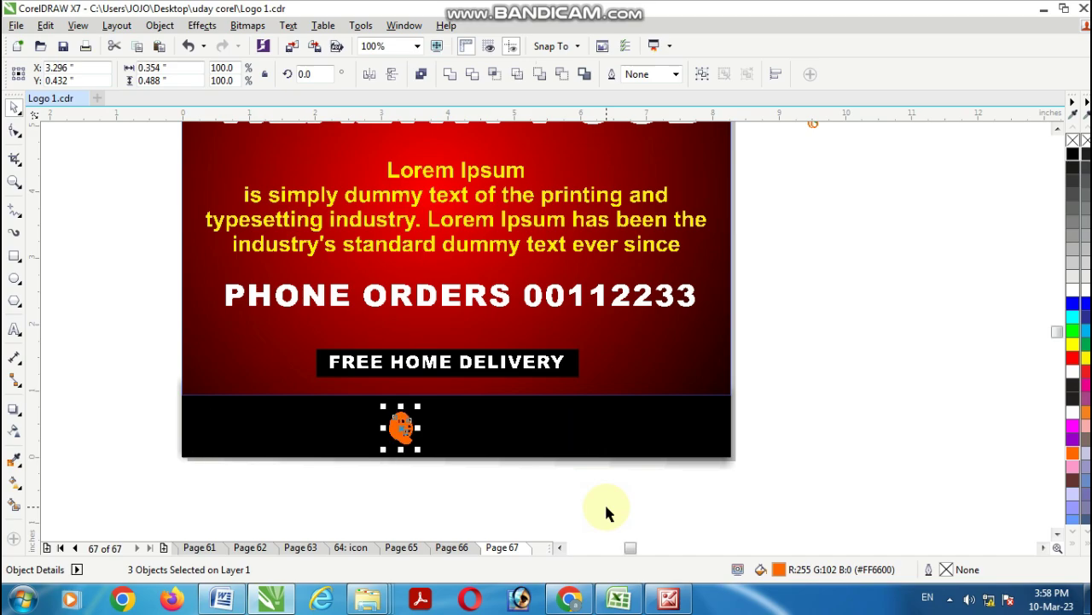
key(ctrl+z)
key(b)
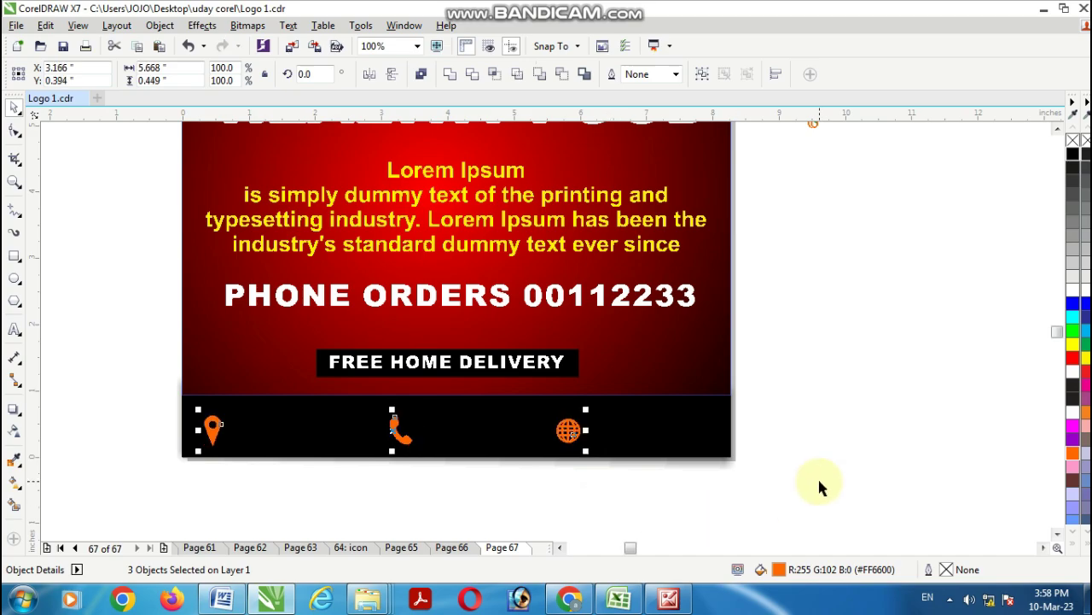
- Move the phone icon about 0.25 inch left and the globe icon about 0.16 inch left along the black strip
click(458, 486)
click(392, 432)
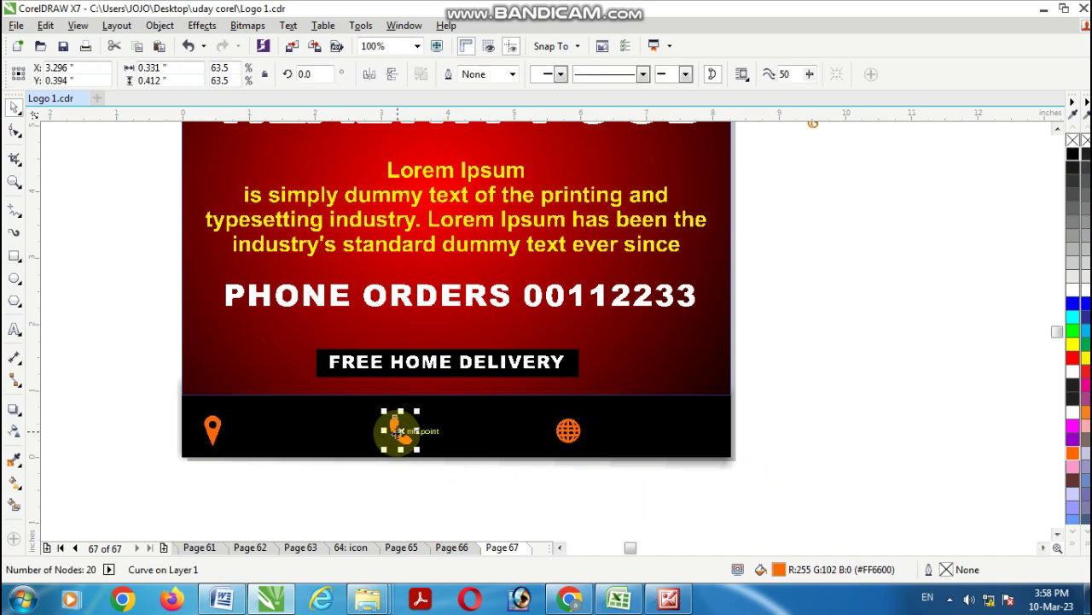
drag(392, 432, 375, 432)
click(566, 431)
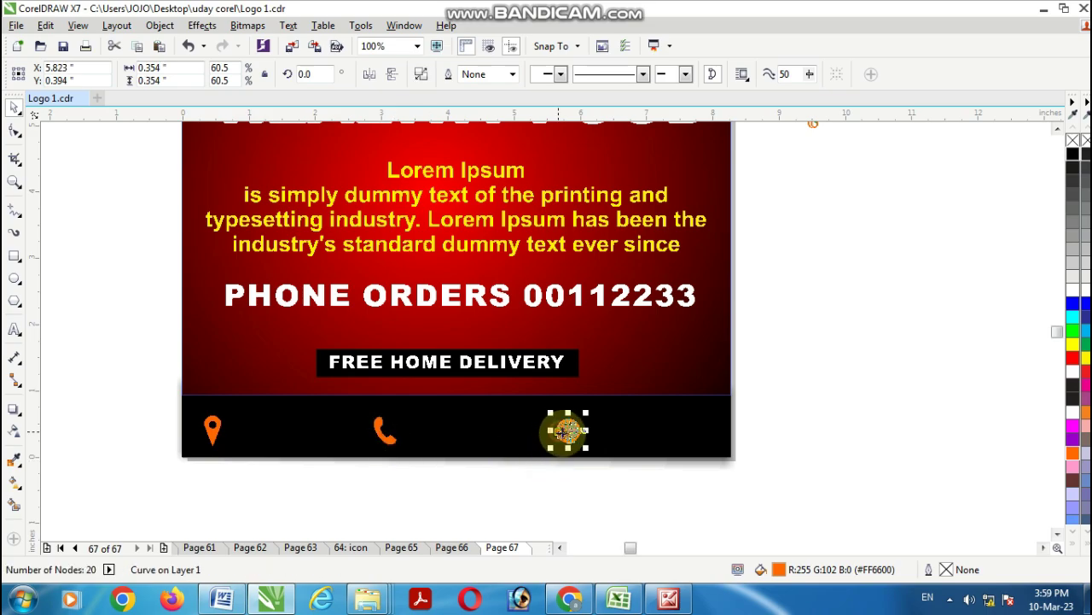
drag(566, 431, 557, 431)
click(827, 439)
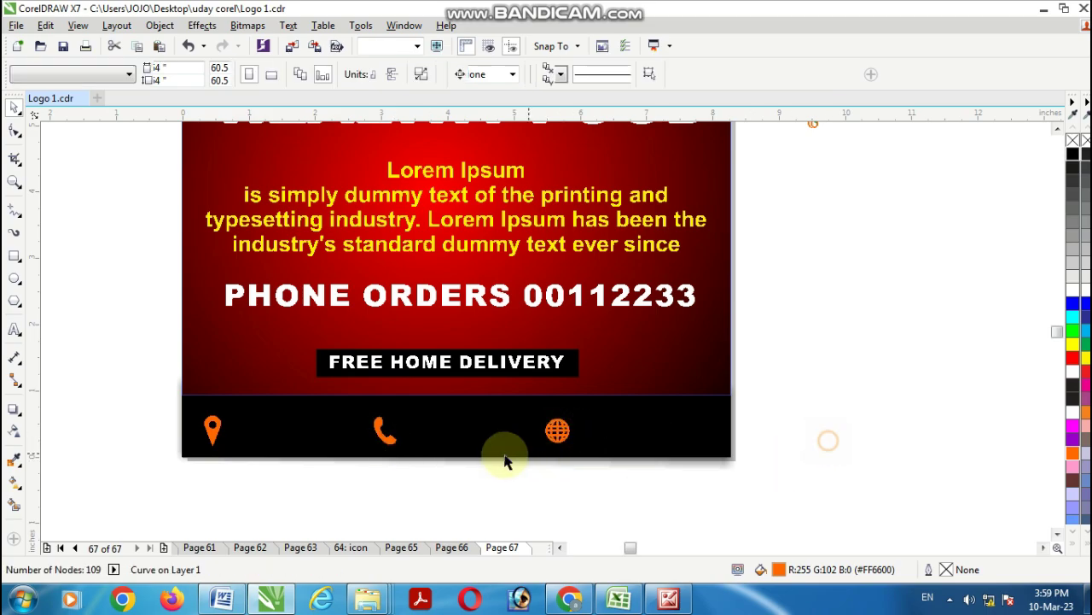
- Copy the FREE HOME DELIVERY text into the black strip, starting just right of the location pin icon
drag(431, 366, 337, 429)
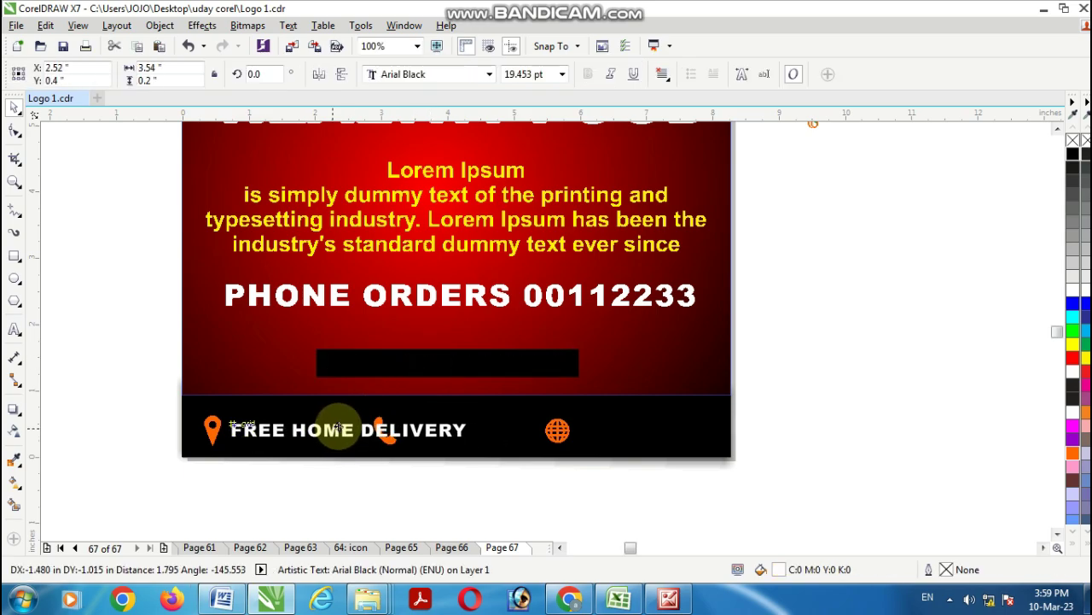
key(Escape)
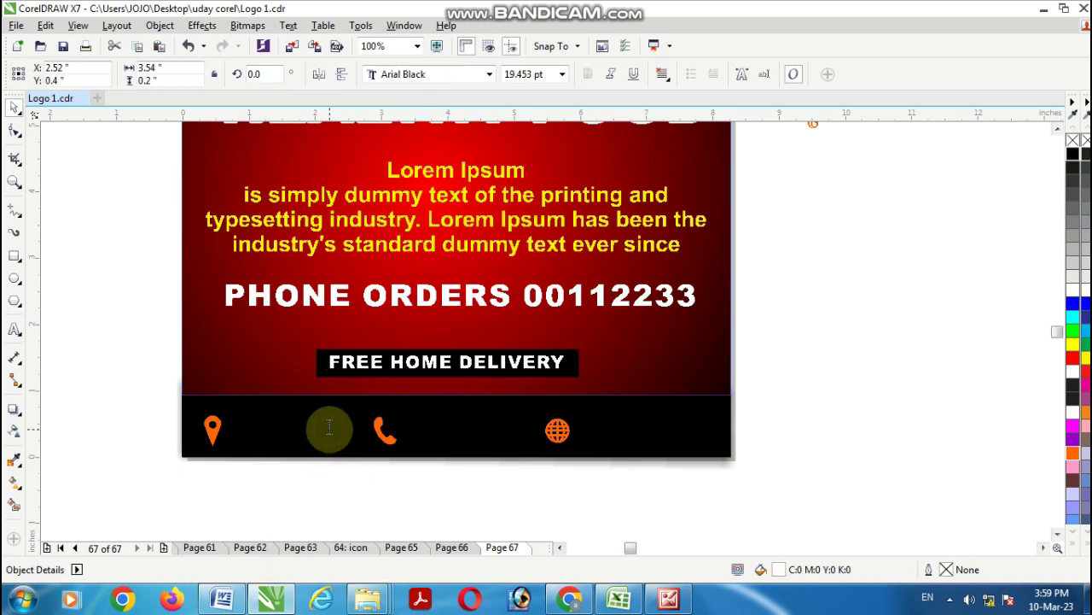
right_click(330, 426)
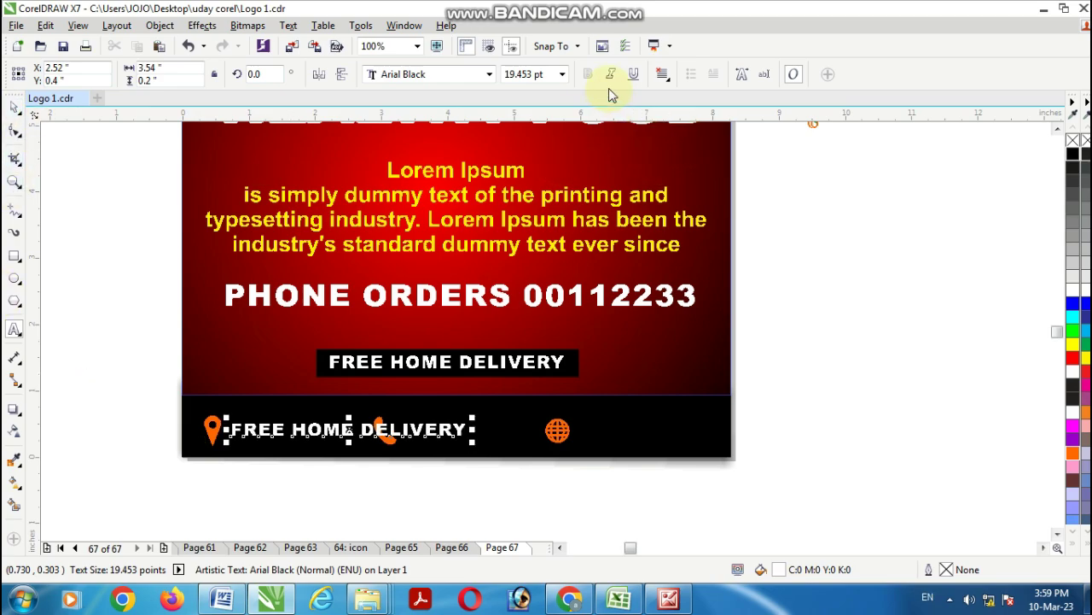
click(393, 496)
- Change the font of the copied FREE HOME DELIVERY text in the black strip to Arial
click(366, 429)
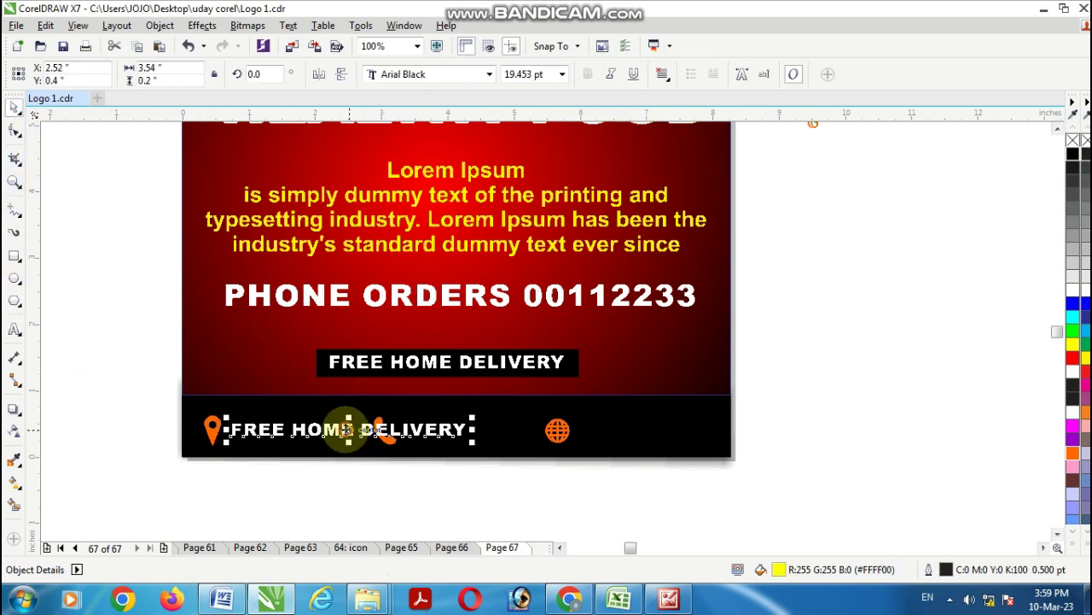
click(489, 74)
mouse_move(464, 196)
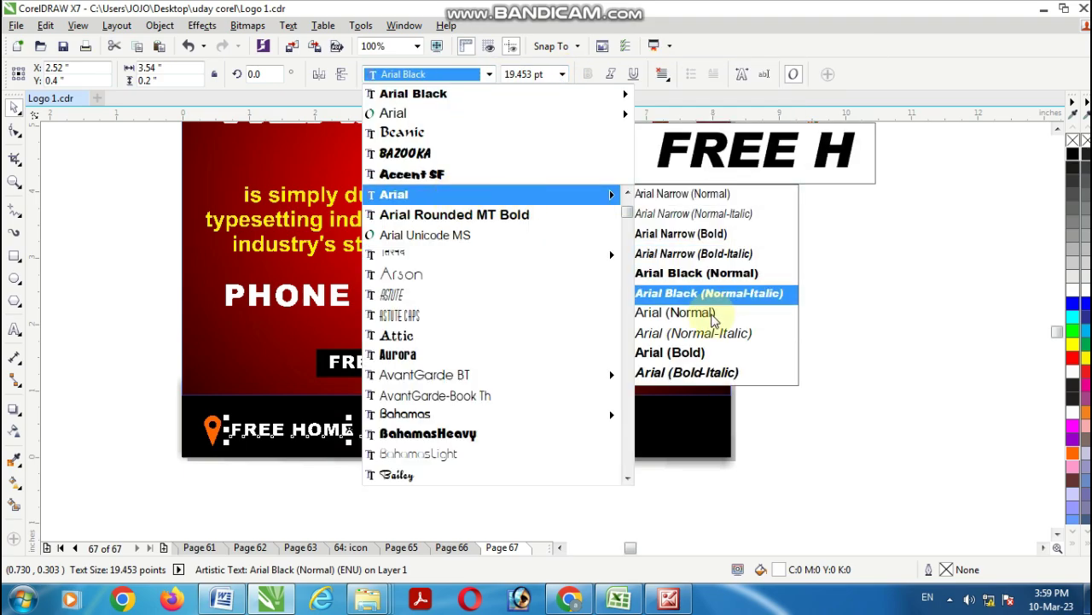
click(683, 354)
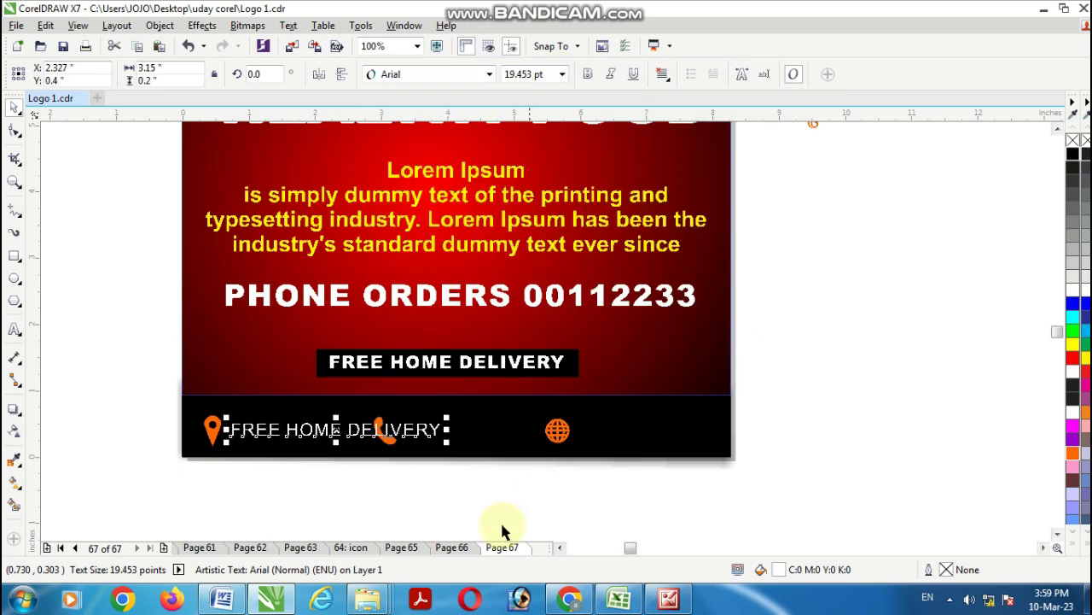
- Replace the copied text beside the location pin with YOUR CITY and start a second line
scroll(269, 438, up, 2)
drag(195, 422, 613, 424)
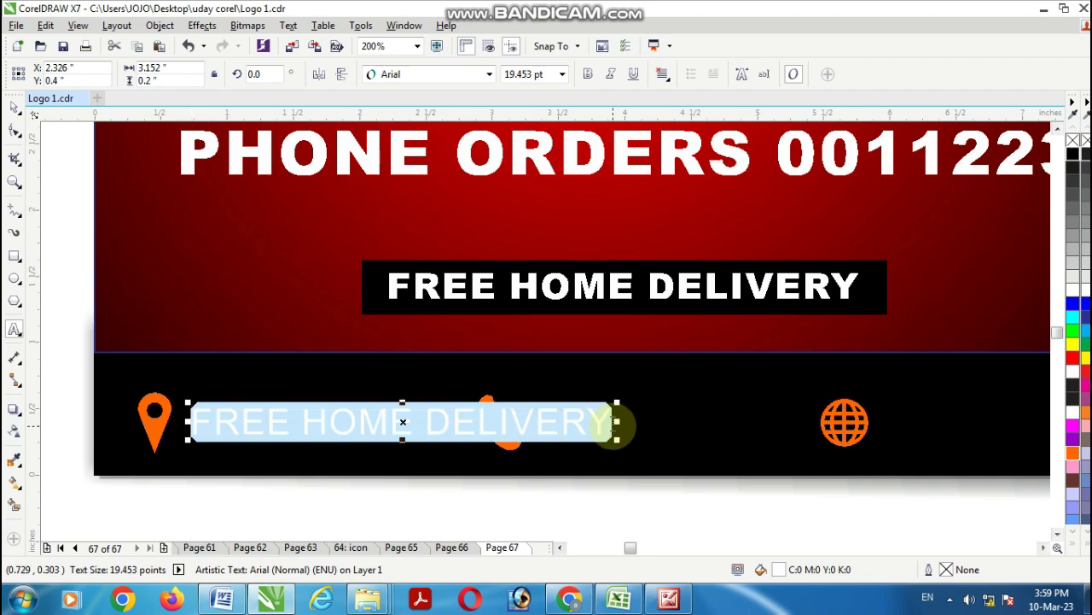
text(YOUR)
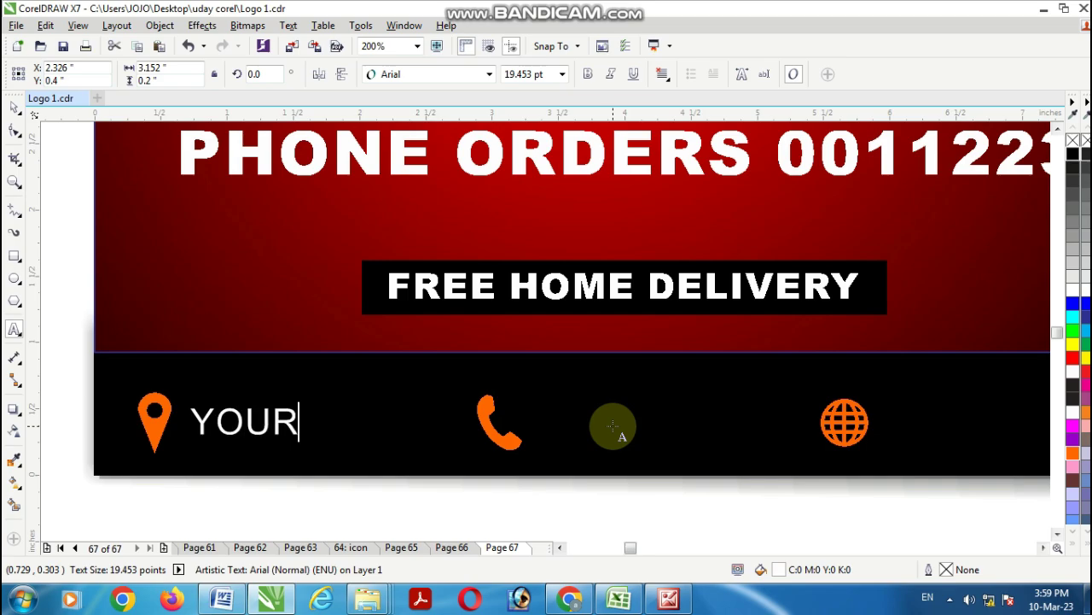
text( CITY )
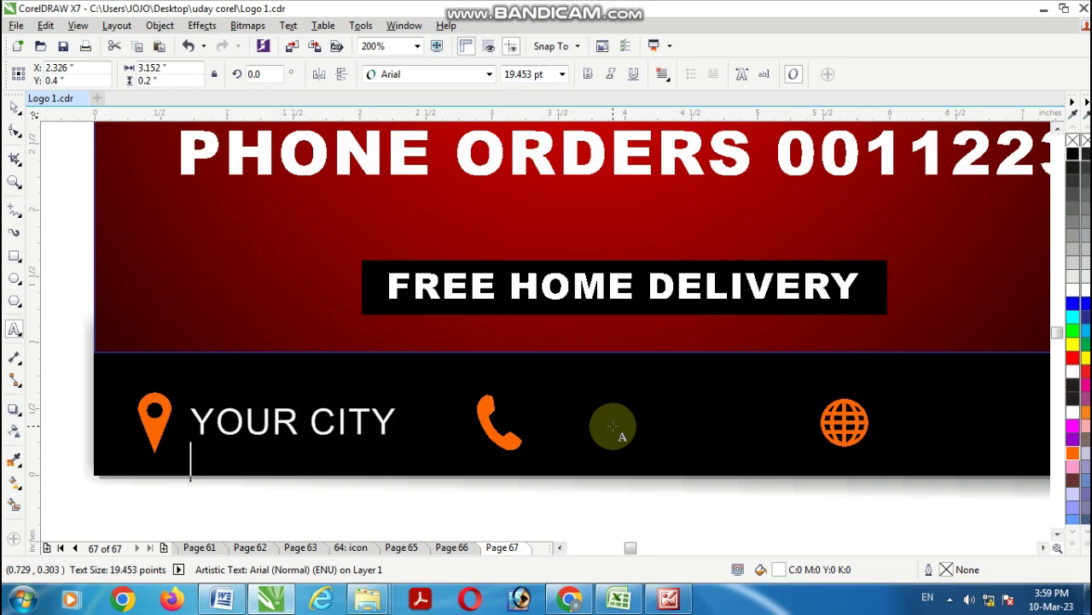
- Enter PIN CODE: as the second line under YOUR CITY, removing the trial digits after the colon
text(PIN)
key(BackSpace)
text(I)
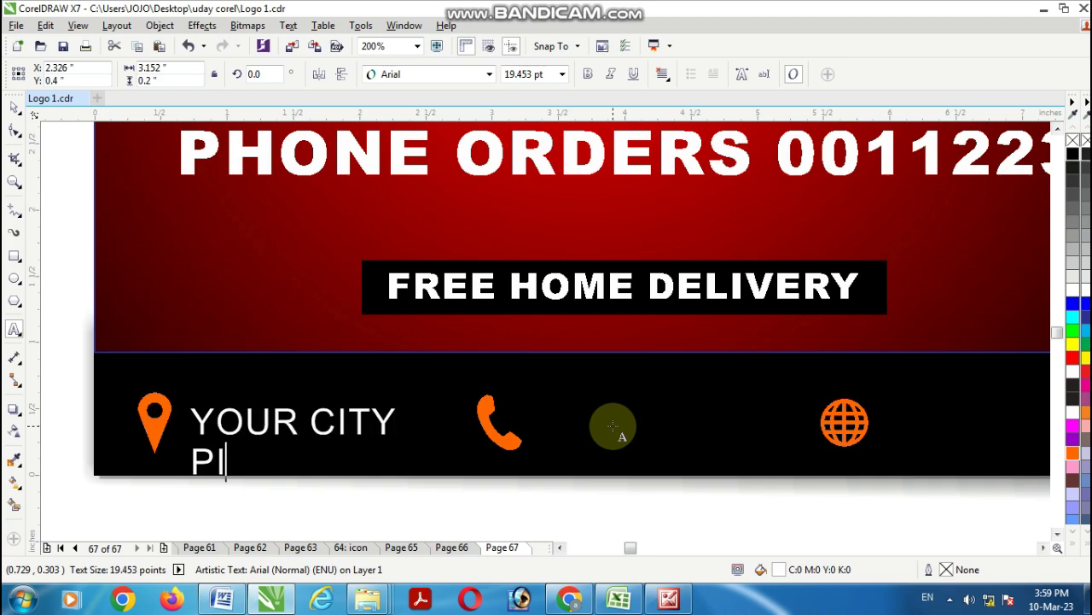
text(N CODE)
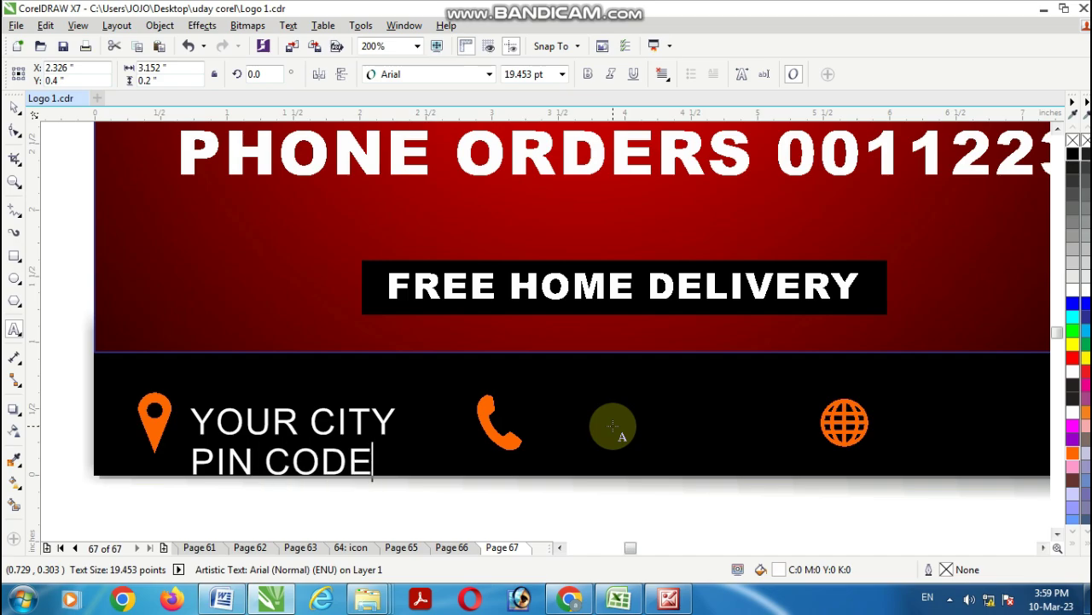
text(: 001)
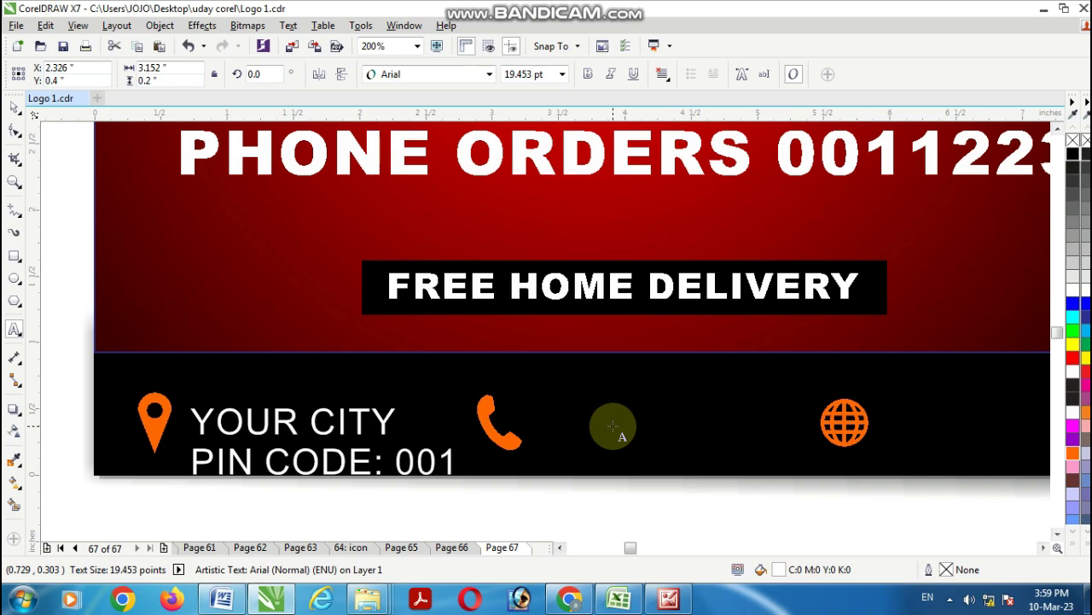
text(1)
key(BackSpace)
key(BackSpace)
key(BackSpace)
key(BackSpace)
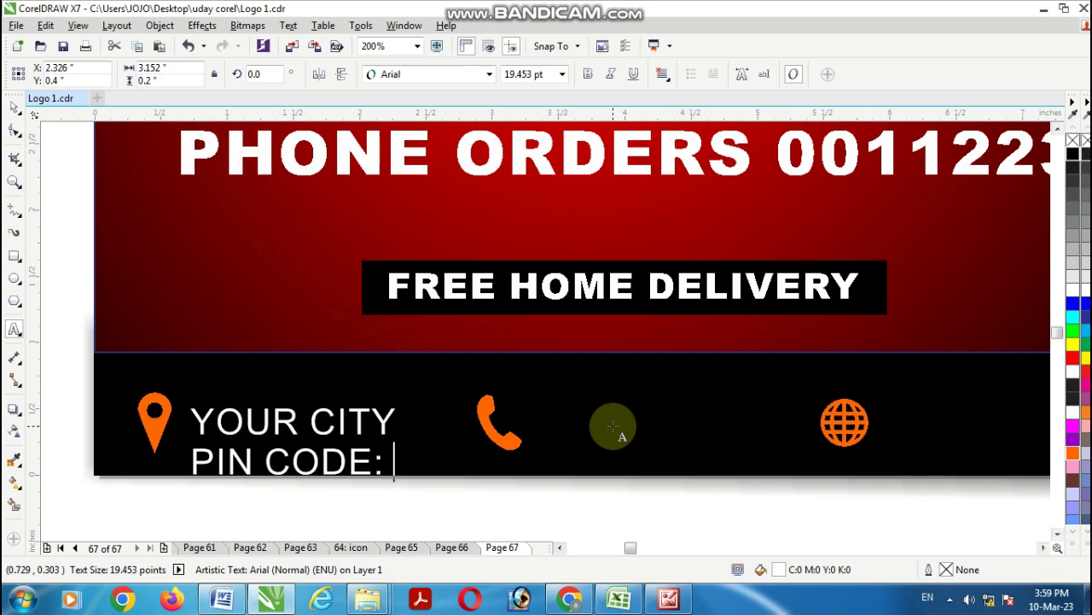